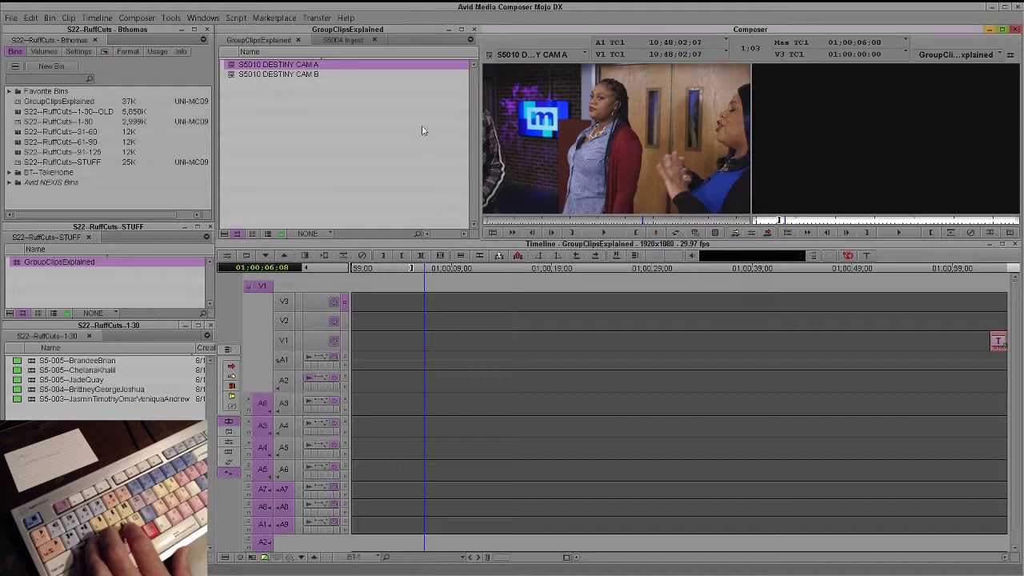
- Scrub through the CAM A clip in the source monitor to review its footage
{"action": "left_click", "coordinate": [281, 105]}
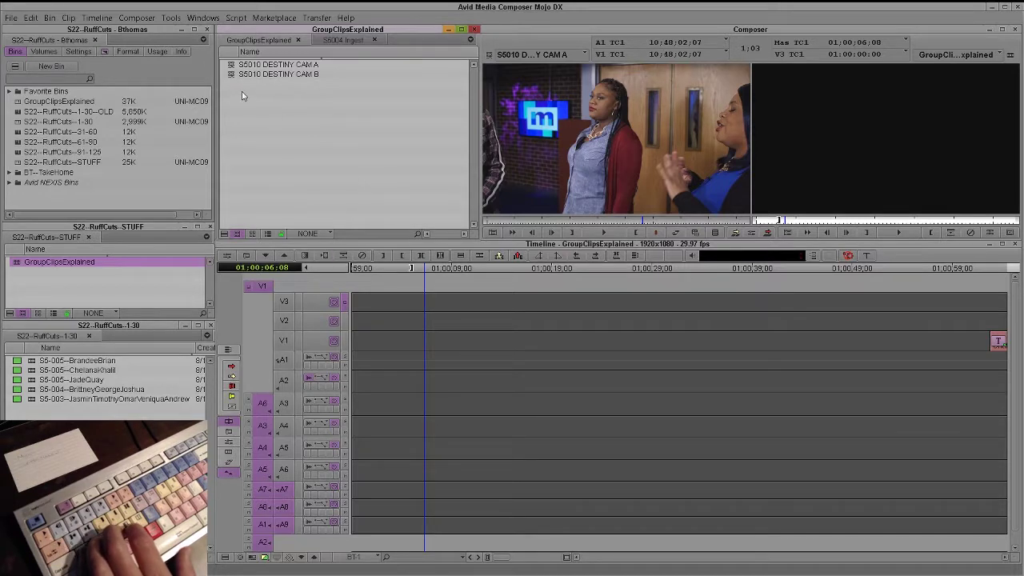
{"action": "left_click", "coordinate": [231, 66]}
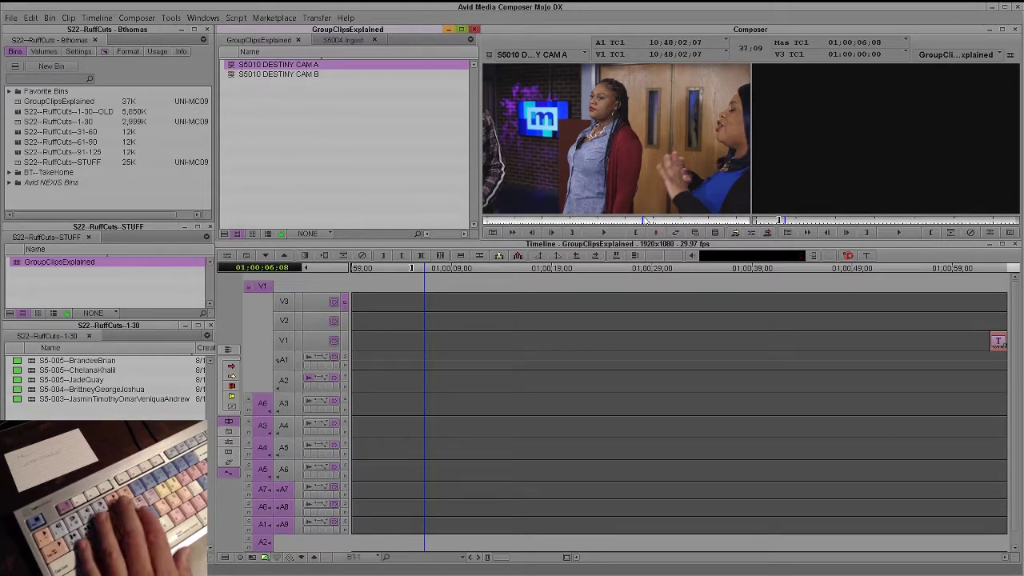
{"action": "left_click_drag", "start_coordinate": [547, 222], "coordinate": [517, 220]}
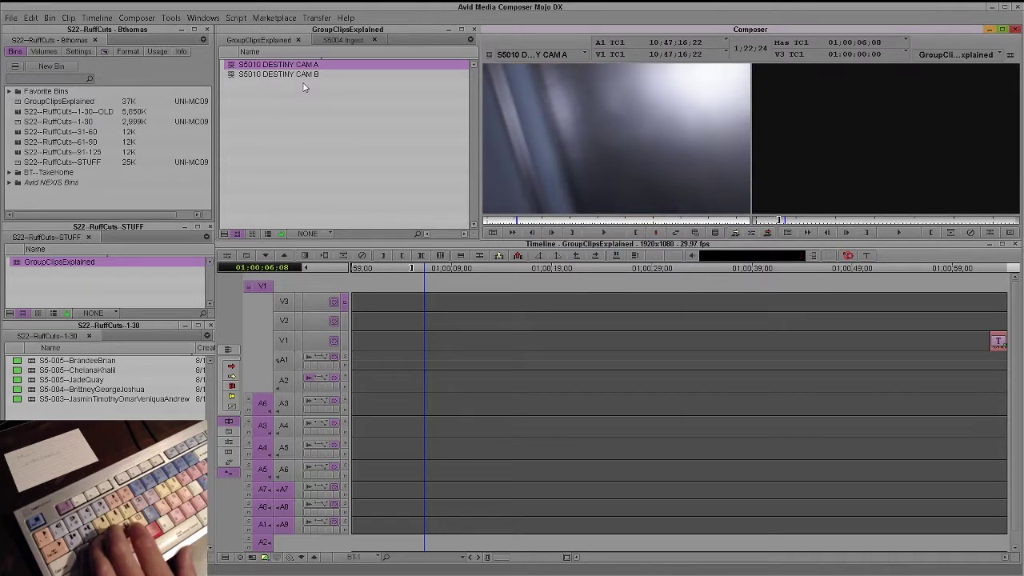
{"action": "left_click_drag", "start_coordinate": [512, 223], "coordinate": [551, 223]}
{"action": "left_click", "coordinate": [229, 100]}
- Load the CAM B clip in the source monitor and scrub through its footage
{"action": "double_click", "coordinate": [233, 75]}
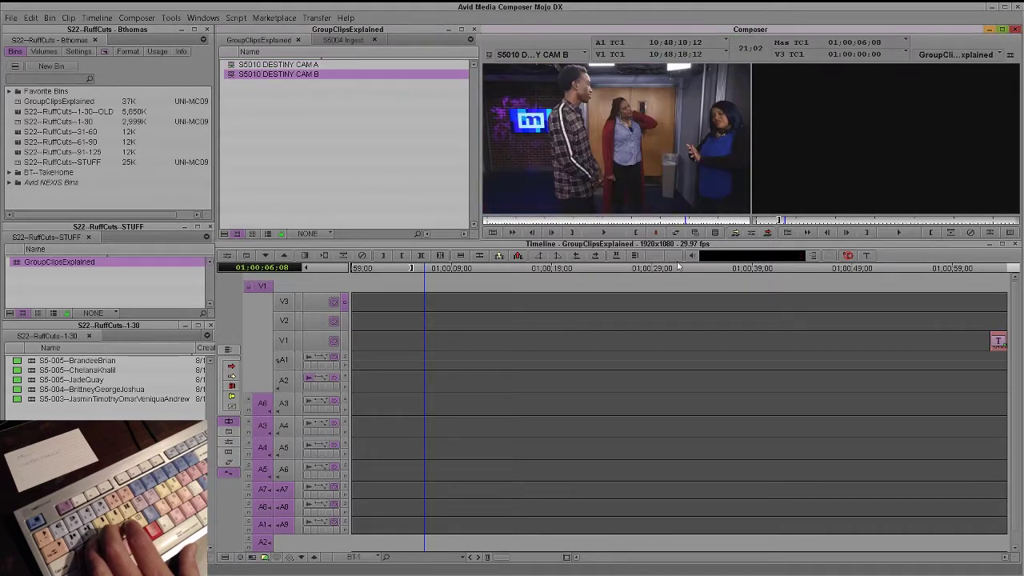
{"action": "left_click", "coordinate": [517, 222]}
{"action": "left_click_drag", "start_coordinate": [517, 220], "coordinate": [538, 218]}
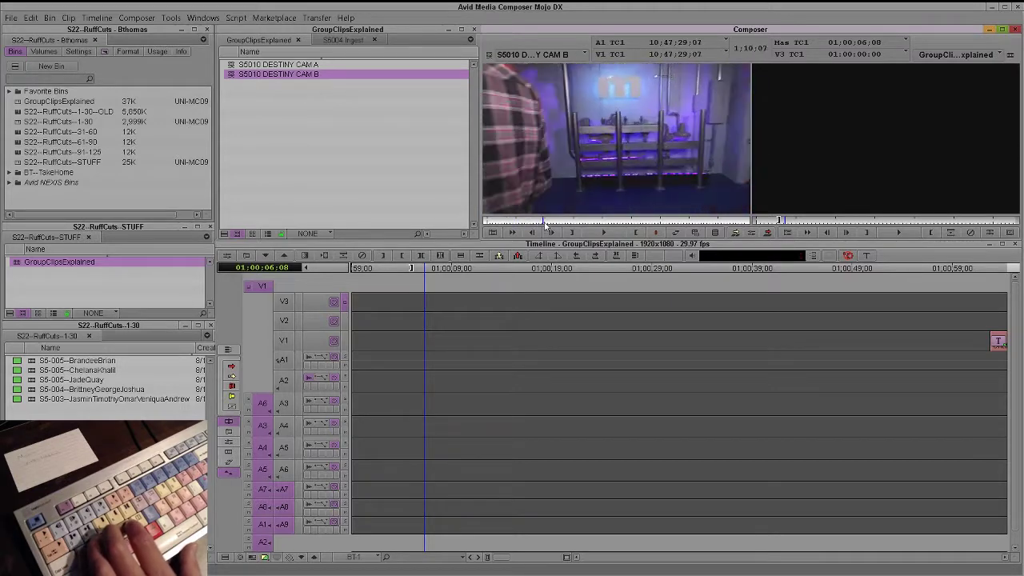
{"action": "left_click", "coordinate": [423, 171]}
- Load the CAM A clip and the CAM B clip in turn and mark each one over its full length
{"action": "double_click", "coordinate": [232, 66]}
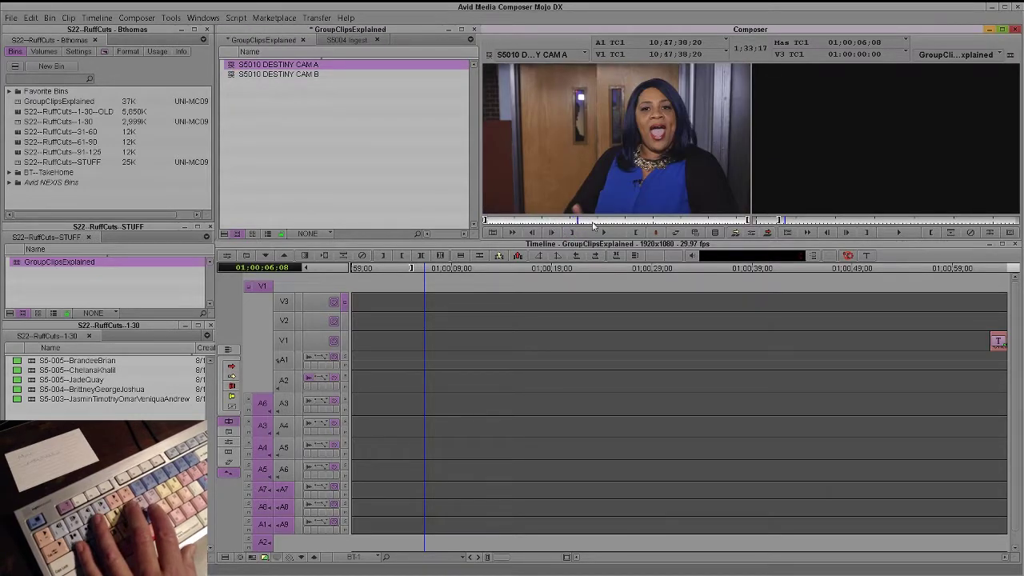
{"action": "left_click_drag", "start_coordinate": [593, 225], "coordinate": [677, 223]}
{"action": "left_click", "coordinate": [228, 75]}
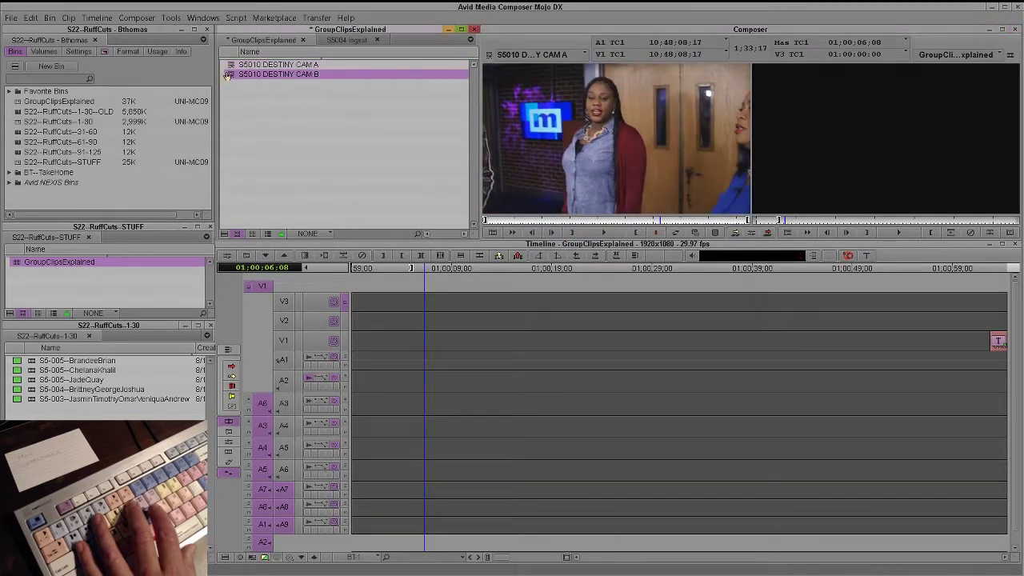
{"action": "left_click_drag", "start_coordinate": [228, 74], "coordinate": [702, 159]}
{"action": "key", "text": "t"}
{"action": "left_click_drag", "start_coordinate": [512, 222], "coordinate": [639, 219]}
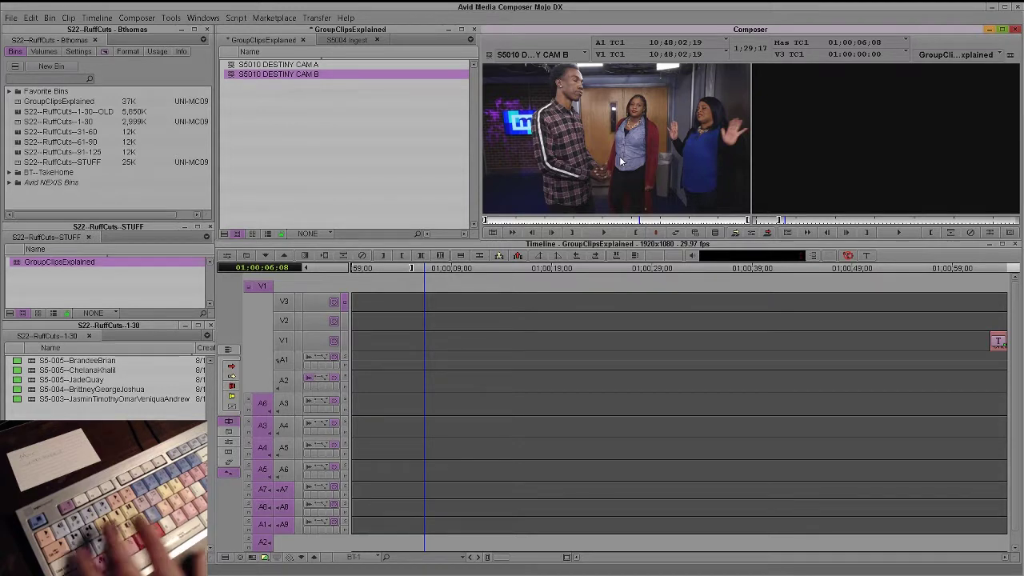
{"action": "left_click", "coordinate": [366, 155]}
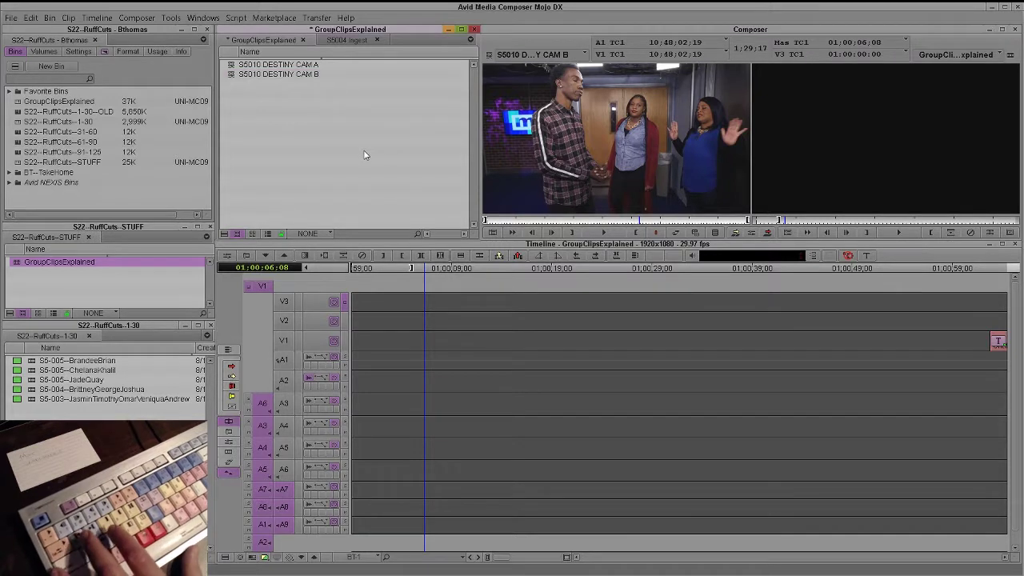
- Move the CAM B clip into the S22--RuffCuts--STUFF bin and return it to the GroupClipsExplained bin
{"action": "left_click", "coordinate": [232, 66]}
{"action": "left_click", "coordinate": [232, 74], "text": "shift"}
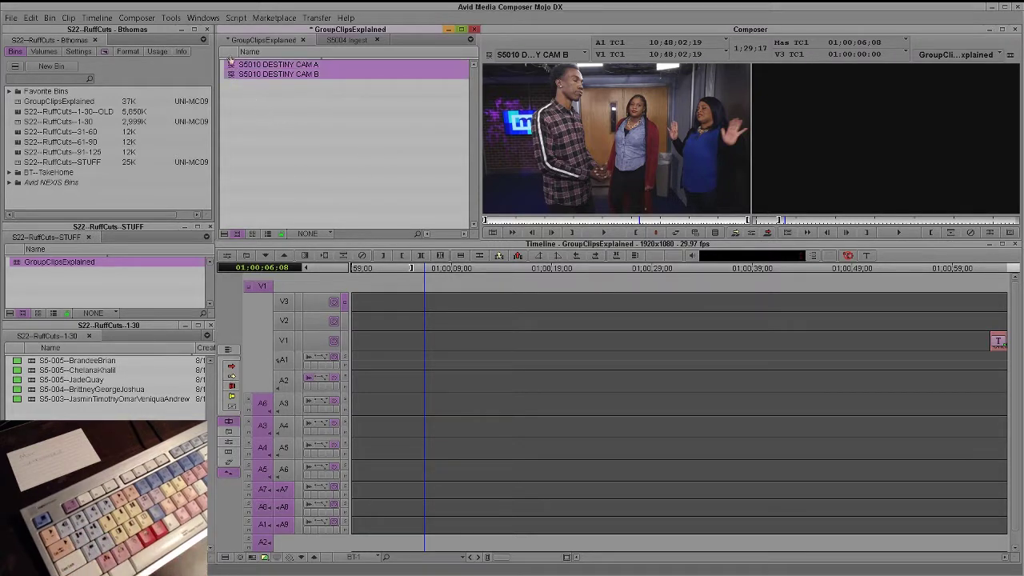
{"action": "left_click", "coordinate": [245, 92]}
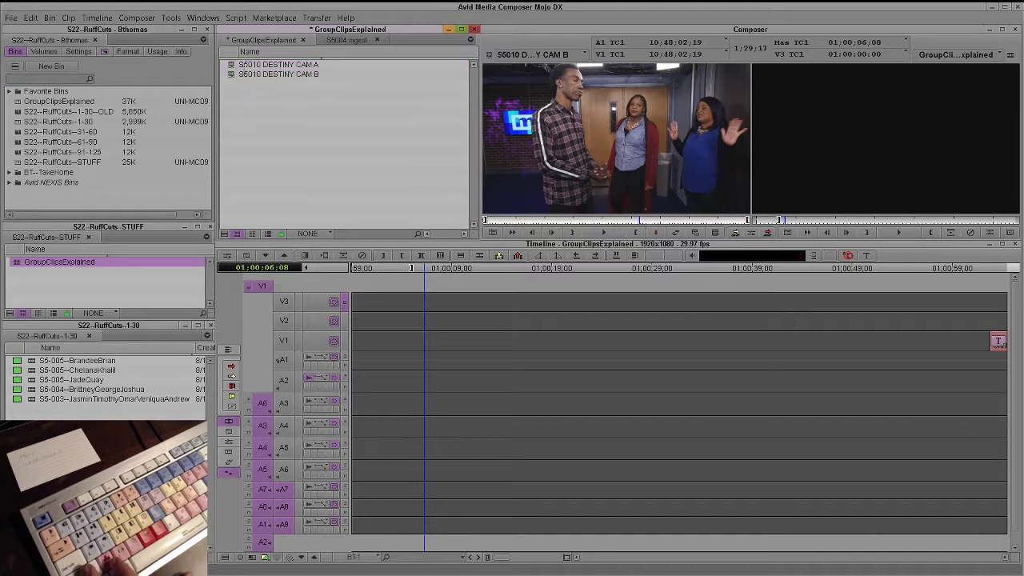
{"action": "left_click_drag", "start_coordinate": [238, 75], "coordinate": [78, 291]}
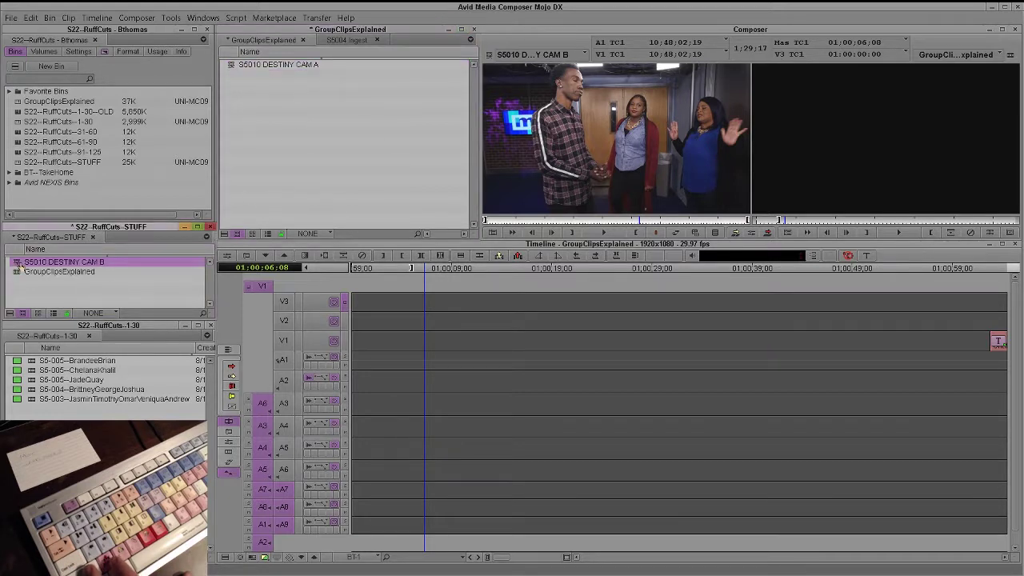
{"action": "left_click_drag", "start_coordinate": [18, 264], "coordinate": [253, 49]}
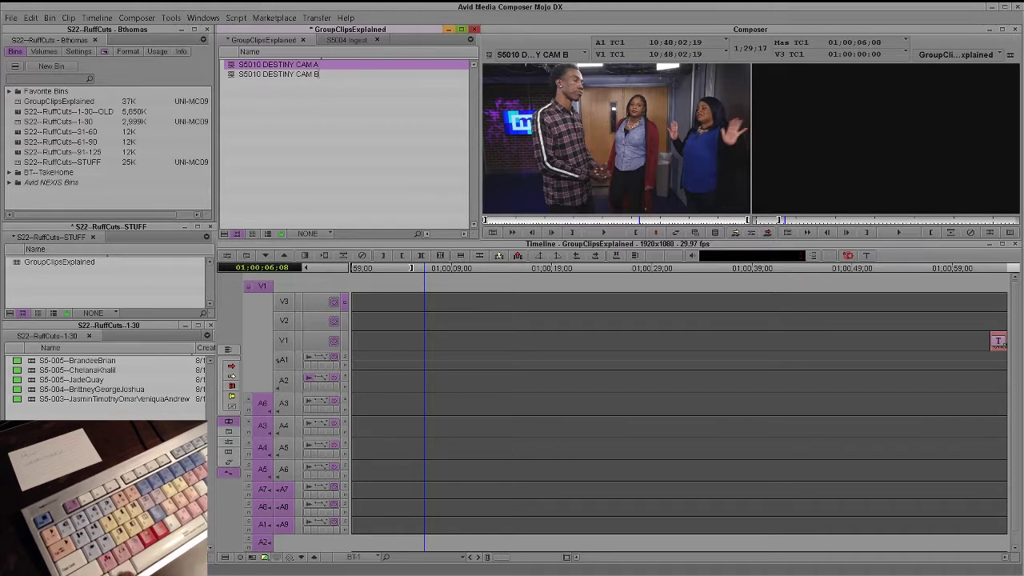
- Group the CAM A and CAM B clips, syncing them by source timecode, and keep the default group name
{"action": "left_click", "coordinate": [231, 75], "text": "shift"}
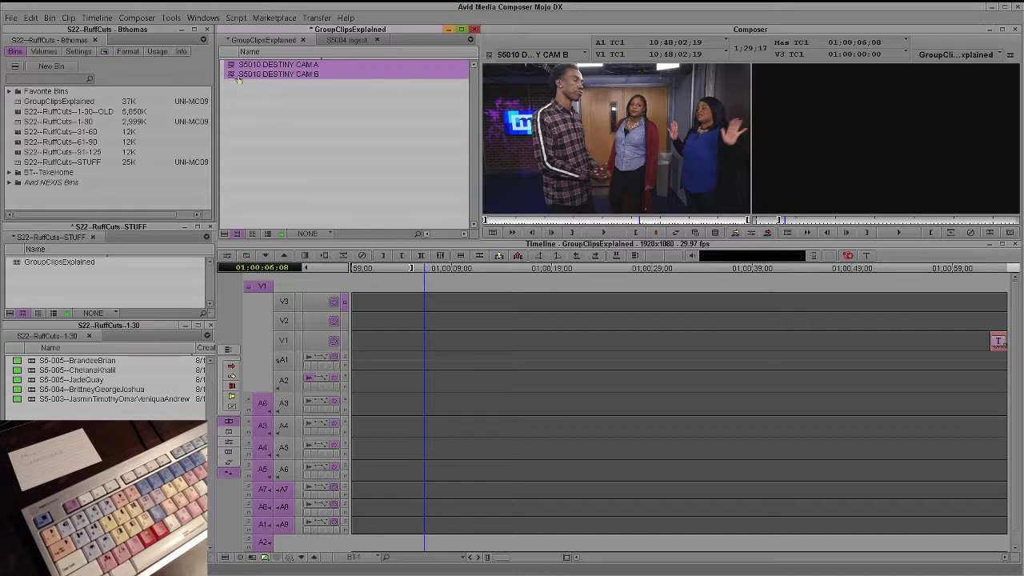
{"action": "left_click", "coordinate": [70, 19]}
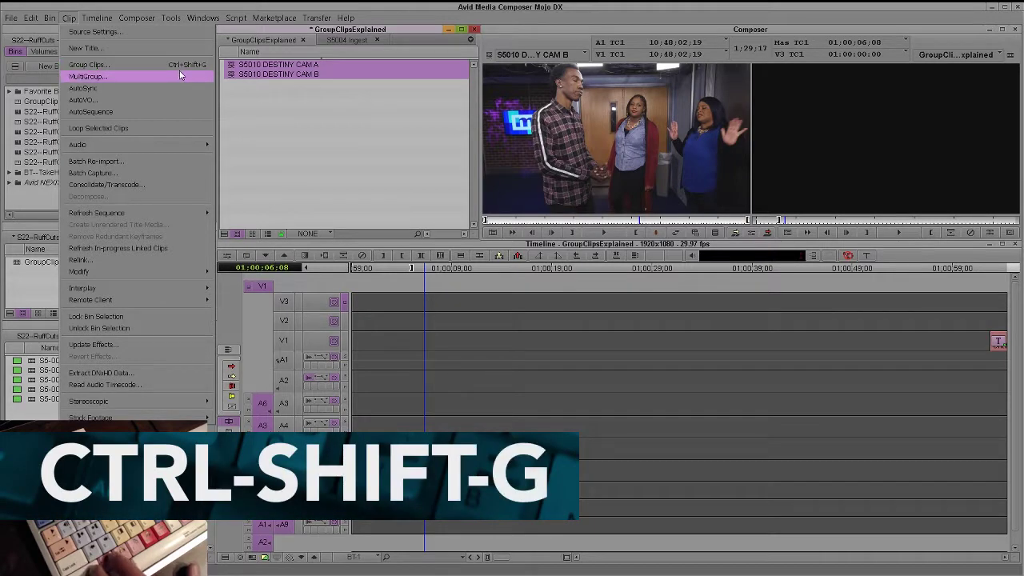
{"action": "left_click", "coordinate": [340, 121]}
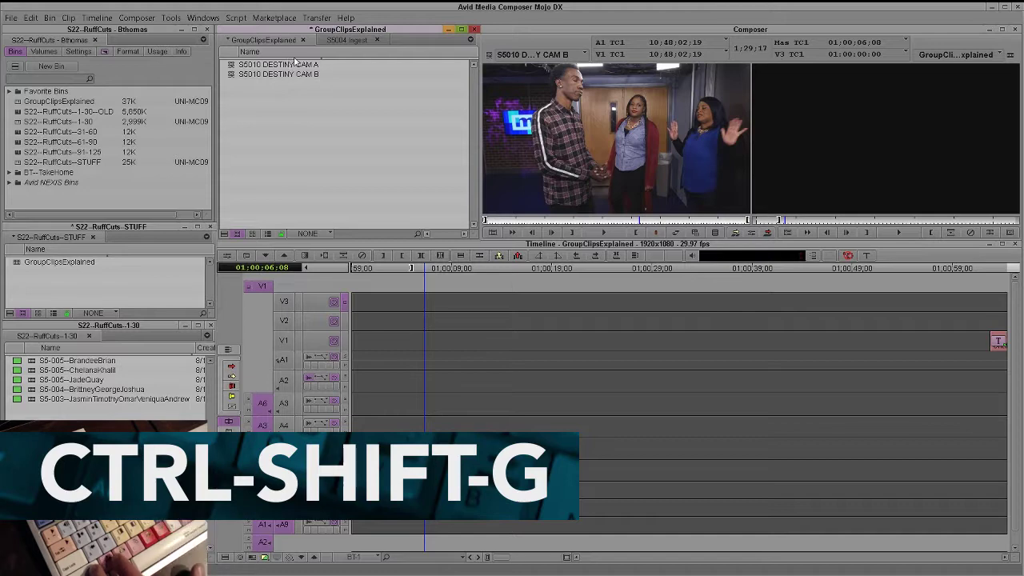
{"action": "left_click_drag", "start_coordinate": [294, 100], "coordinate": [237, 63]}
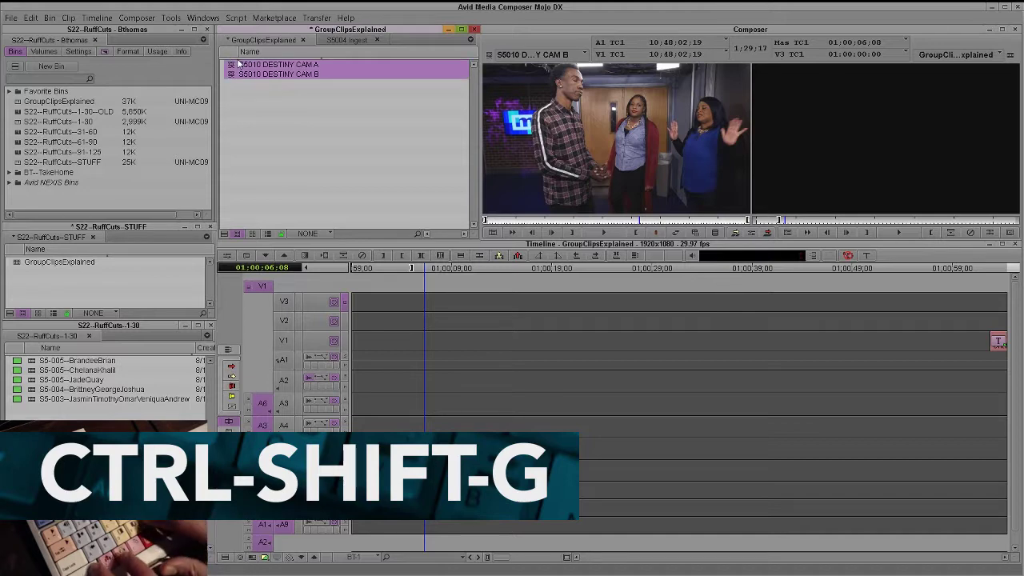
{"action": "key", "text": "ctrl+shift+g"}
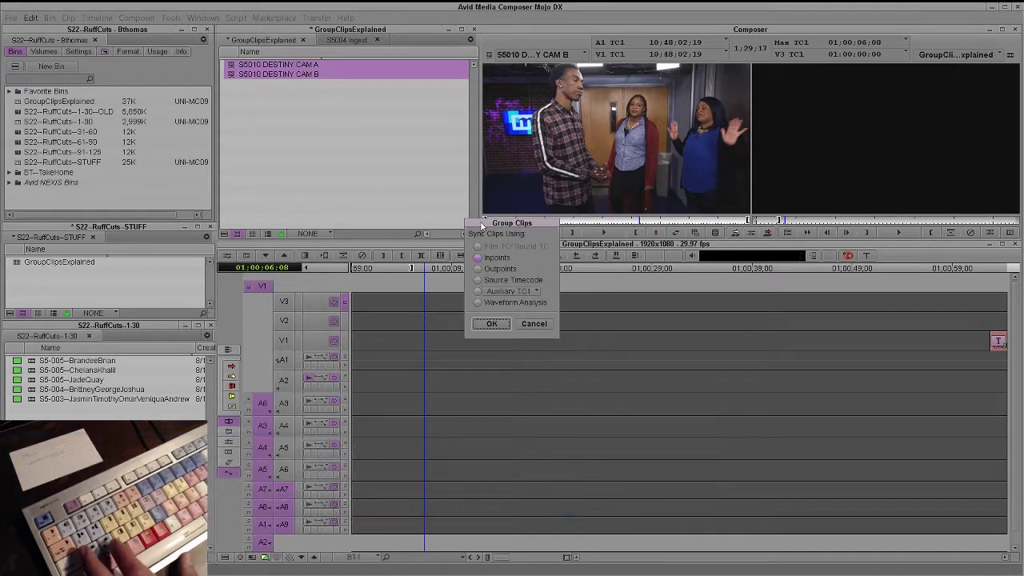
{"action": "left_click_drag", "start_coordinate": [483, 225], "coordinate": [344, 127]}
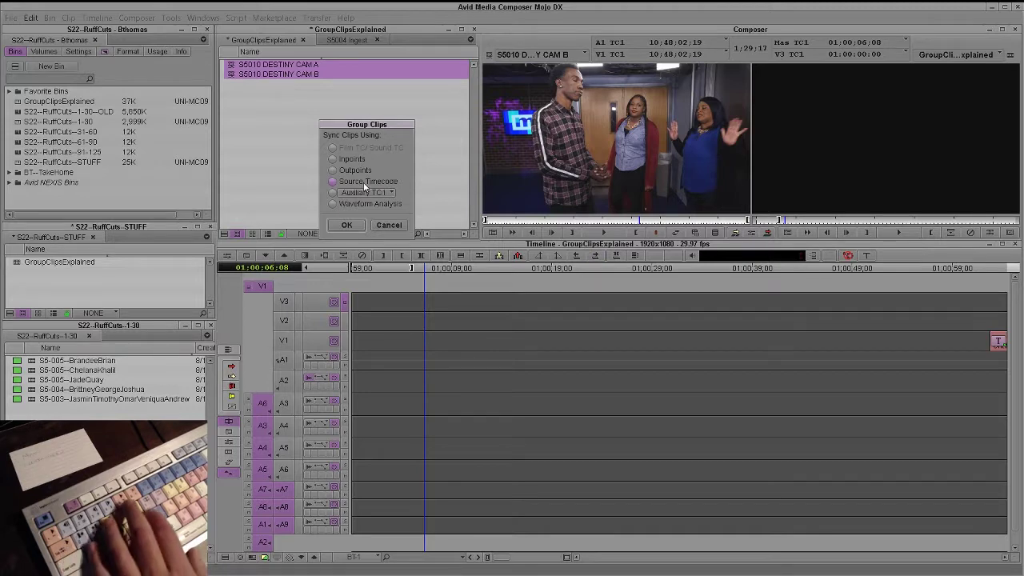
{"action": "left_click", "coordinate": [348, 226]}
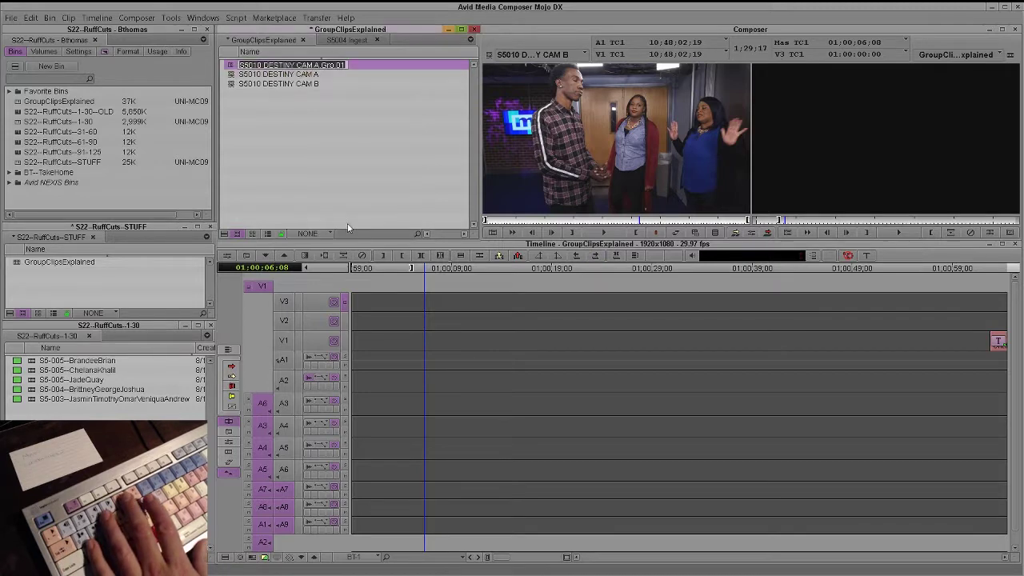
{"action": "left_click", "coordinate": [270, 154]}
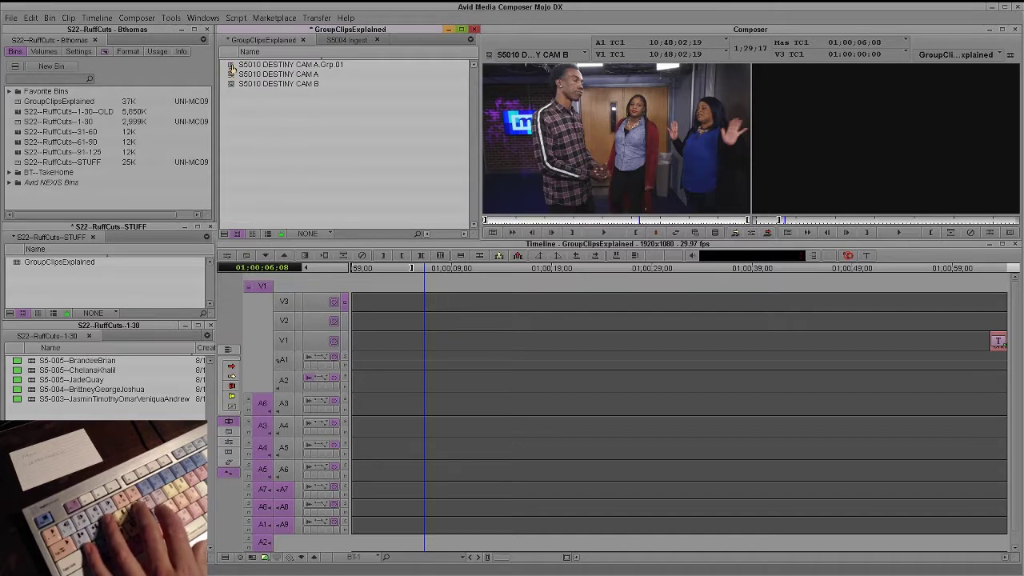
- Load the new group clip in the source monitor, mark its full length and park at about 10;48;03;05
{"action": "double_click", "coordinate": [230, 66]}
{"action": "left_click", "coordinate": [593, 182]}
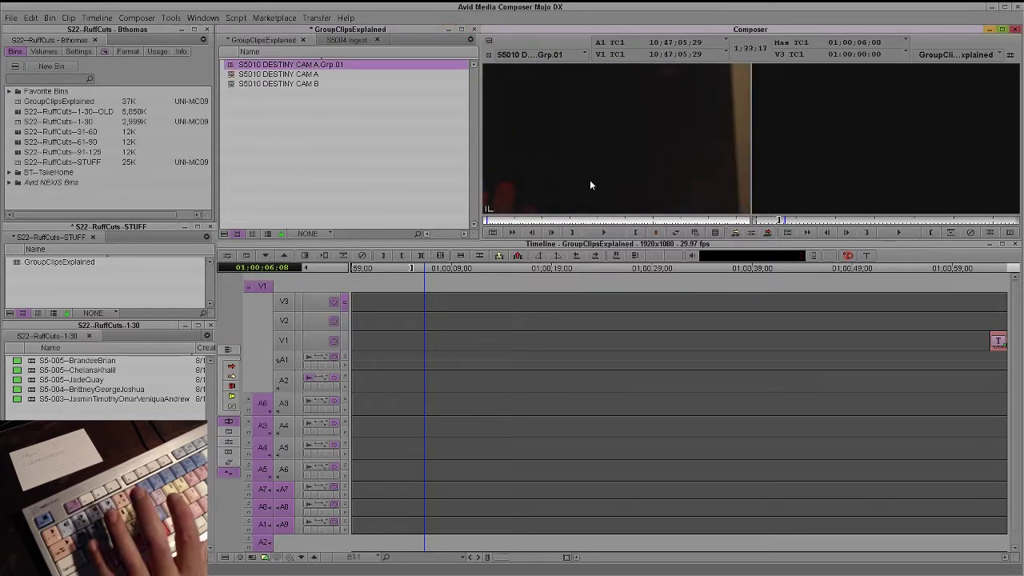
{"action": "key", "text": "t"}
{"action": "left_click_drag", "start_coordinate": [490, 221], "coordinate": [646, 222]}
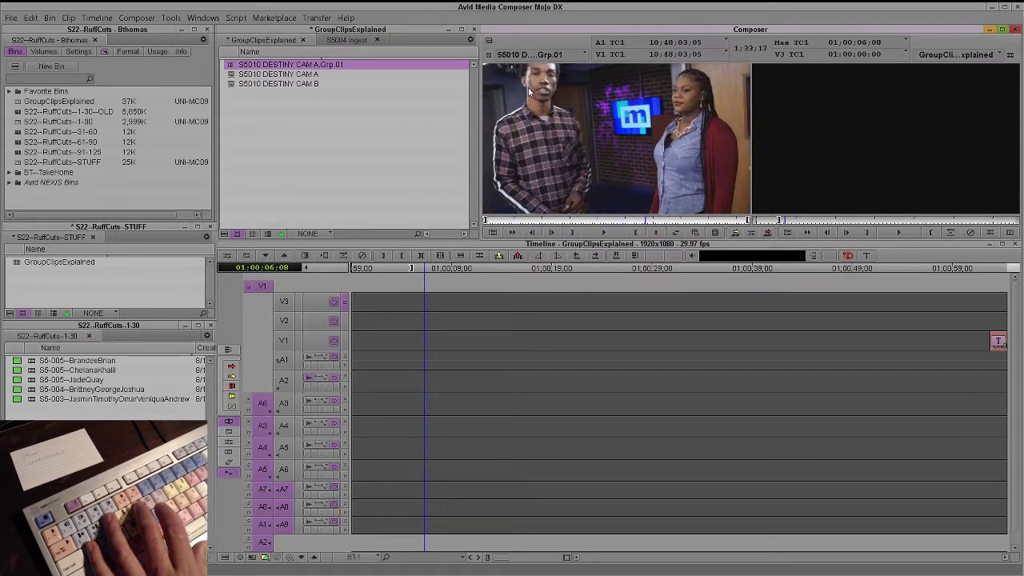
- Examine the group clip's video and audio angle list, switching V1 to CAM B and back to CAM A
{"action": "left_click", "coordinate": [489, 42]}
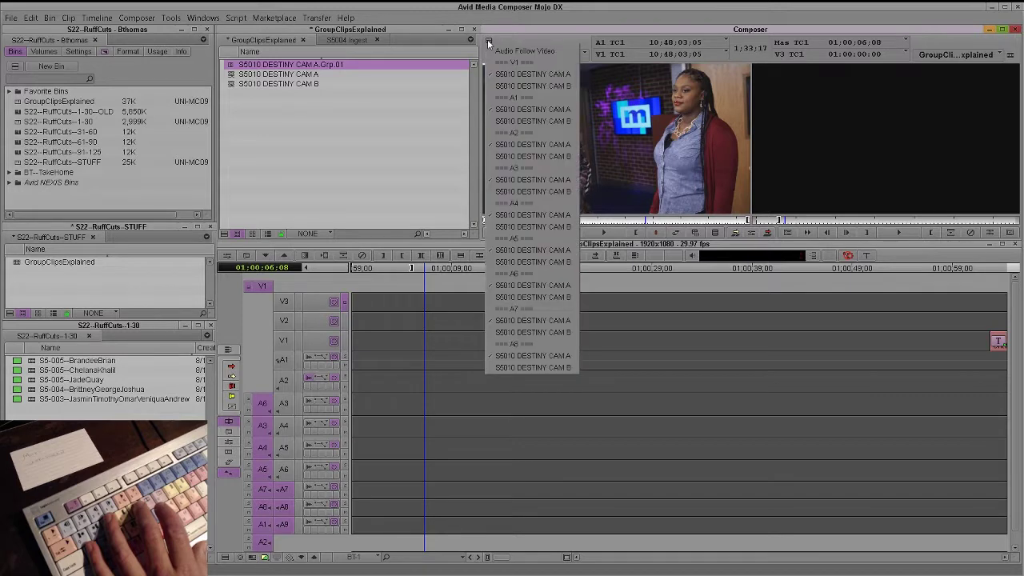
{"action": "left_click", "coordinate": [500, 38]}
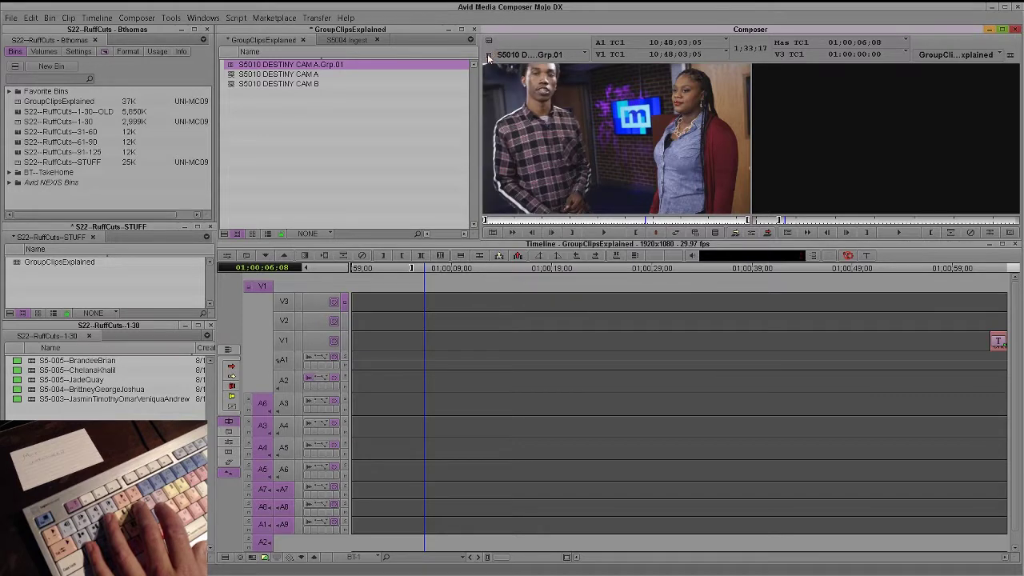
{"action": "left_click", "coordinate": [489, 42]}
{"action": "left_click", "coordinate": [504, 40]}
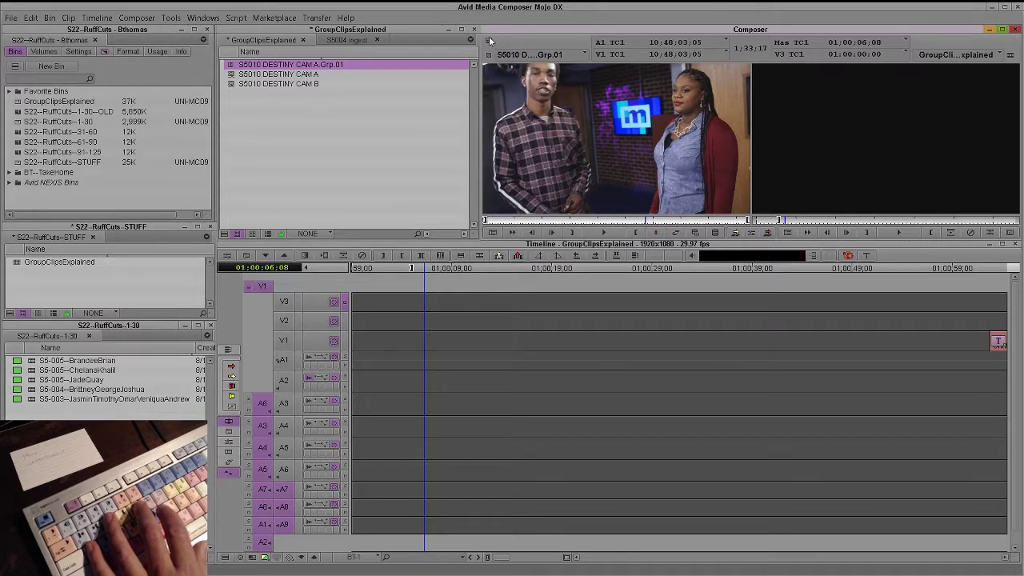
{"action": "left_click", "coordinate": [489, 41]}
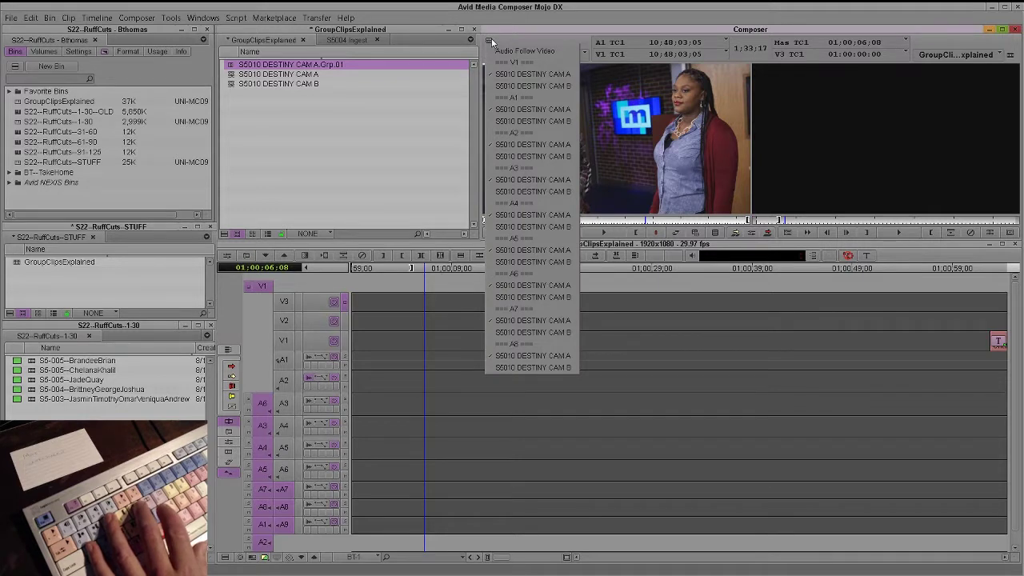
{"action": "left_click", "coordinate": [508, 75]}
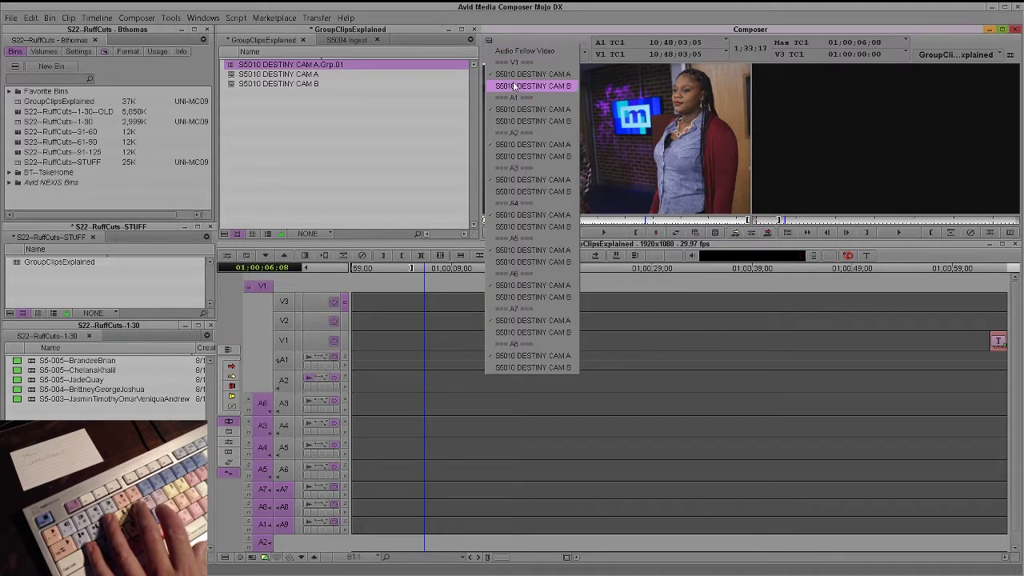
{"action": "left_click", "coordinate": [489, 44]}
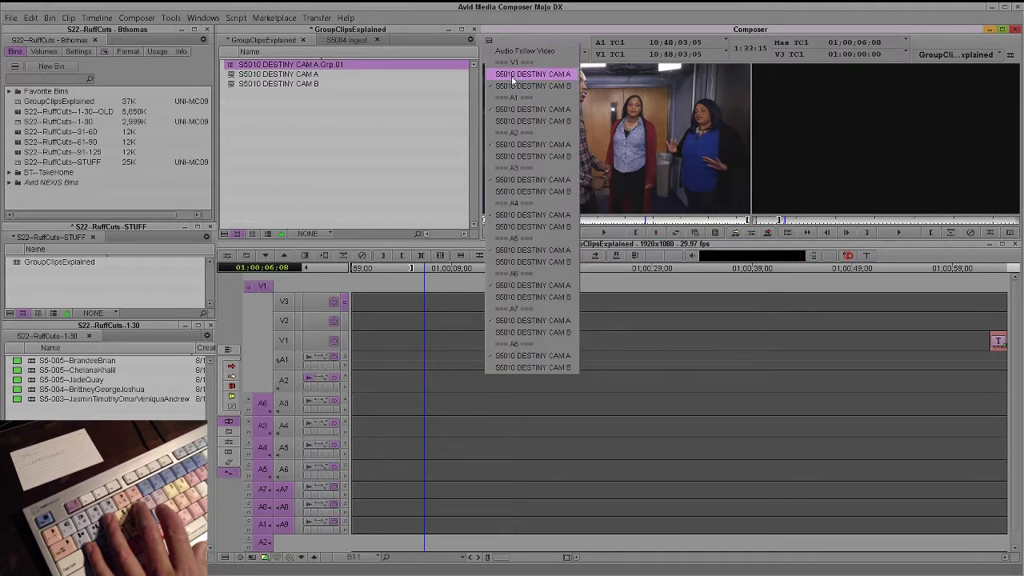
{"action": "left_click", "coordinate": [512, 75]}
{"action": "left_click", "coordinate": [490, 41]}
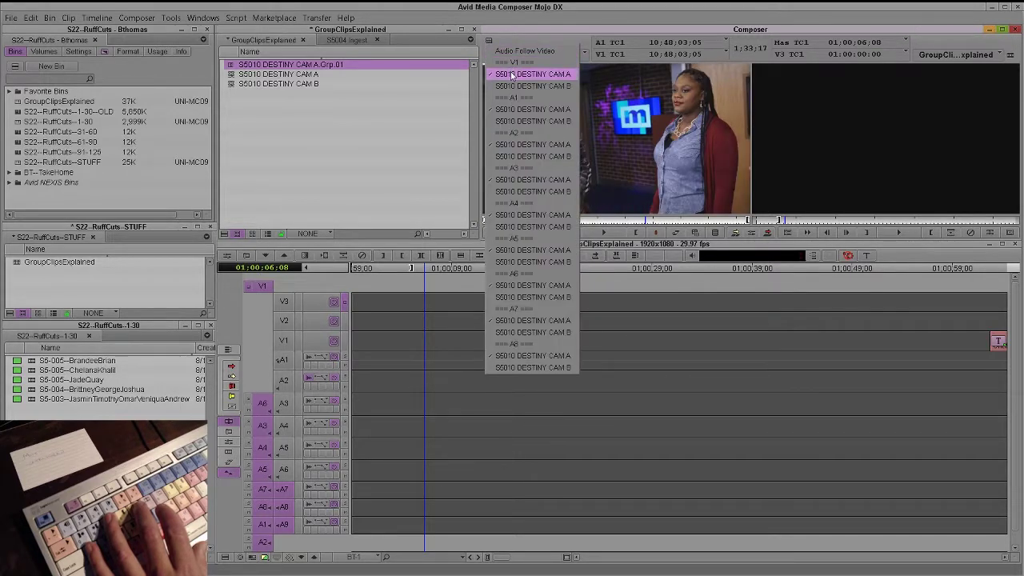
{"action": "left_click", "coordinate": [548, 33]}
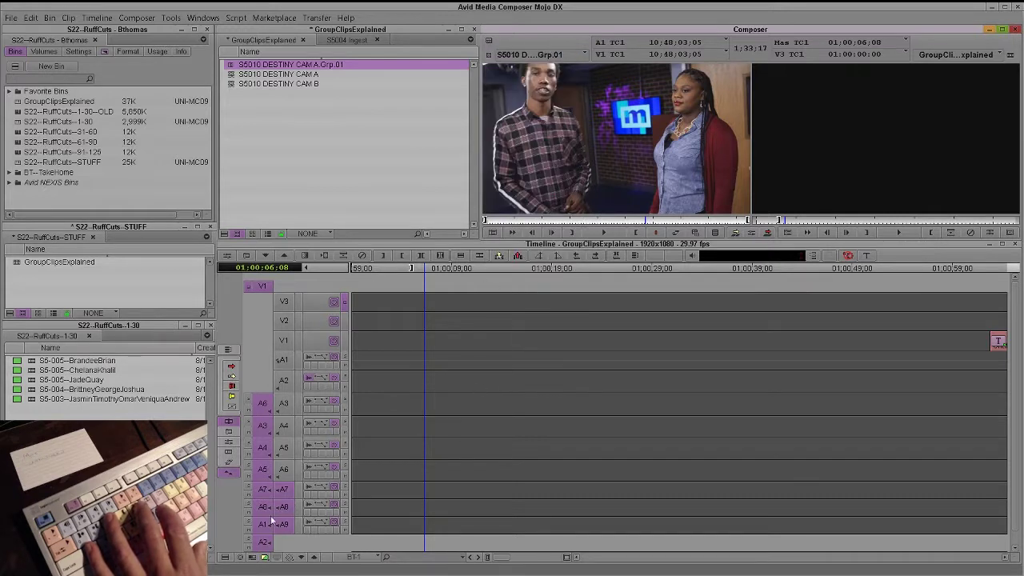
- Patch source A1 to timeline A3, source A2 to A4, and source V1 to V1
{"action": "left_click_drag", "start_coordinate": [264, 404], "coordinate": [285, 427]}
{"action": "scroll", "coordinate": [283, 459], "scroll_direction": "down", "scroll_amount": 1}
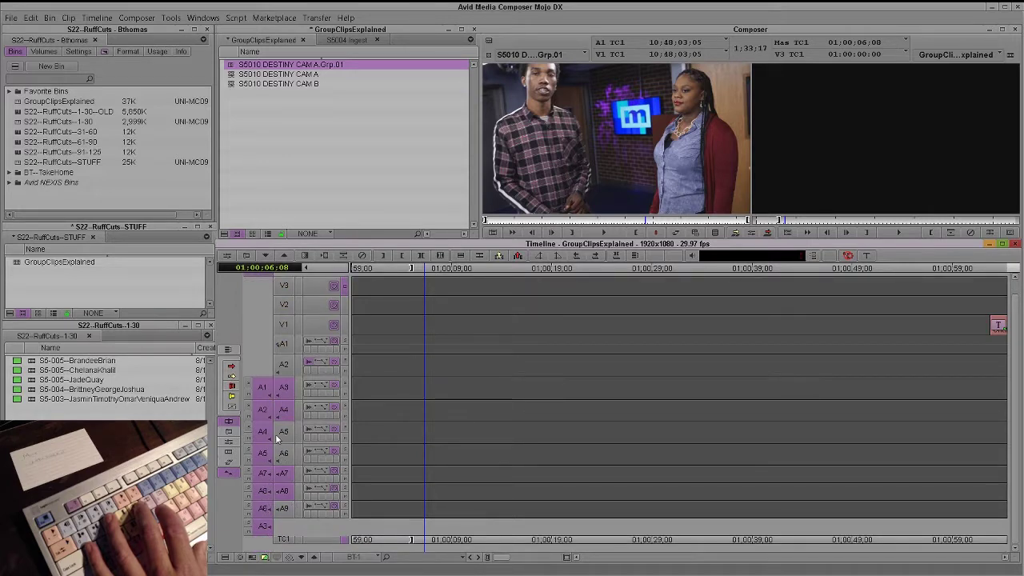
{"action": "scroll", "coordinate": [266, 368], "scroll_direction": "up", "scroll_amount": 1}
{"action": "left_click_drag", "start_coordinate": [260, 286], "coordinate": [293, 343]}
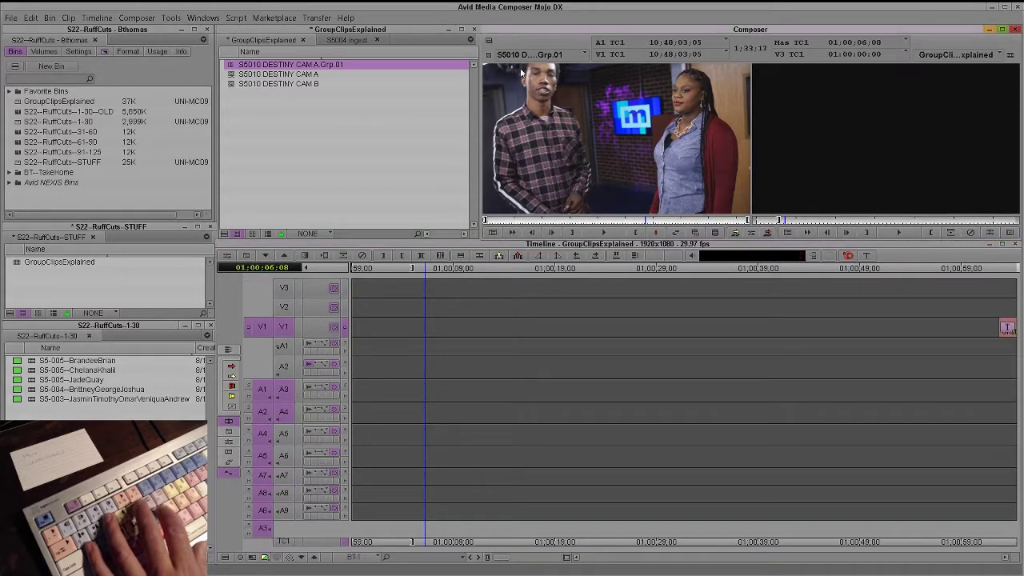
- Choose CAM A as the group clip's V1 angle and park the timeline playhead at 01;00;08;24
{"action": "left_click", "coordinate": [493, 49]}
{"action": "left_click", "coordinate": [509, 72]}
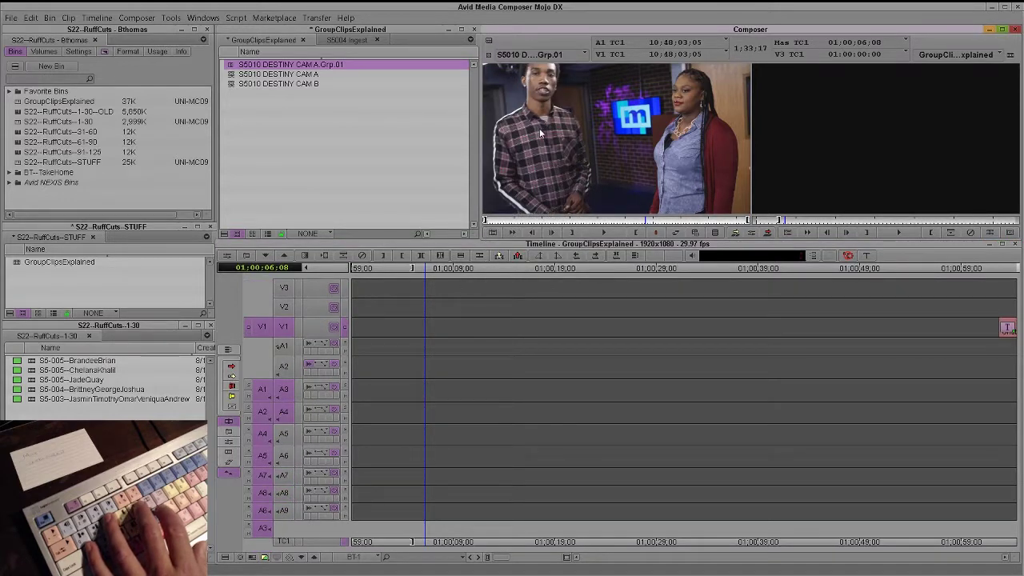
{"action": "left_click", "coordinate": [451, 400]}
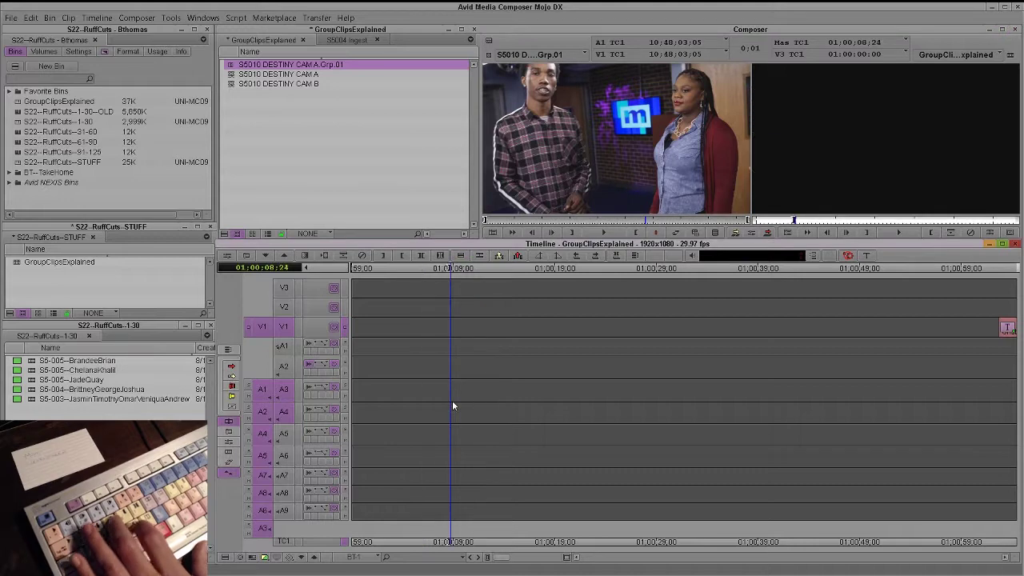
- Overwrite the marked CAM A group clip onto V1, A3 and A4, and scrub the playhead to 01;00;35;28
{"action": "key", "text": "b"}
{"action": "left_click", "coordinate": [490, 433]}
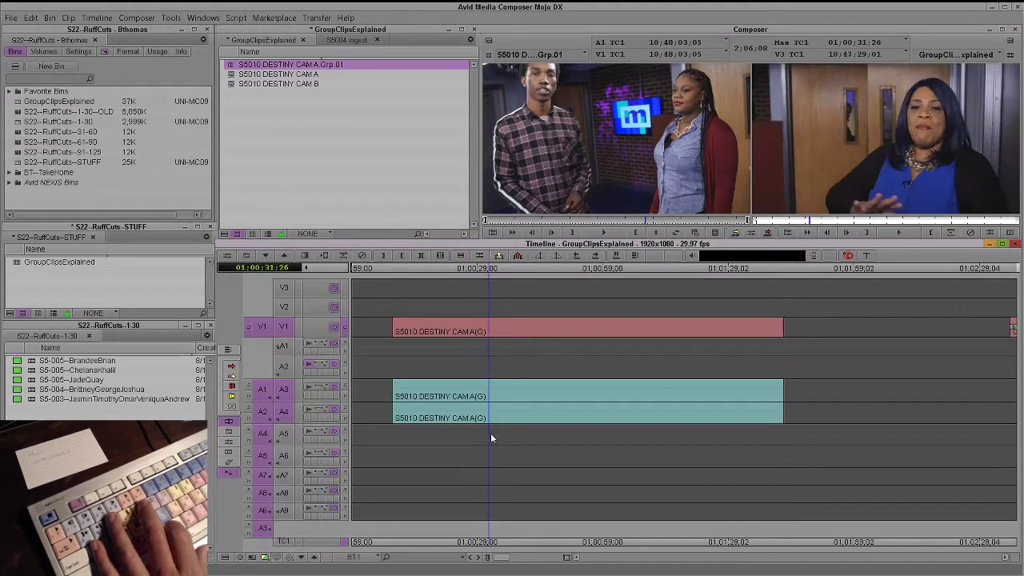
{"action": "left_click", "coordinate": [439, 421]}
{"action": "left_click_drag", "start_coordinate": [439, 422], "coordinate": [506, 422]}
- Choose CAM B for V1, patch source A1 to A5 and A2 to A6, and overwrite the group clip from the edited clip's head
{"action": "left_click", "coordinate": [502, 51]}
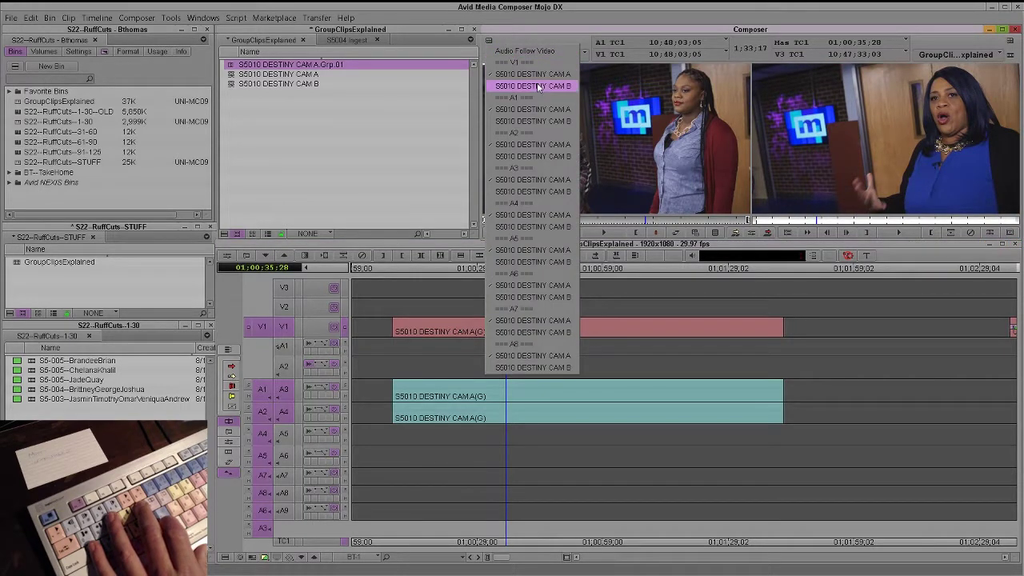
{"action": "left_click", "coordinate": [531, 85]}
{"action": "left_click_drag", "start_coordinate": [264, 415], "coordinate": [284, 456]}
{"action": "left_click_drag", "start_coordinate": [264, 393], "coordinate": [283, 434]}
{"action": "key", "text": "a"}
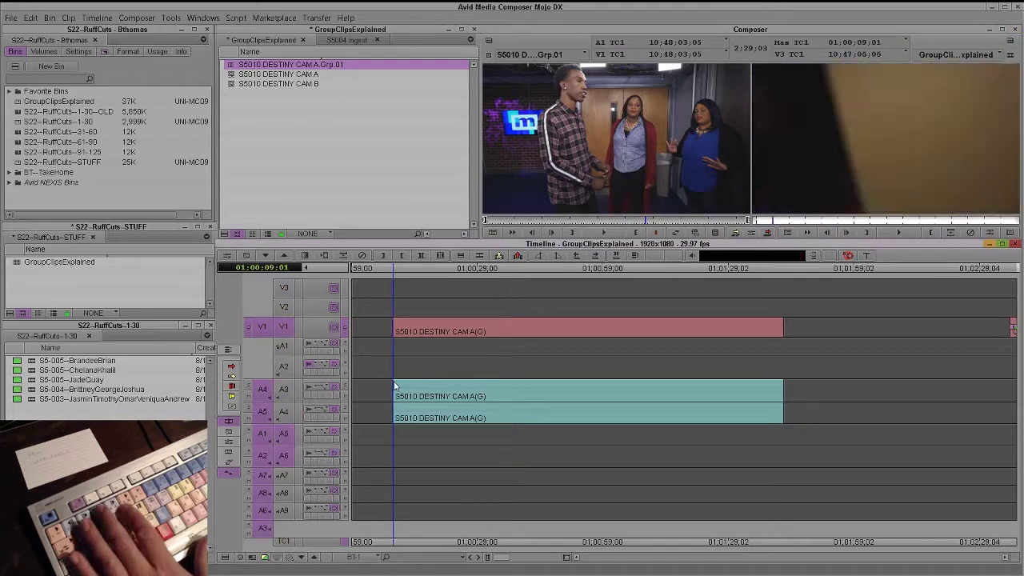
{"action": "key", "text": "b"}
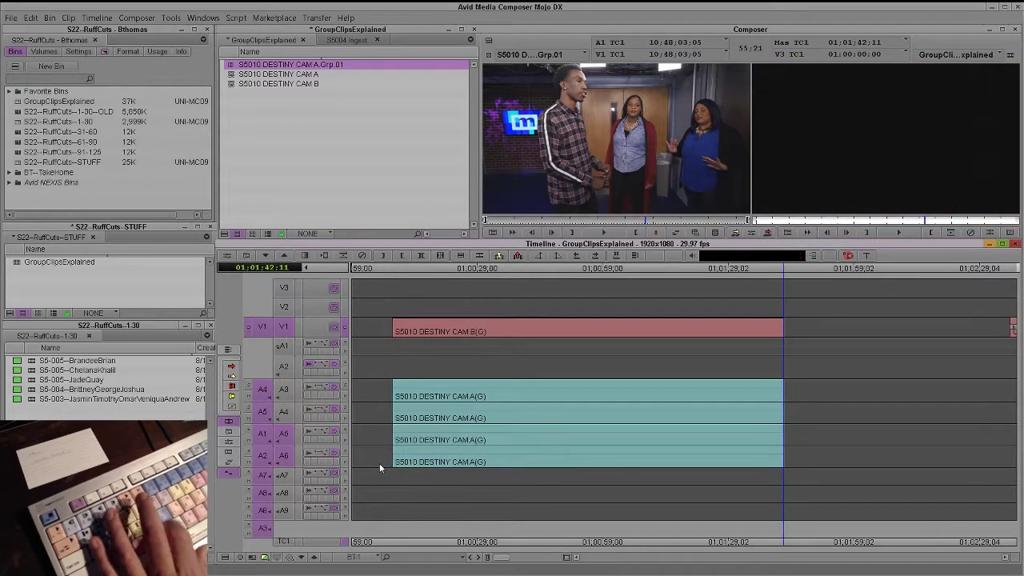
- Check the edited clip's tracks at 01;00;29;13 and the group clip's angle list, switching its V1 angle
{"action": "left_click", "coordinate": [465, 457]}
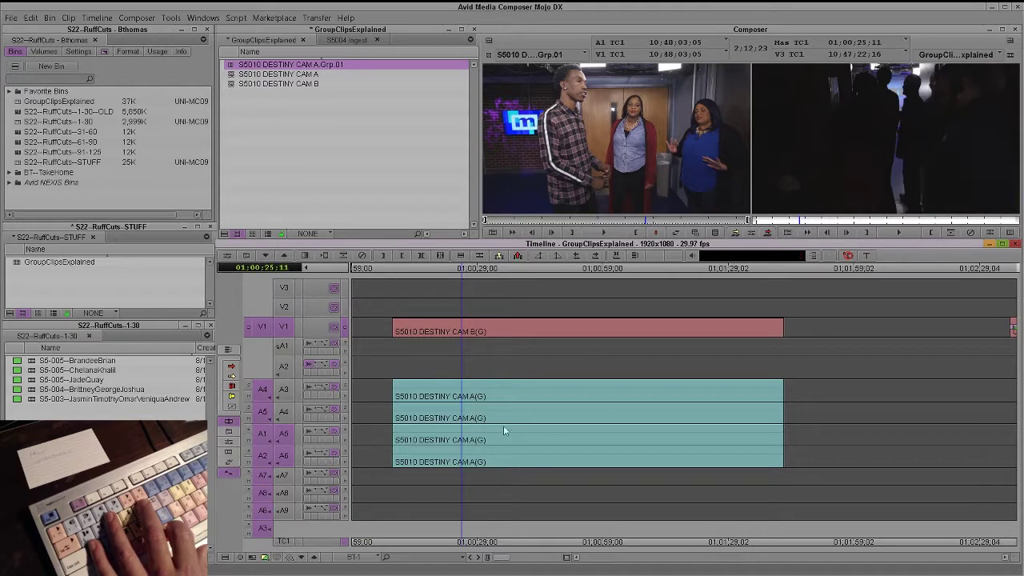
{"action": "left_click", "coordinate": [479, 439]}
{"action": "left_click", "coordinate": [576, 187]}
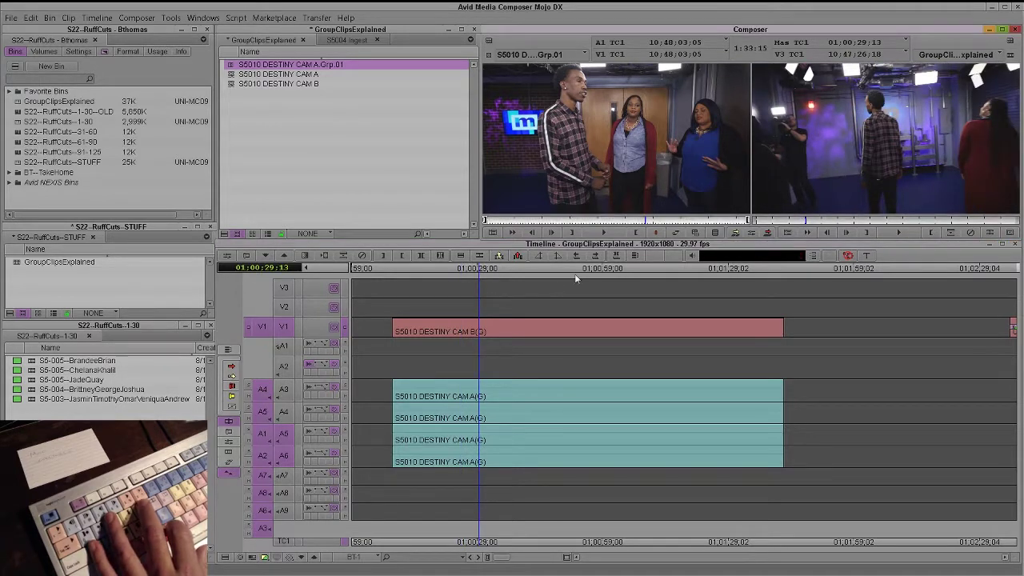
{"action": "left_click", "coordinate": [490, 40]}
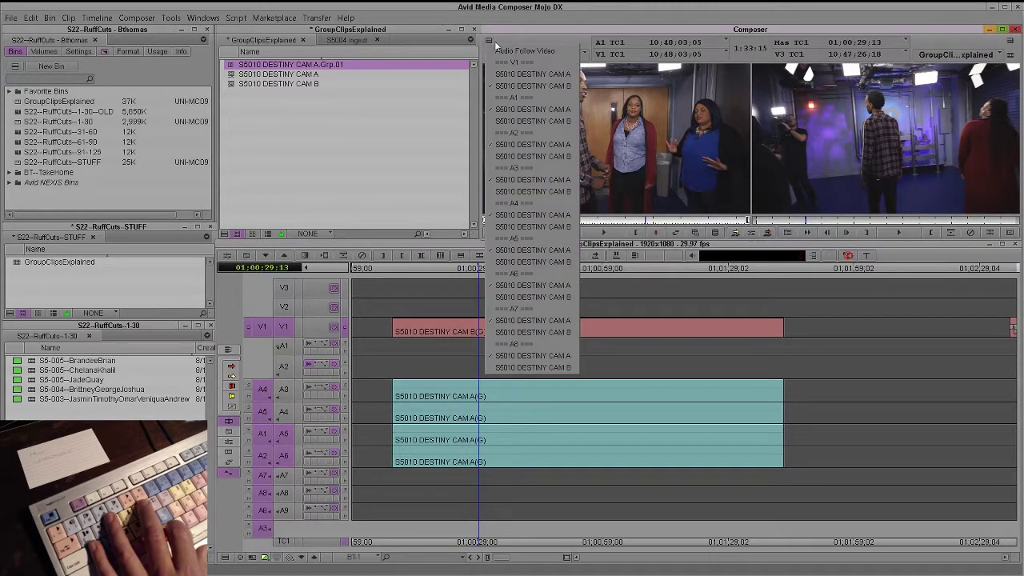
{"action": "left_click", "coordinate": [504, 87]}
{"action": "left_click", "coordinate": [489, 42]}
{"action": "left_click", "coordinate": [510, 85]}
{"action": "left_click", "coordinate": [494, 48]}
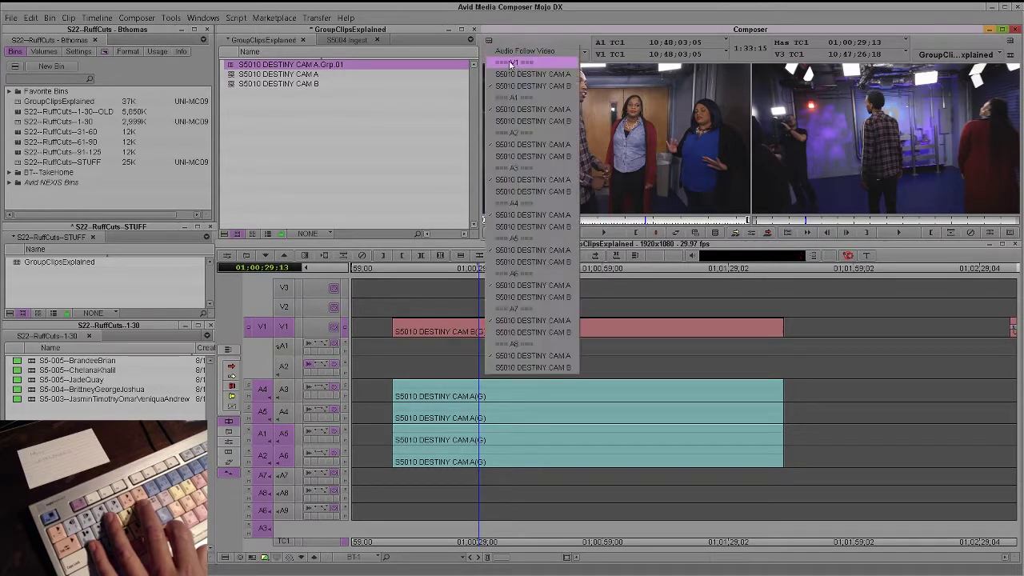
{"action": "left_click", "coordinate": [514, 92]}
{"action": "left_click", "coordinate": [490, 42]}
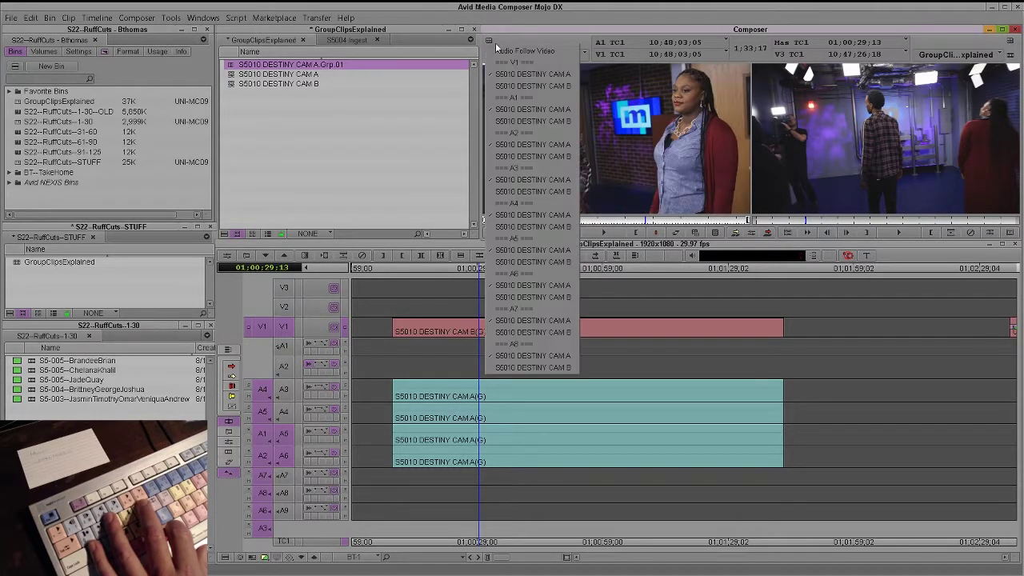
{"action": "left_click", "coordinate": [373, 94]}
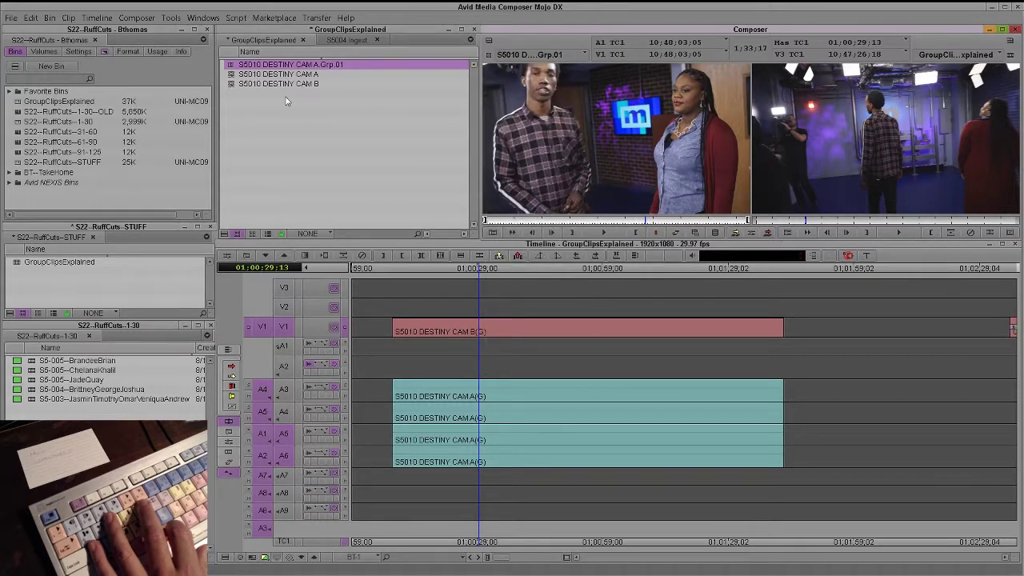
- Select the CAM A and CAM B clips in the bin, turn on Audio Follow Video and choose CAM B for the group clip
{"action": "left_click", "coordinate": [279, 105]}
{"action": "left_click_drag", "start_coordinate": [225, 71], "coordinate": [232, 78]}
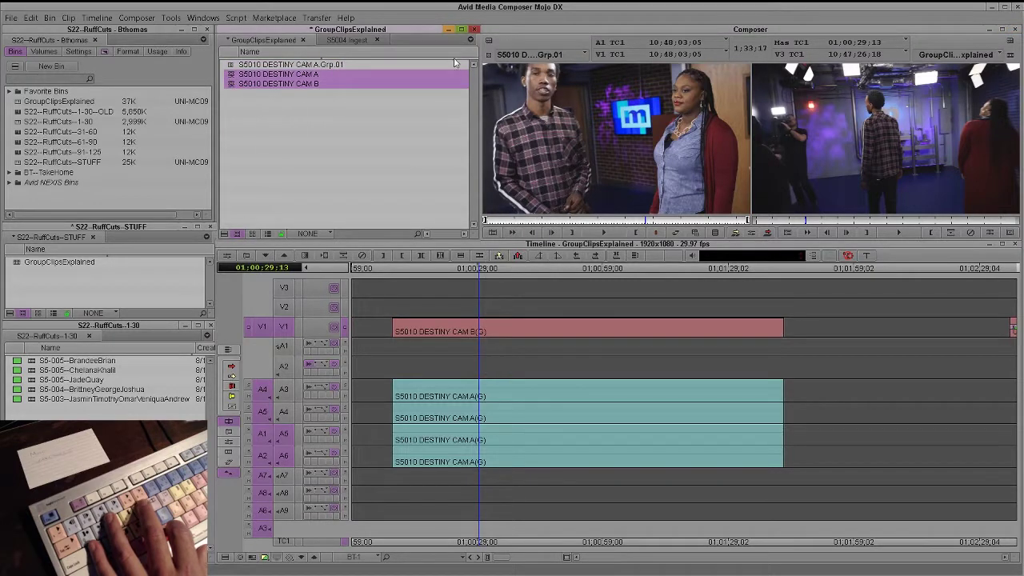
{"action": "left_click", "coordinate": [488, 42]}
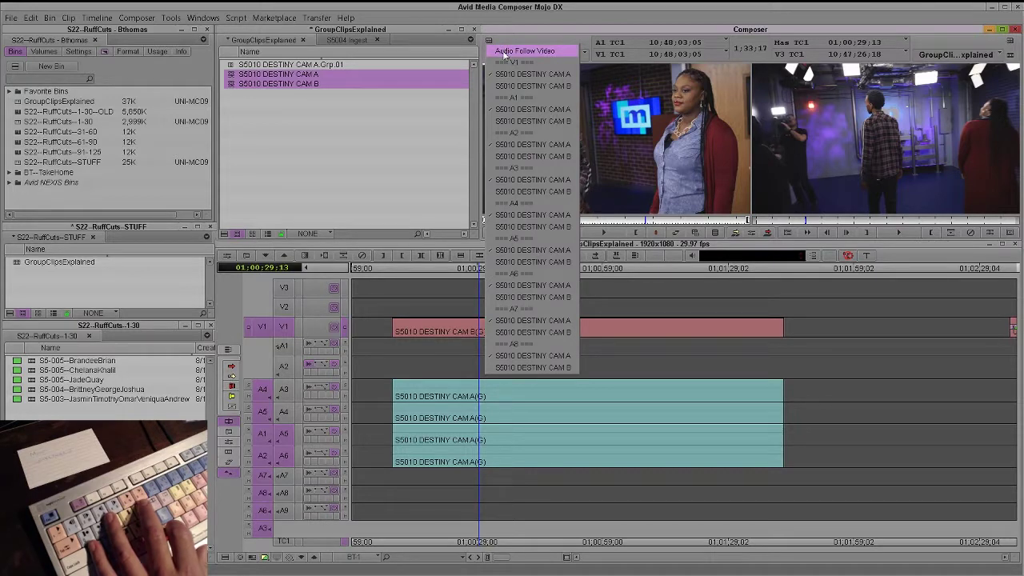
{"action": "left_click", "coordinate": [505, 54]}
{"action": "left_click", "coordinate": [488, 42]}
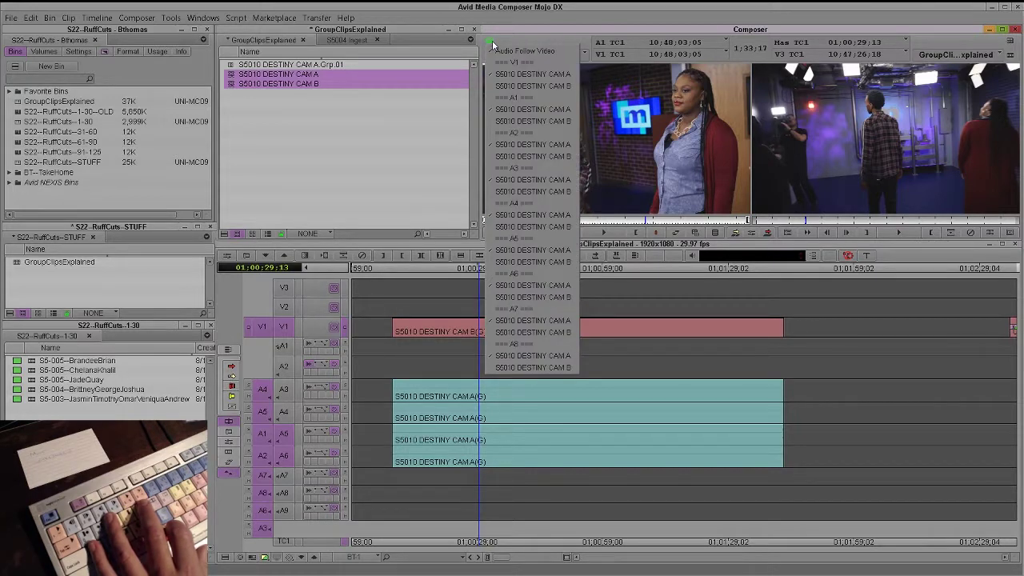
{"action": "left_click", "coordinate": [521, 86]}
- Mark the edited clip's length, overwrite A5 and A6 with the group's CAM B audio, and scrub to 01;00;53;15
{"action": "left_click", "coordinate": [470, 424]}
{"action": "key", "text": "t"}
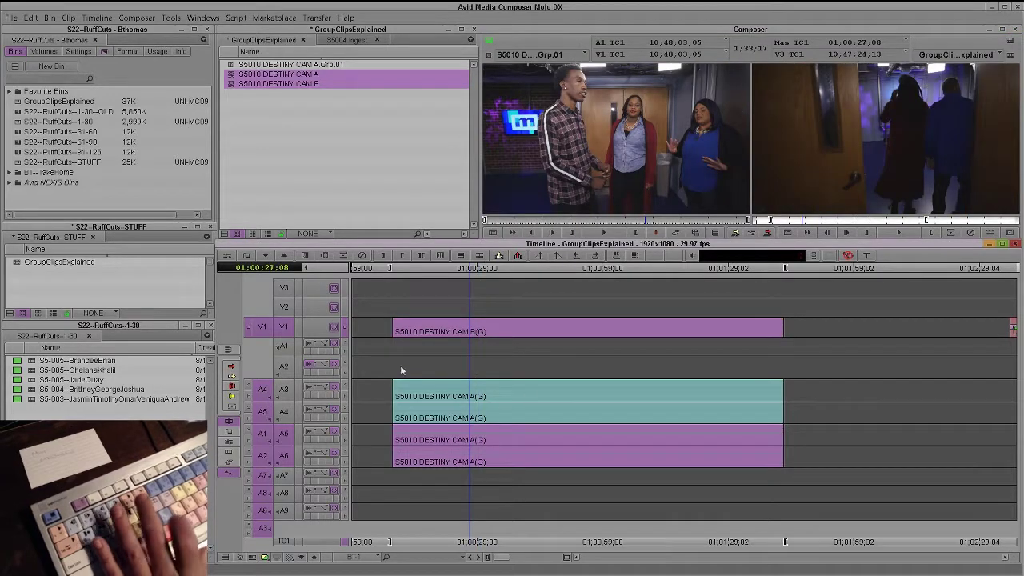
{"action": "left_click", "coordinate": [278, 328]}
{"action": "key", "text": "b"}
{"action": "left_click_drag", "start_coordinate": [439, 470], "coordinate": [487, 462]}
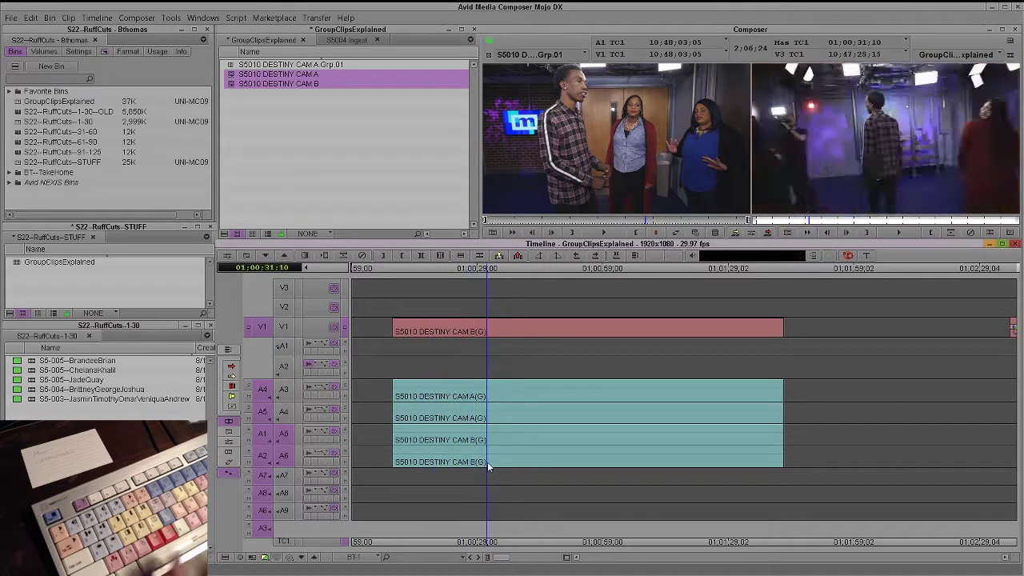
{"action": "left_click", "coordinate": [491, 41]}
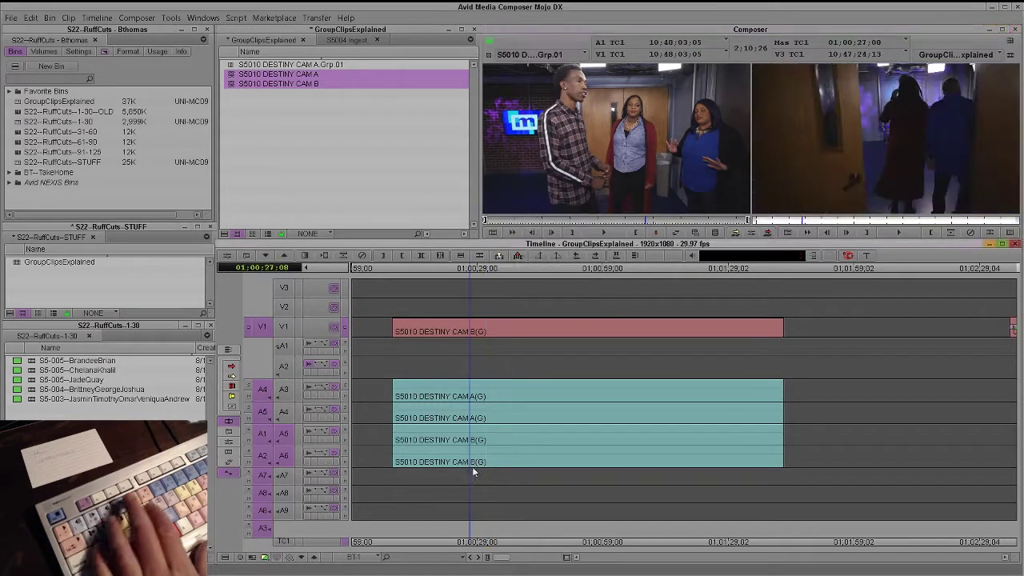
{"action": "left_click_drag", "start_coordinate": [474, 472], "coordinate": [579, 436]}
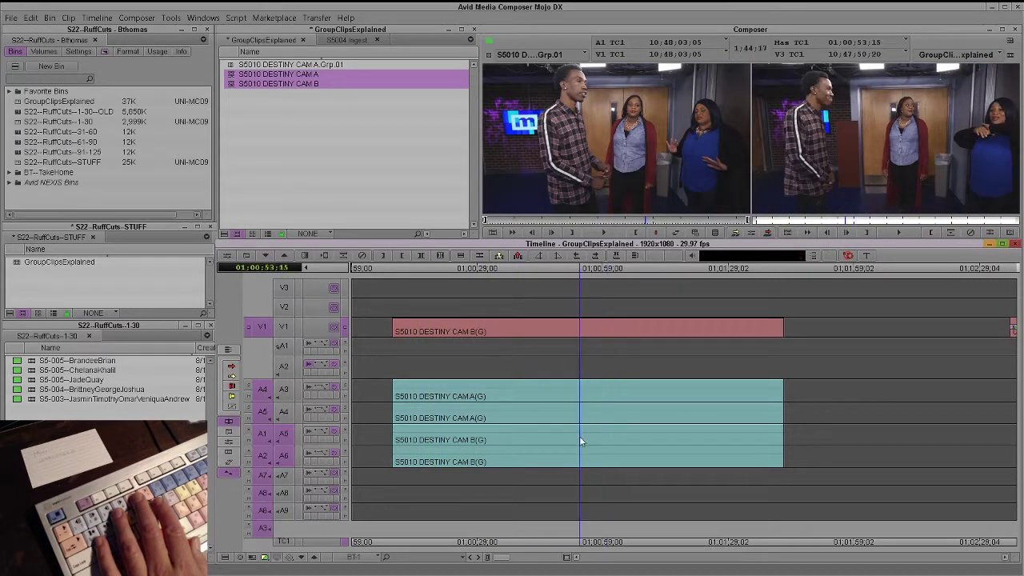
- Turn off Audio Follow Video for the group clip and deselect the clips in the GroupClipsExplained bin
{"action": "left_click", "coordinate": [484, 38]}
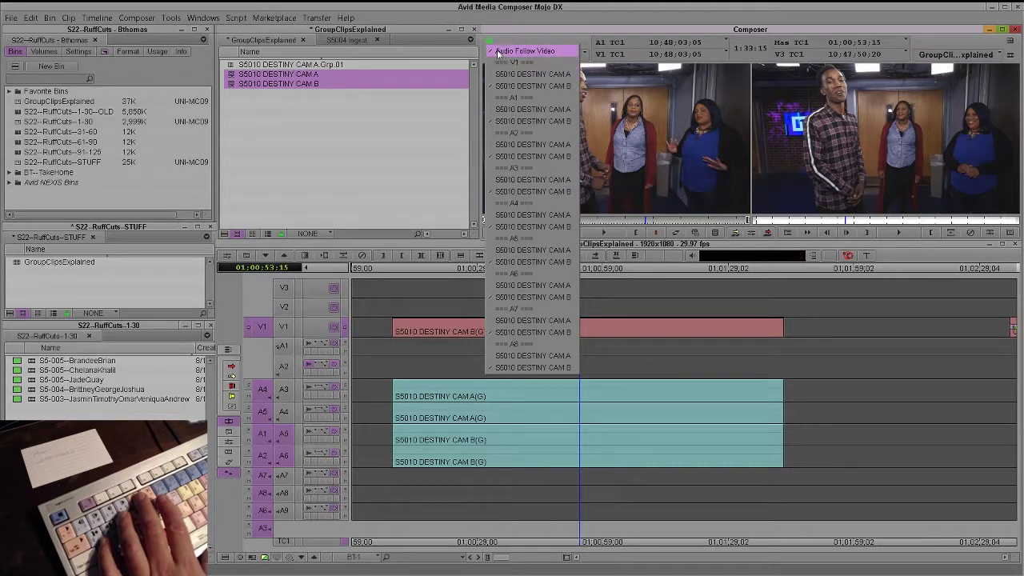
{"action": "left_click", "coordinate": [498, 52]}
{"action": "left_click", "coordinate": [405, 185]}
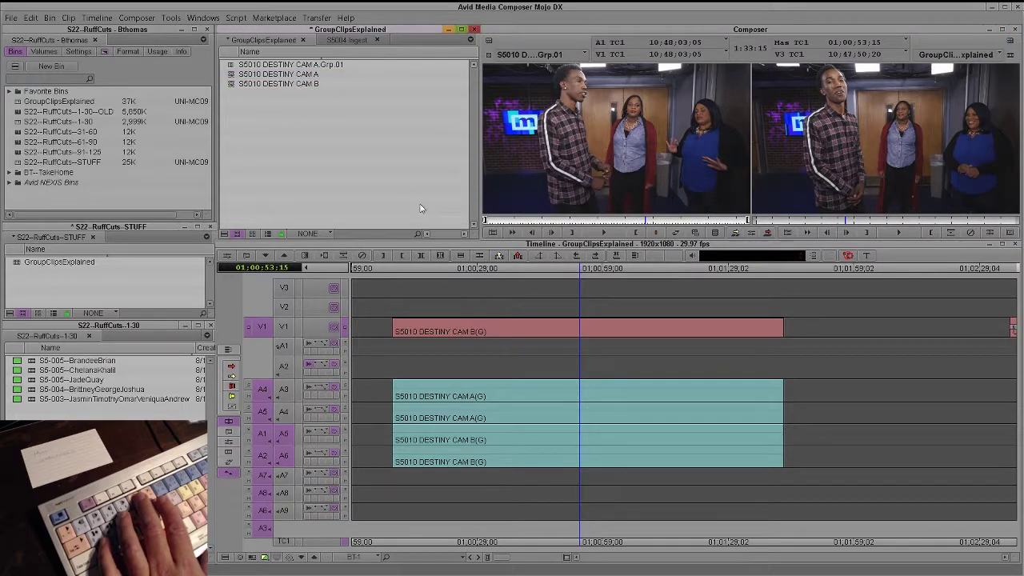
- Open the S5004 Ingest bin and load its first and then its second group clip in the source monitor
{"action": "left_click", "coordinate": [348, 40]}
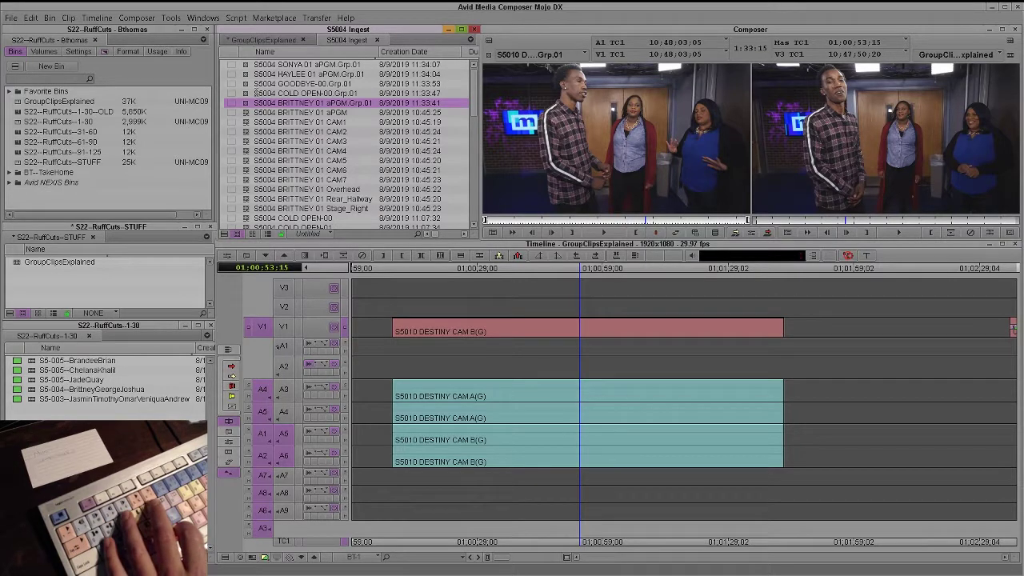
{"action": "left_click", "coordinate": [245, 65]}
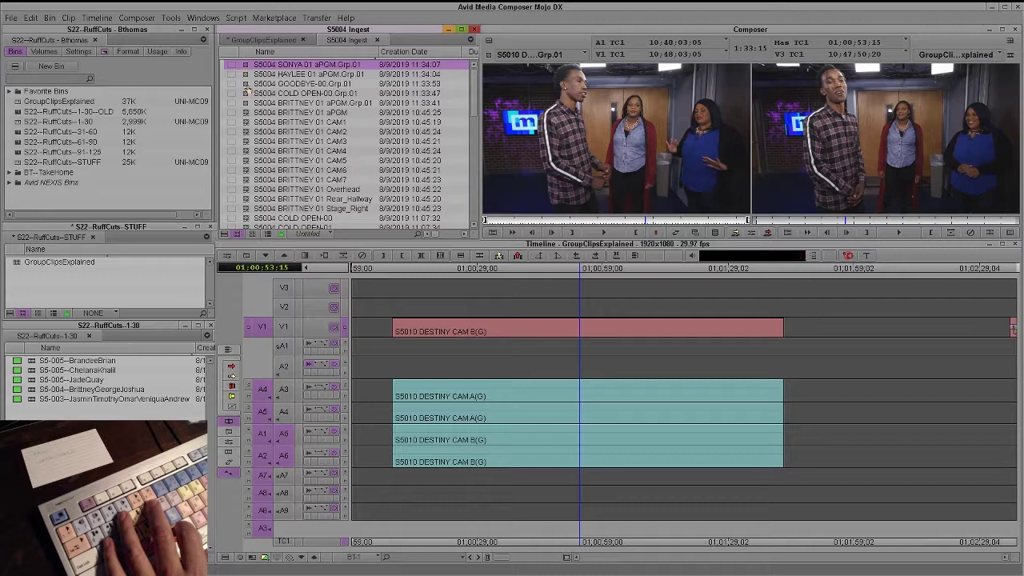
{"action": "key", "text": "Down"}
{"action": "left_click", "coordinate": [246, 75]}
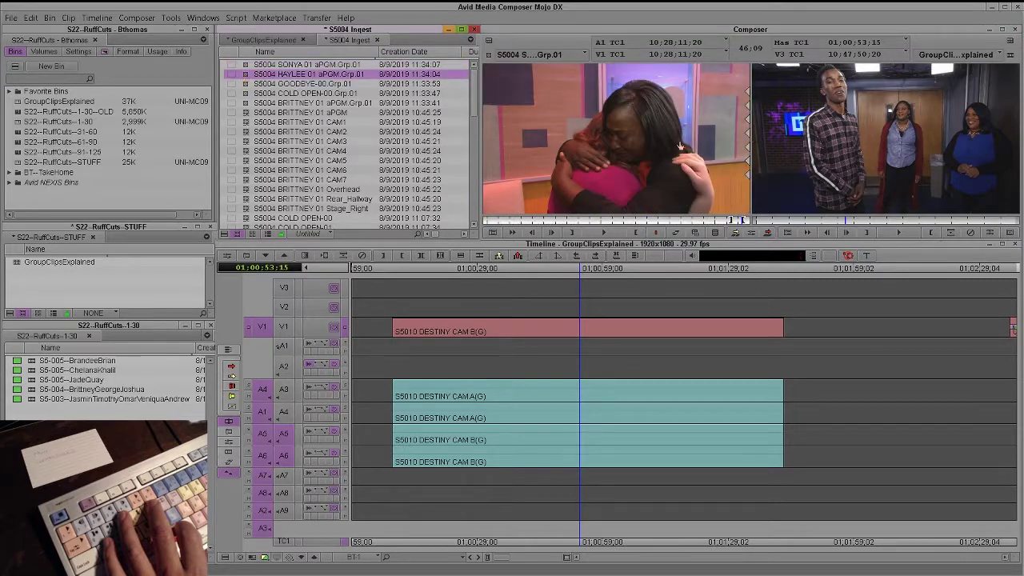
- Examine the group clip's angles in the nine-way split, swap to the second camera bank, and return to the single-angle view
{"action": "left_click_drag", "start_coordinate": [672, 145], "coordinate": [660, 143]}
{"action": "left_click", "coordinate": [717, 234]}
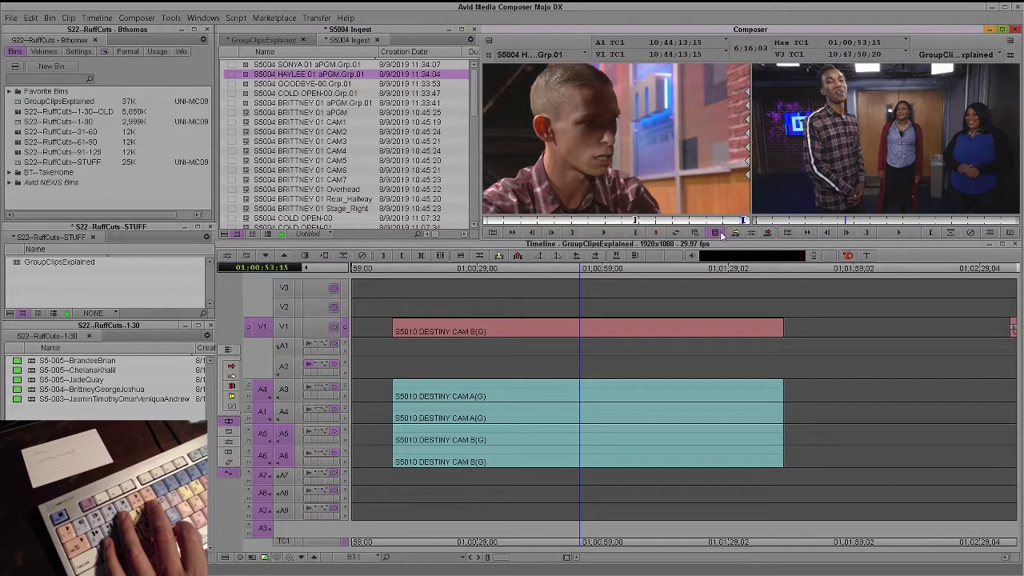
{"action": "left_click", "coordinate": [716, 233]}
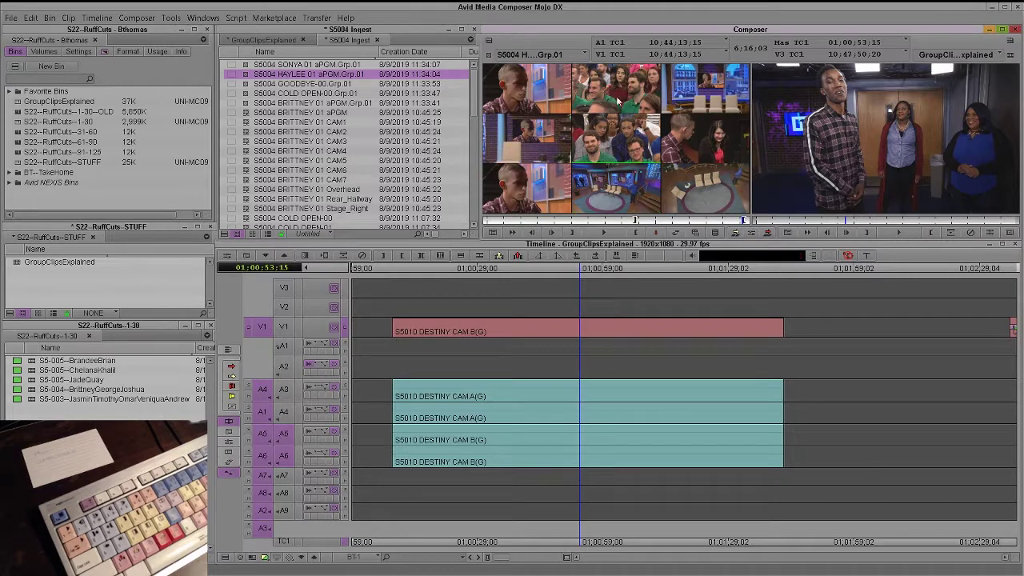
{"action": "scroll", "coordinate": [456, 138], "scroll_direction": "down", "scroll_amount": 3}
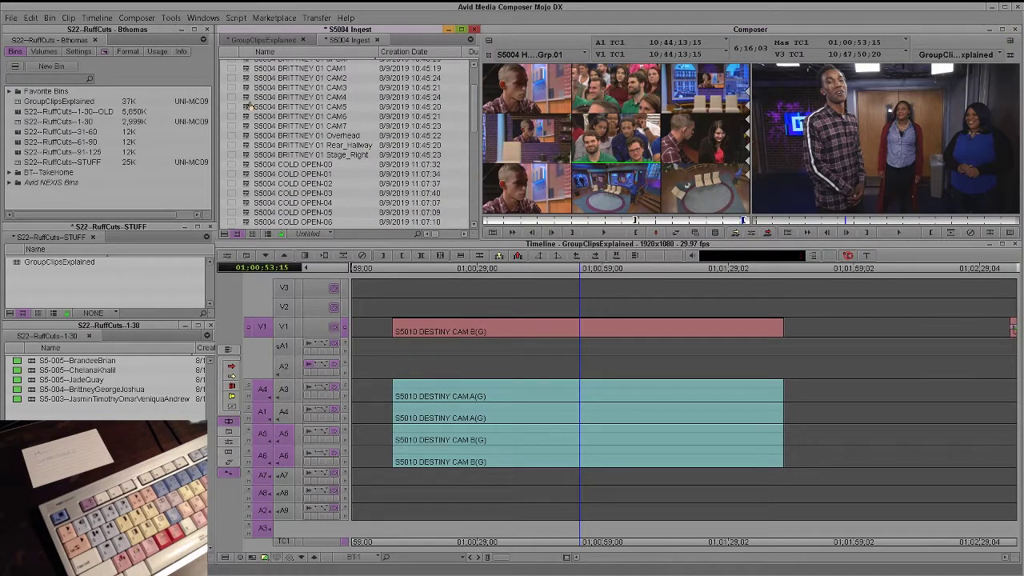
{"action": "scroll", "coordinate": [477, 98], "scroll_direction": "up", "scroll_amount": 2}
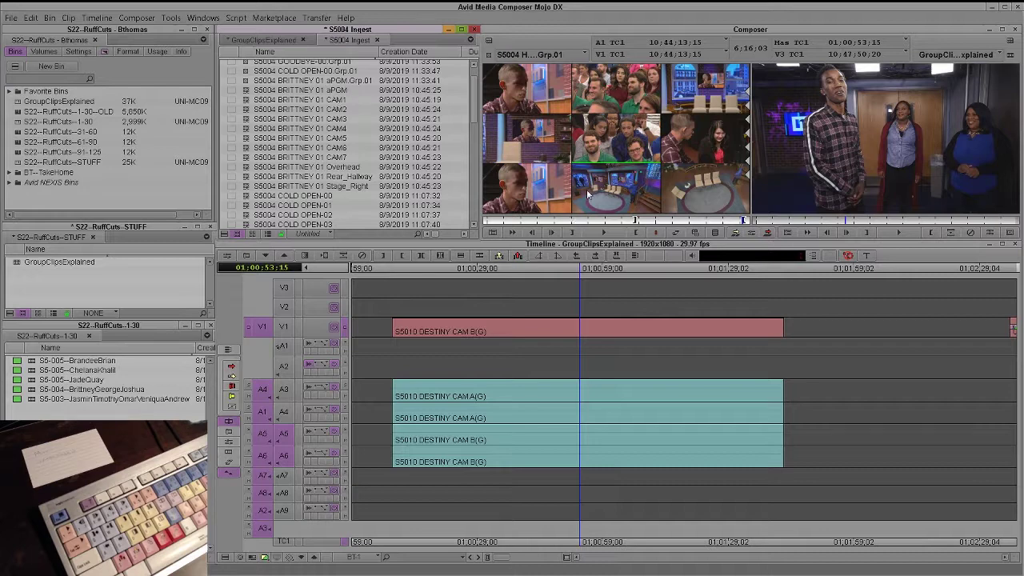
{"action": "left_click", "coordinate": [695, 236]}
{"action": "left_click", "coordinate": [696, 234]}
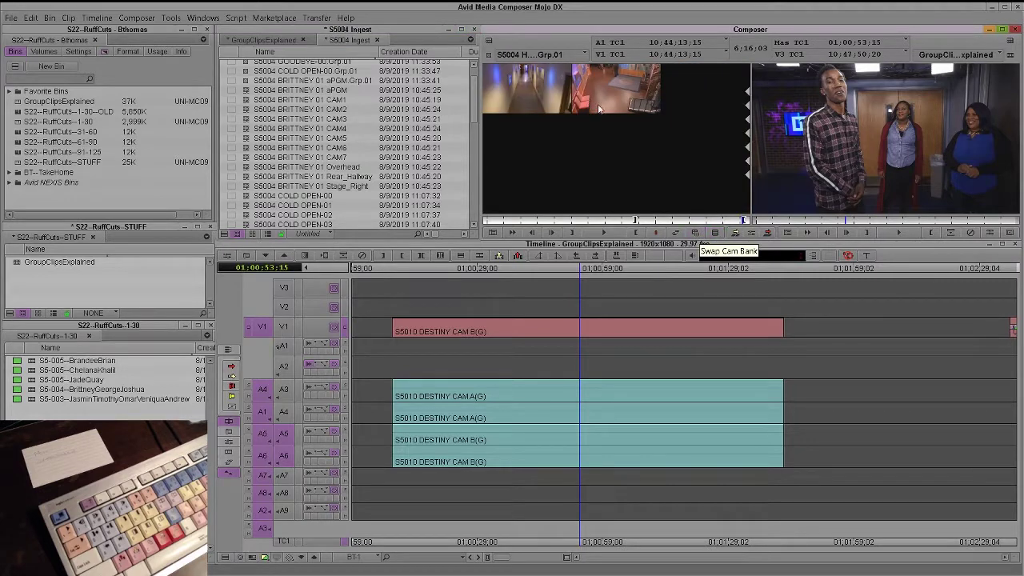
{"action": "left_click", "coordinate": [717, 233]}
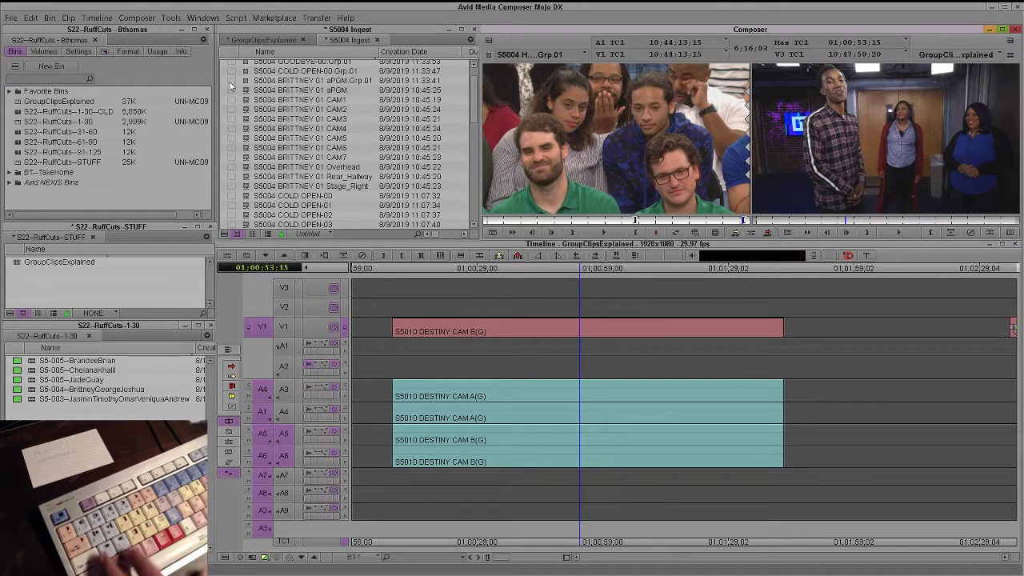
{"action": "left_click", "coordinate": [248, 91]}
{"action": "left_click_drag", "start_coordinate": [245, 107], "coordinate": [249, 190]}
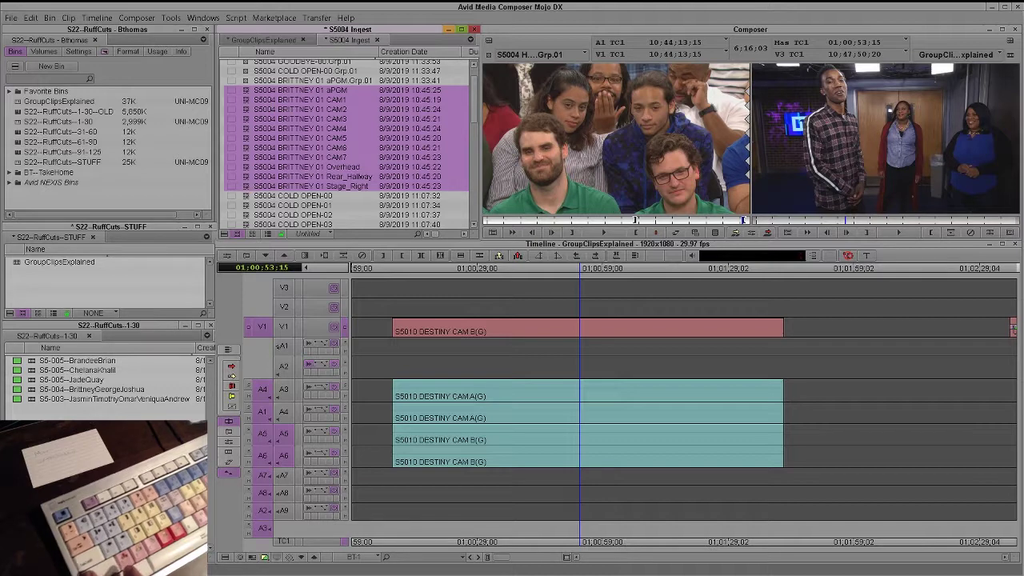
{"action": "key", "text": "ctrl+shift+g"}
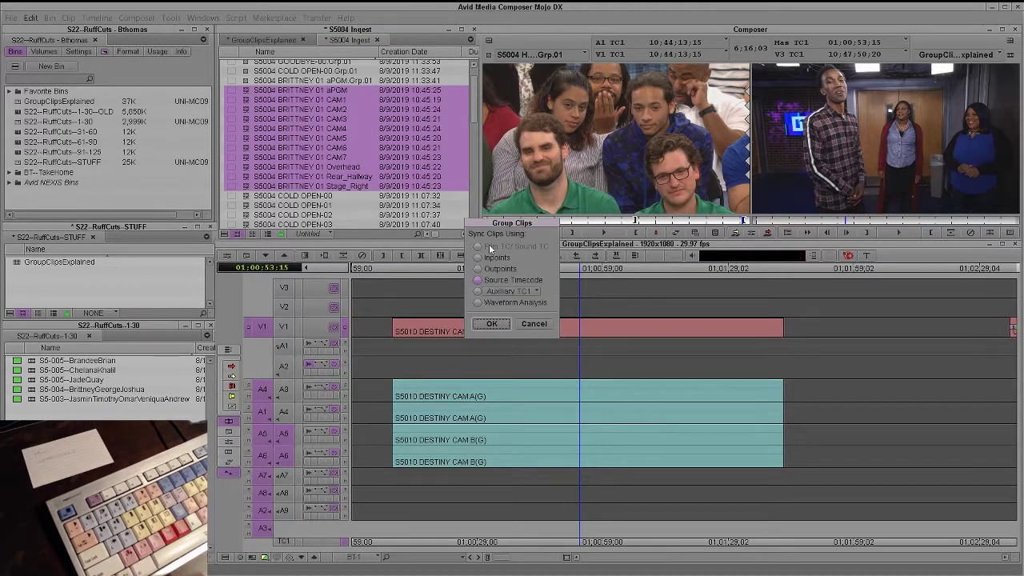
{"action": "left_click", "coordinate": [480, 327]}
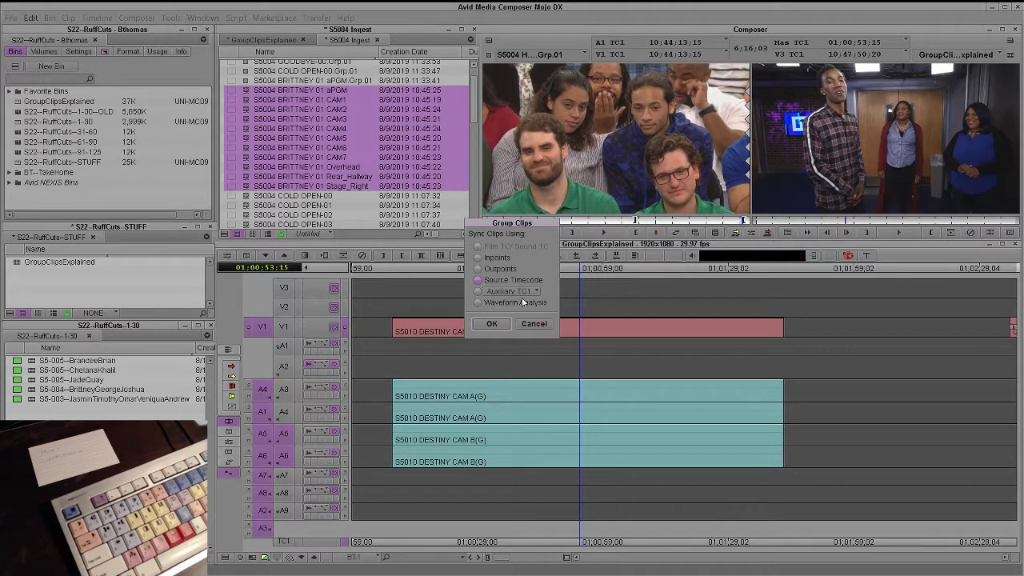
{"action": "left_click", "coordinate": [534, 324]}
- Load the last of the S5004 aPGM group clips, check its second camera bank in the split view, and return to the single-angle view
{"action": "scroll", "coordinate": [478, 75], "scroll_direction": "up", "scroll_amount": 1}
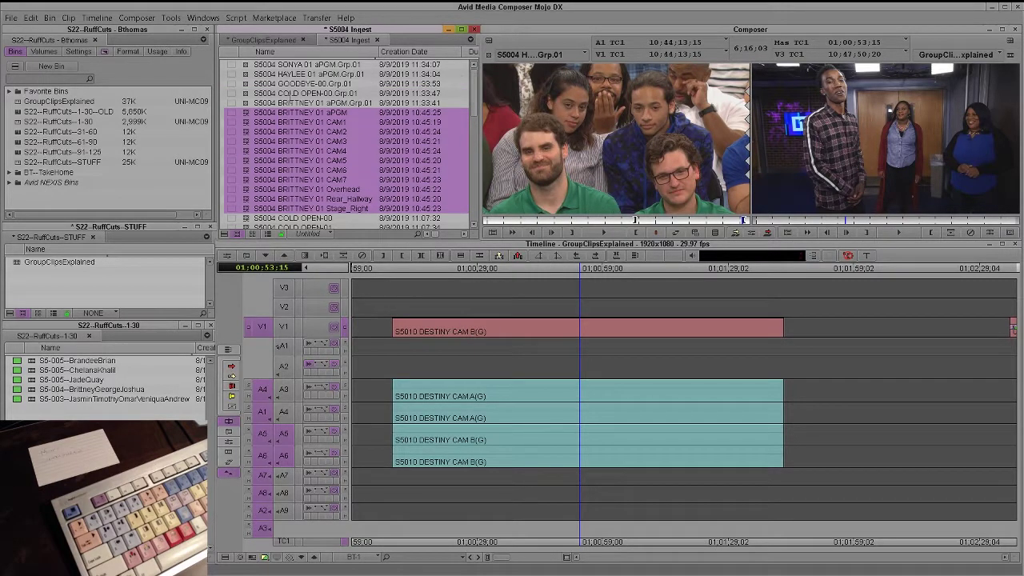
{"action": "double_click", "coordinate": [243, 104]}
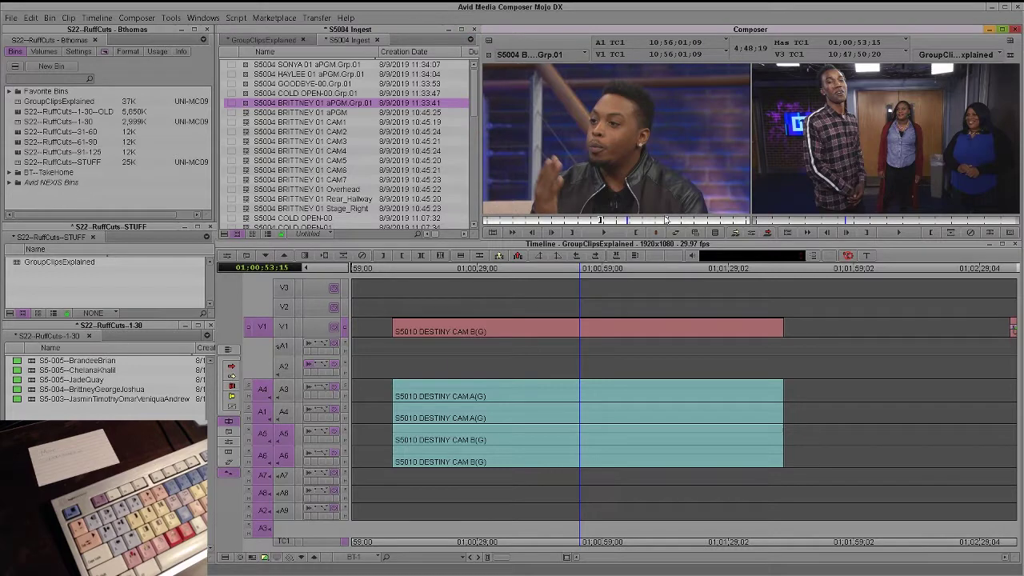
{"action": "key", "text": "ctrl+shift+m"}
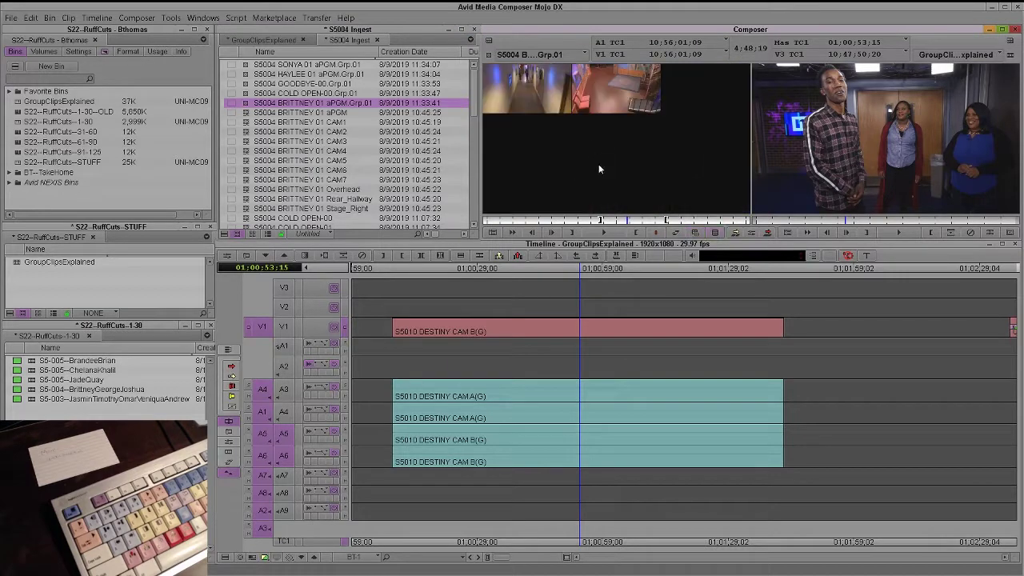
{"action": "left_click", "coordinate": [716, 234]}
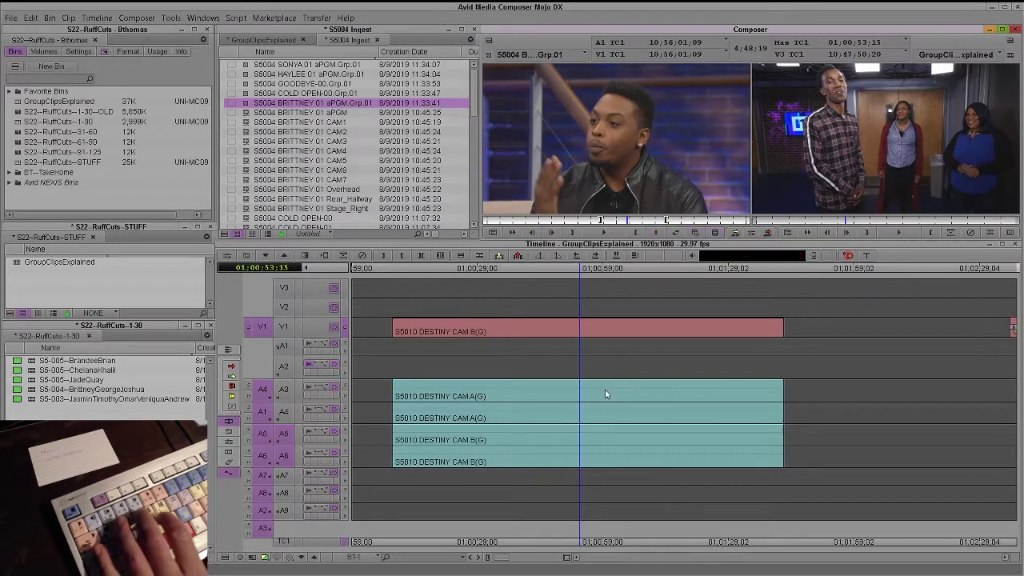
- Show the GroupClipsExplained bin and move back along the sequence to about 01:00:38
{"action": "left_click_drag", "start_coordinate": [605, 394], "coordinate": [704, 395]}
{"action": "left_click", "coordinate": [264, 40]}
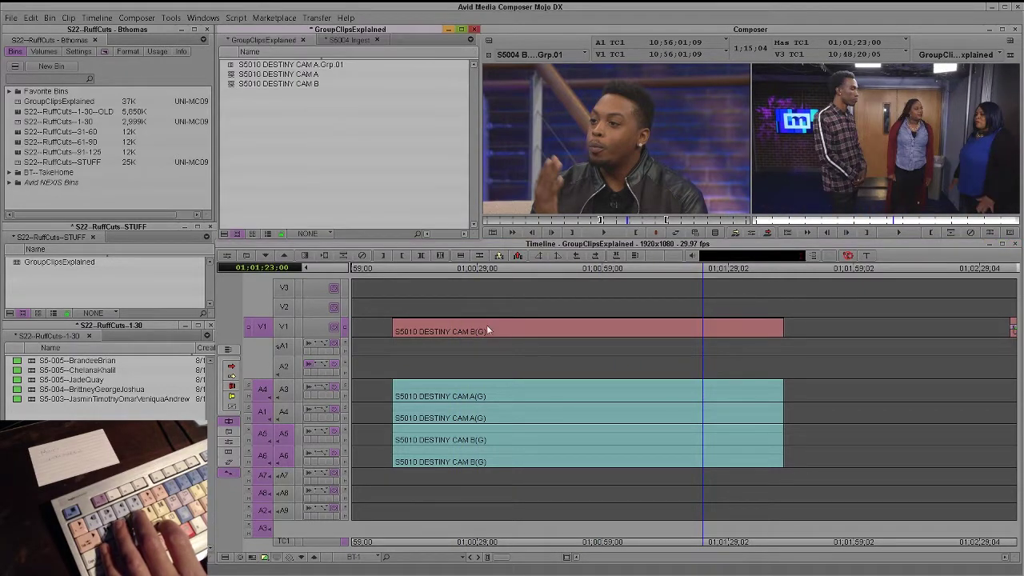
{"action": "left_click_drag", "start_coordinate": [487, 330], "coordinate": [520, 367]}
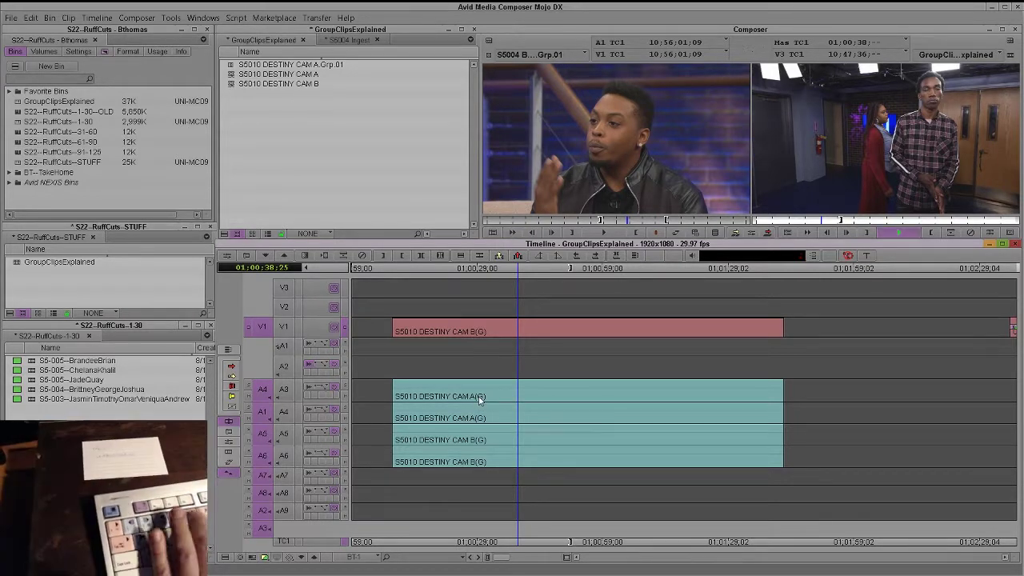
- Cut the V1 group clip at 01:00:40:16 and switch the segment after the cut to CAM A
{"action": "key", "text": "space"}
{"action": "key", "text": "space"}
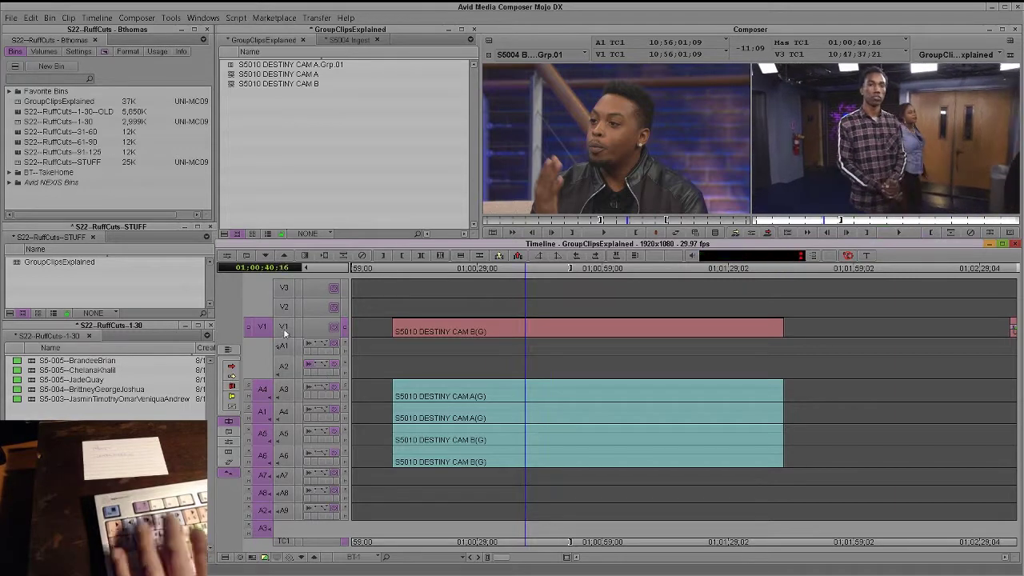
{"action": "left_click", "coordinate": [989, 233]}
{"action": "left_click", "coordinate": [535, 330]}
{"action": "right_click", "coordinate": [543, 325]}
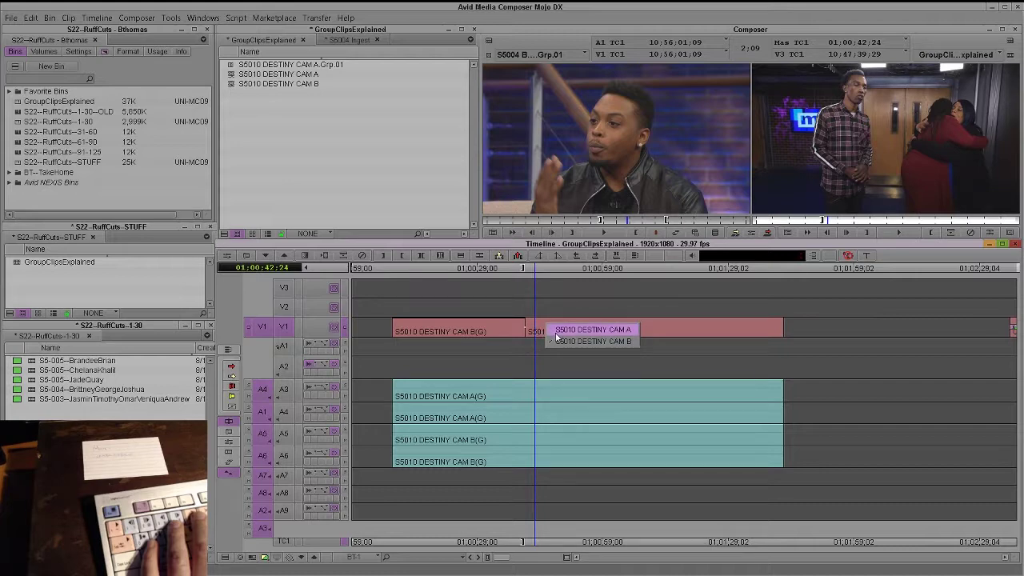
{"action": "left_click", "coordinate": [593, 329]}
- Cut V1 at 01:00:43:25 and switch the segment after that cut to CAM B
{"action": "key", "text": "space"}
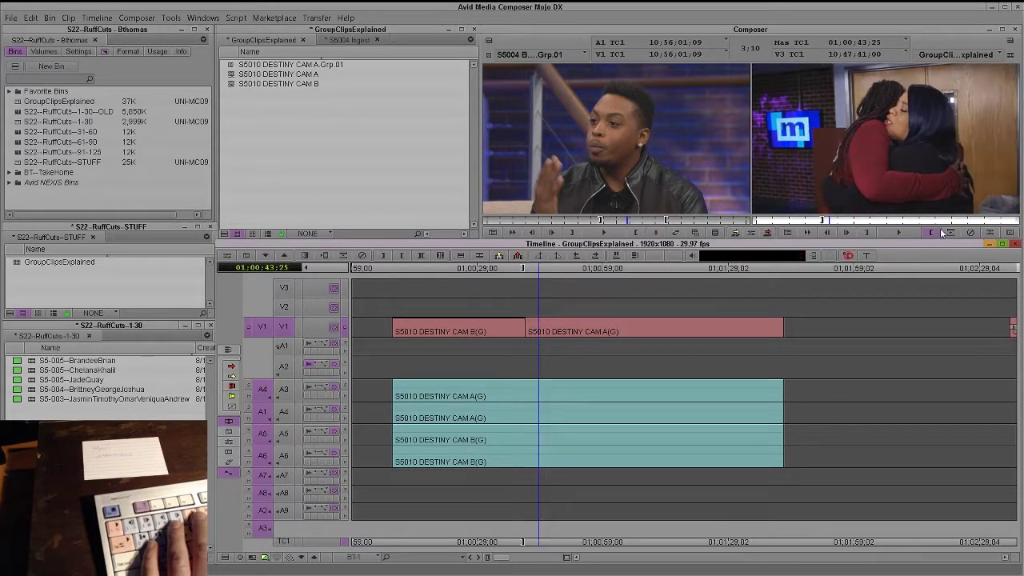
{"action": "key", "text": "h"}
{"action": "right_click", "coordinate": [556, 329]}
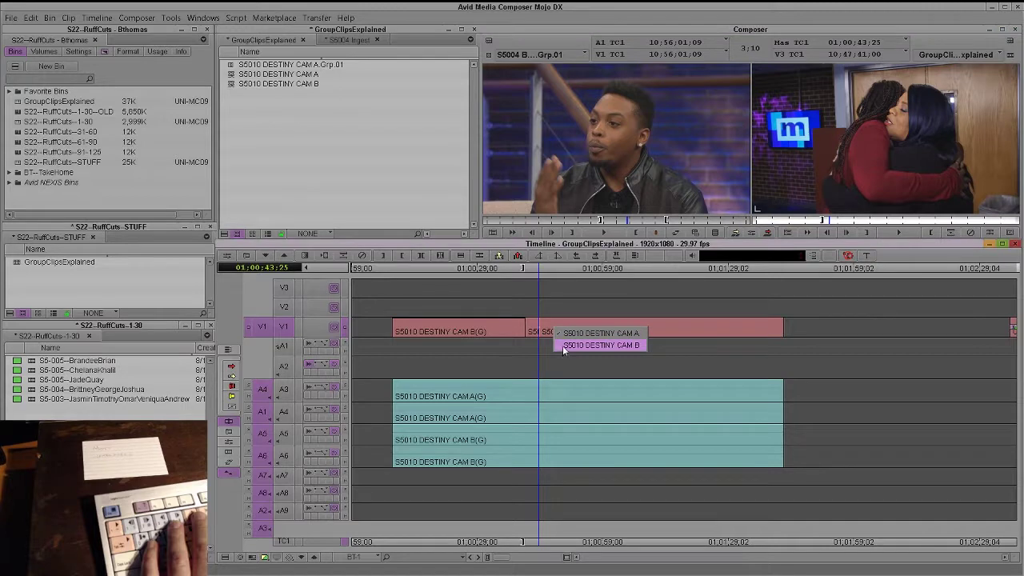
{"action": "left_click", "coordinate": [578, 345]}
- Cut V1 at 01:00:46:00 and switch the segment after that cut to CAM A
{"action": "key", "text": "space"}
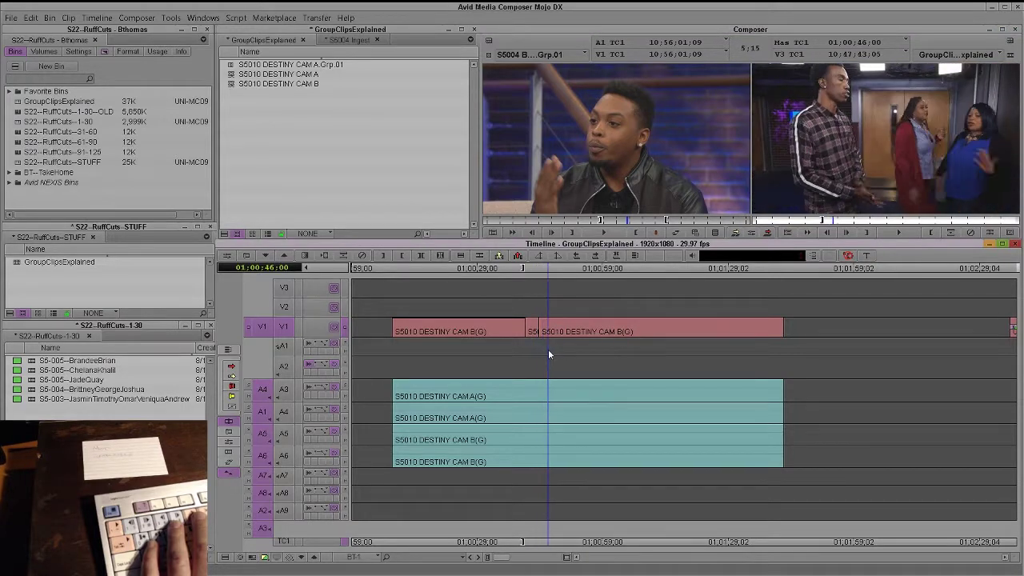
{"action": "key", "text": "h"}
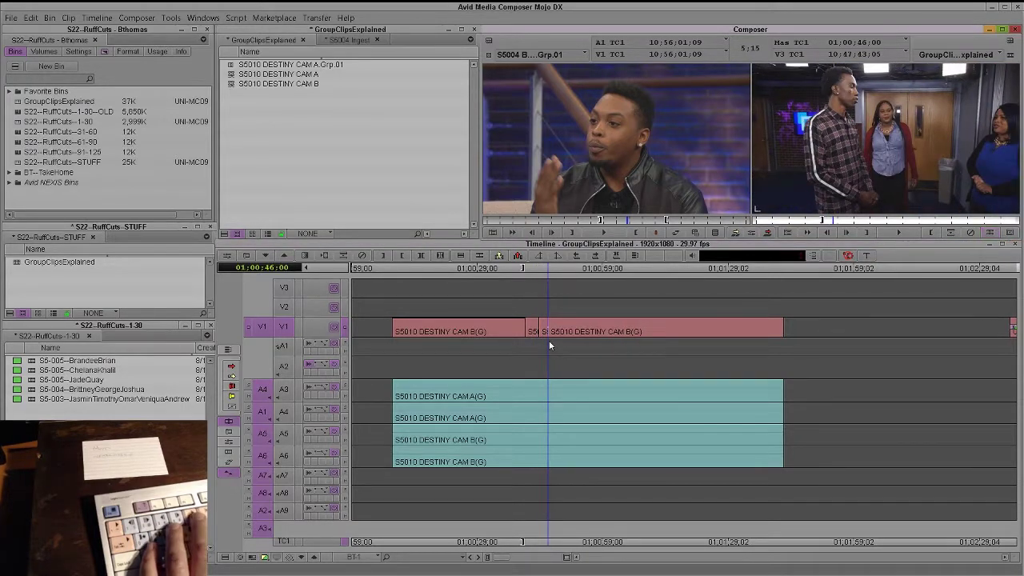
{"action": "right_click", "coordinate": [561, 331]}
{"action": "left_click", "coordinate": [568, 335]}
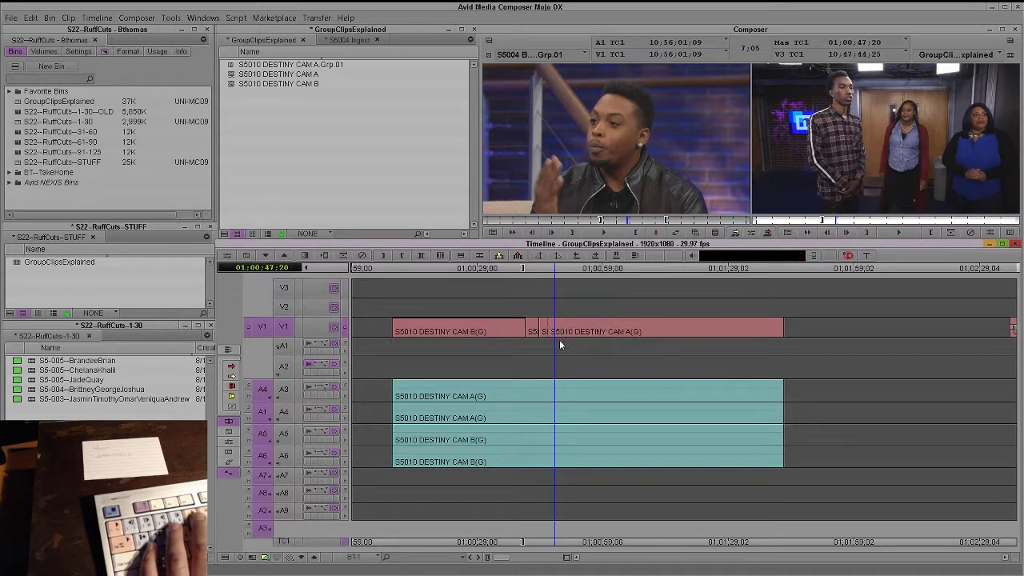
- Add two more edits on V1, at about 01:00:48 and at 01:00:51:03
{"action": "left_click", "coordinate": [990, 233]}
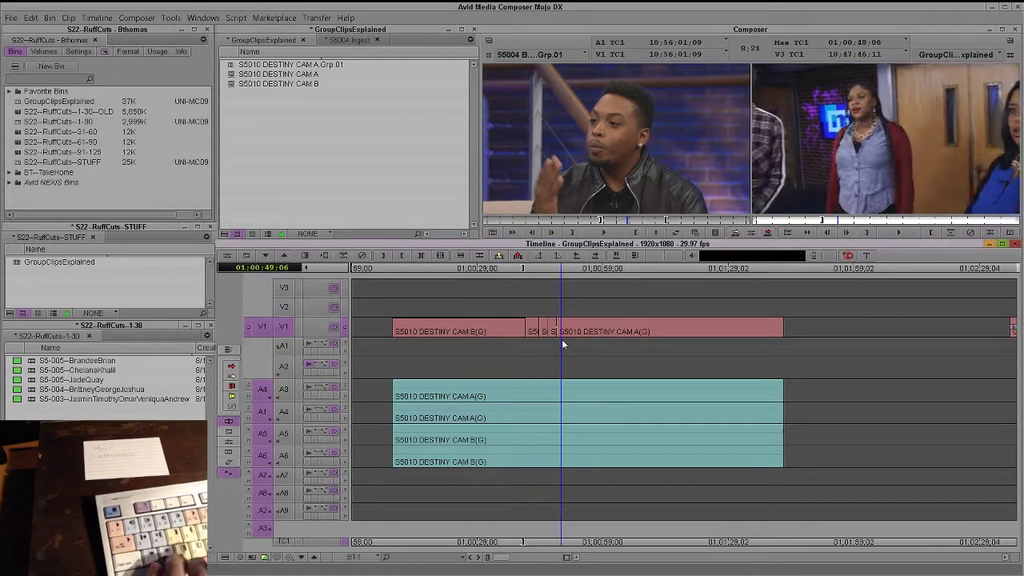
{"action": "key", "text": "space"}
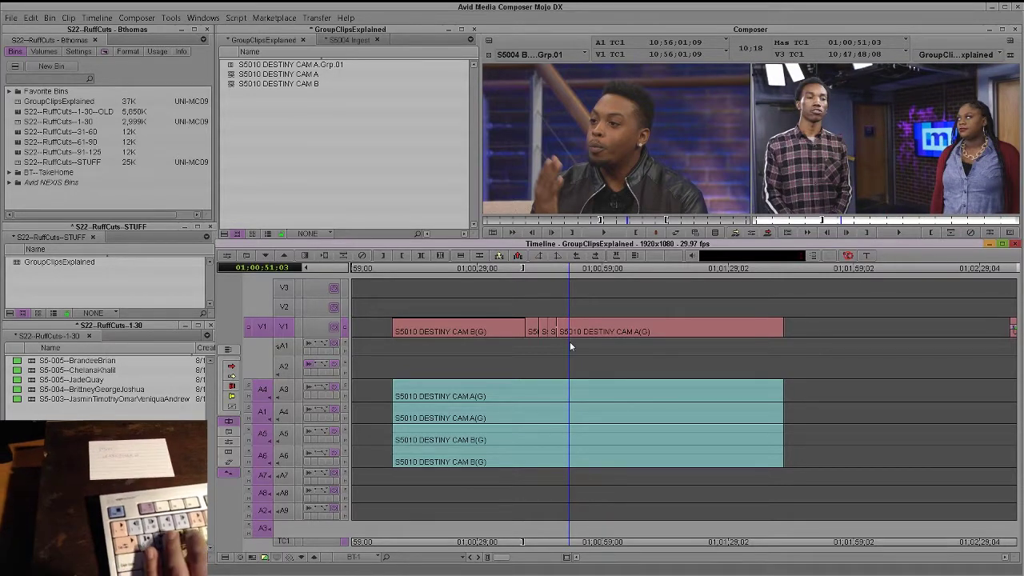
{"action": "left_click", "coordinate": [990, 232]}
- Switch the short V1 segment starting at 01:00:46:00 to CAM B
{"action": "left_click_drag", "start_coordinate": [584, 355], "coordinate": [551, 348]}
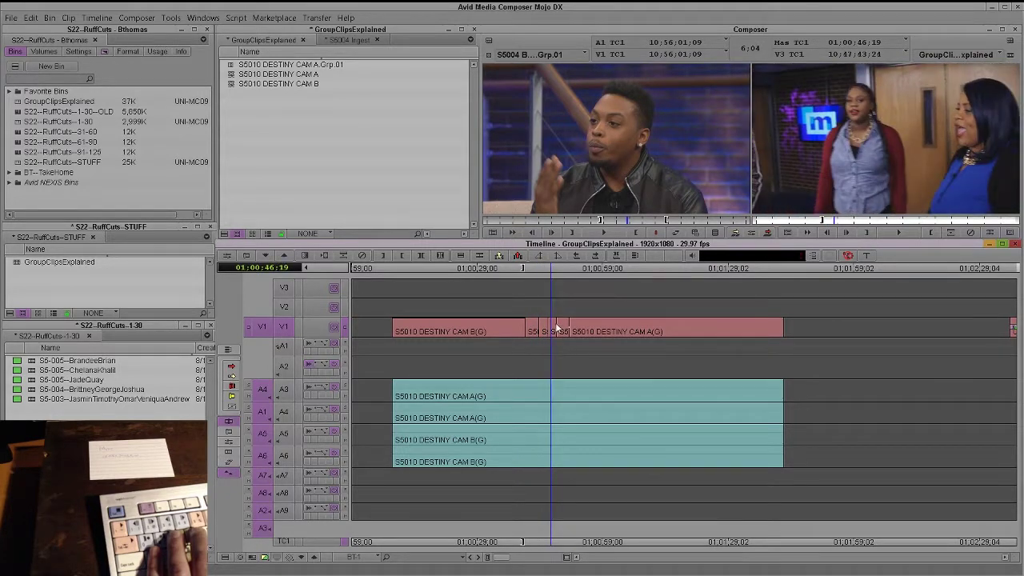
{"action": "left_click", "coordinate": [559, 329], "text": "ctrl"}
{"action": "left_click", "coordinate": [602, 342]}
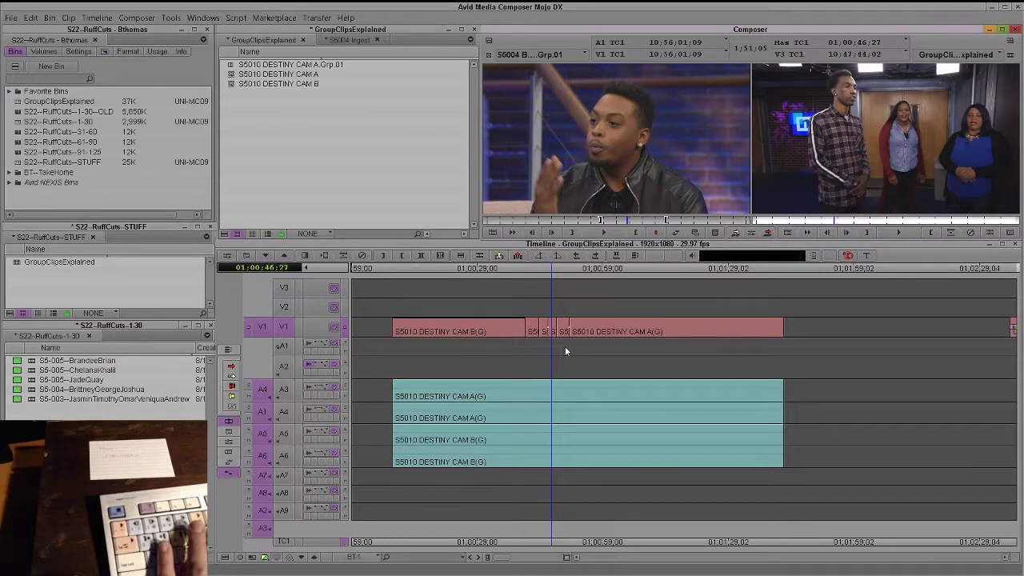
- Check the camera angle choices for the V1 segments at 01:00:49:28 and 01:01:02:27
{"action": "left_click", "coordinate": [564, 341]}
{"action": "left_click", "coordinate": [564, 335], "text": "ctrl"}
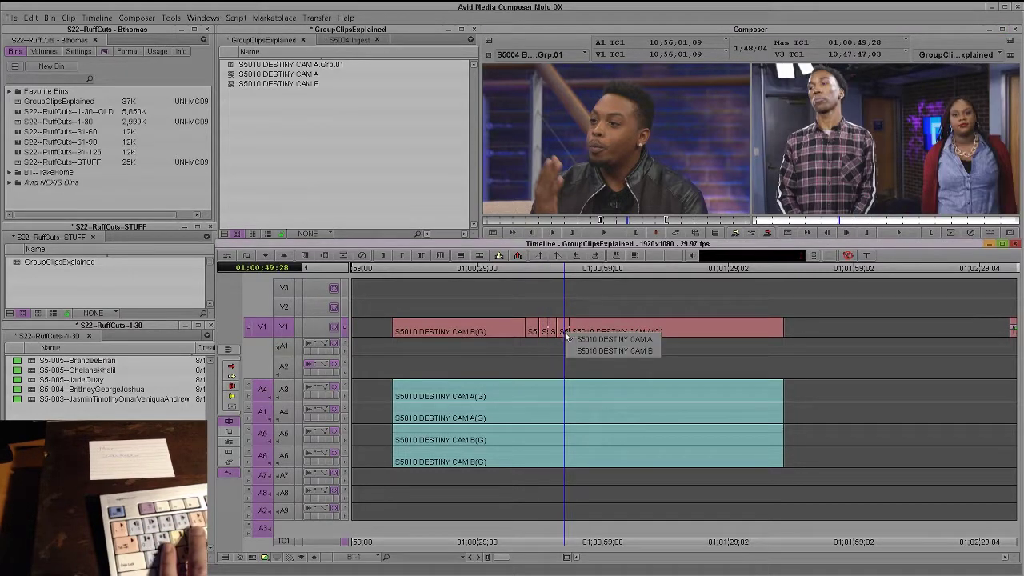
{"action": "left_click_drag", "start_coordinate": [568, 329], "coordinate": [599, 330]}
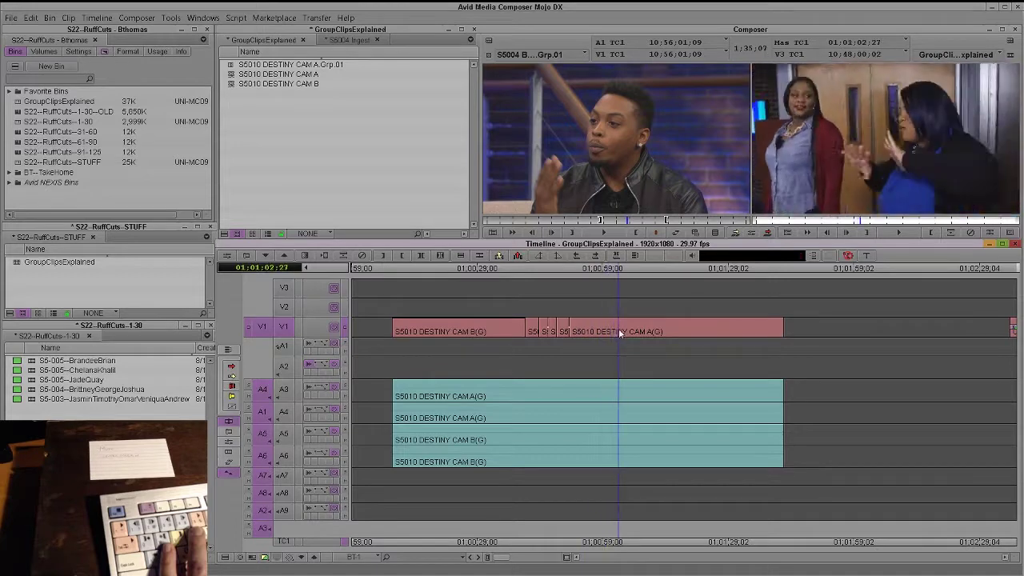
{"action": "left_click", "coordinate": [618, 330], "text": "ctrl"}
{"action": "left_click", "coordinate": [621, 343]}
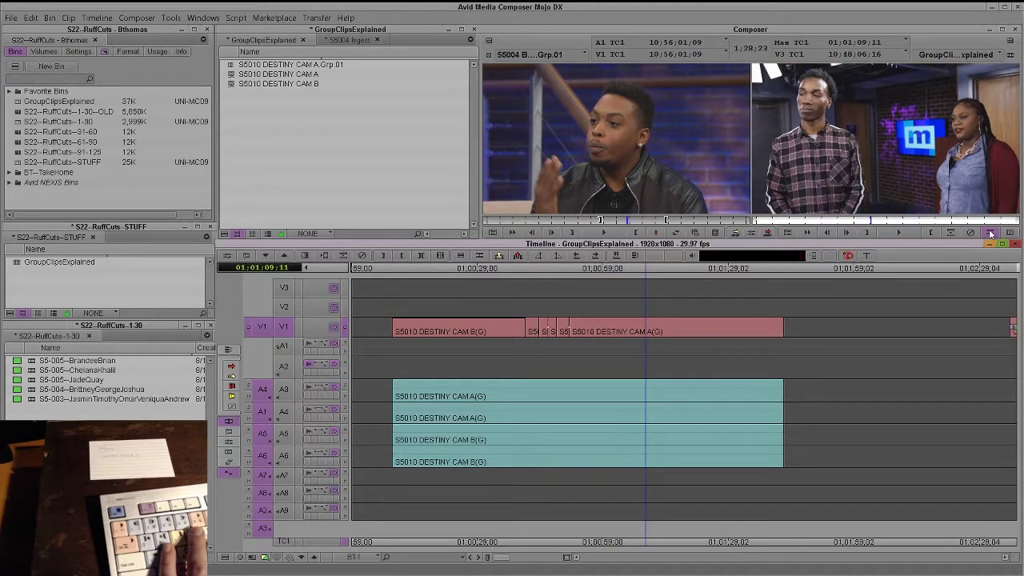
- Cut V1 at 01:01:09:11, switch the segment after the cut to CAM B, and review the edited angles
{"action": "left_click", "coordinate": [659, 331], "text": "ctrl"}
{"action": "left_click", "coordinate": [683, 352]}
{"action": "left_click_drag", "start_coordinate": [623, 353], "coordinate": [636, 353]}
{"action": "key", "text": "space"}
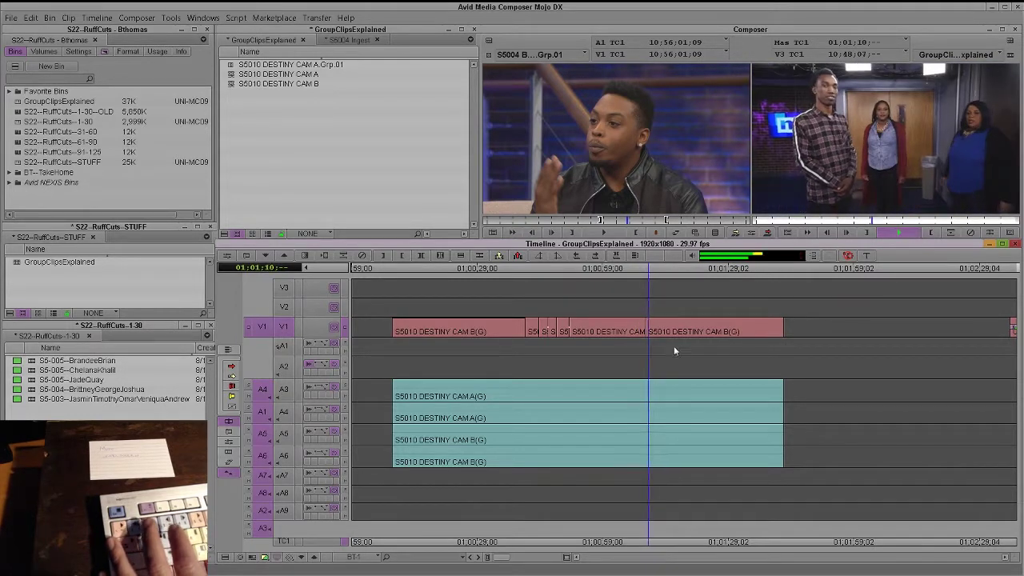
{"action": "left_click", "coordinate": [640, 354]}
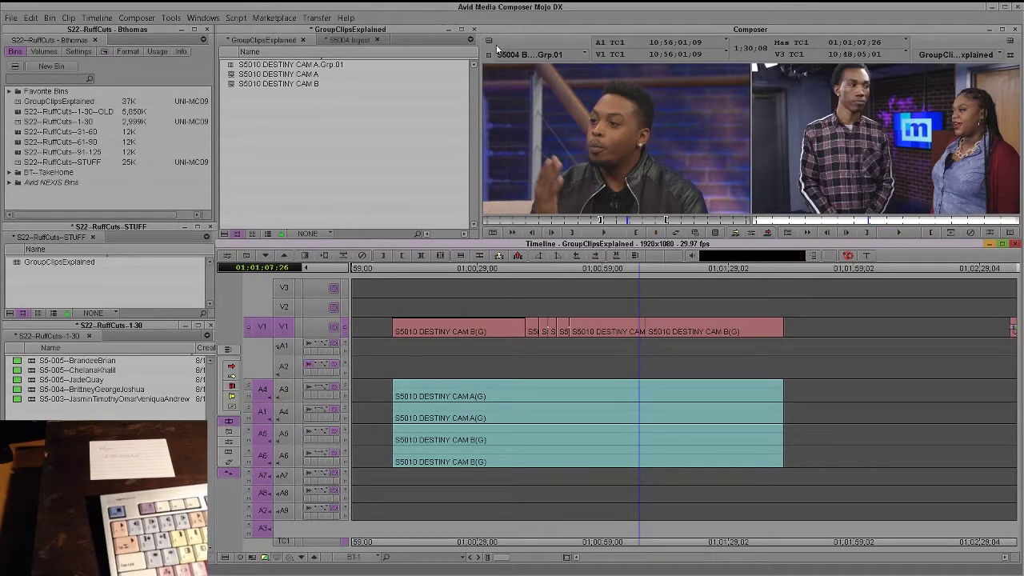
{"action": "left_click", "coordinate": [570, 117]}
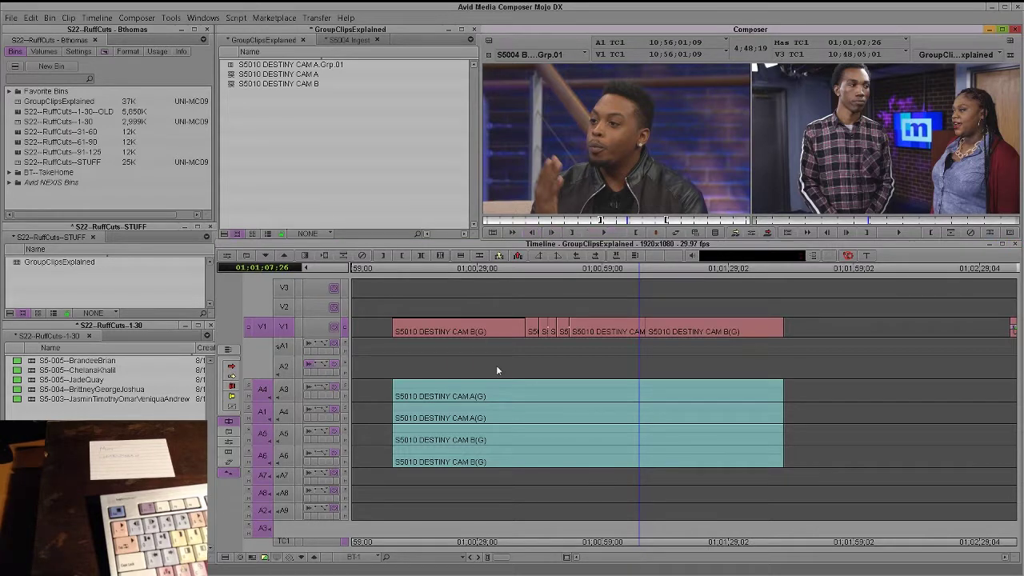
{"action": "left_click_drag", "start_coordinate": [495, 375], "coordinate": [549, 376]}
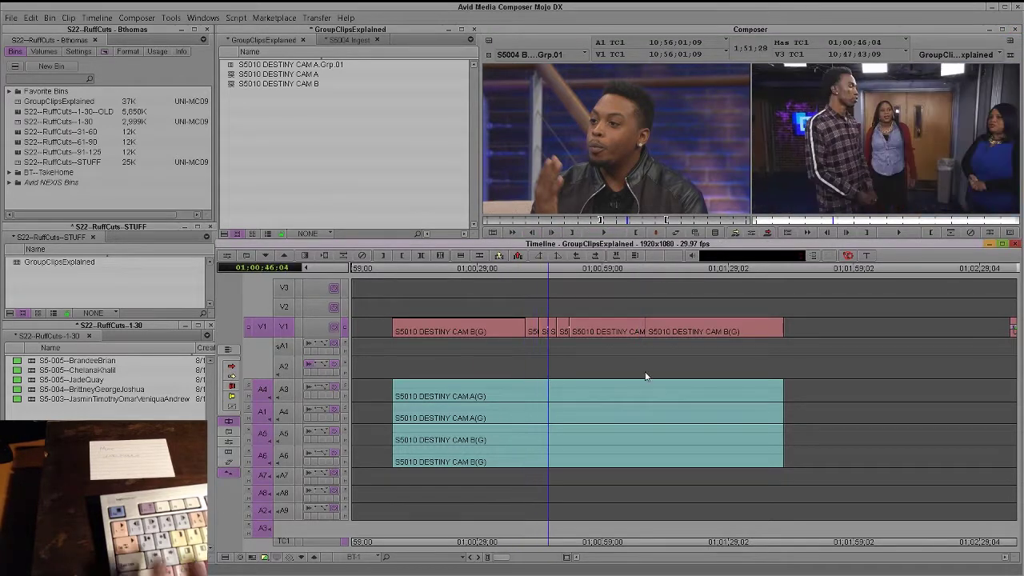
- Load the second group clip from the S5004 Ingest bin in the source monitor and mark a range in it
{"action": "left_click", "coordinate": [350, 40]}
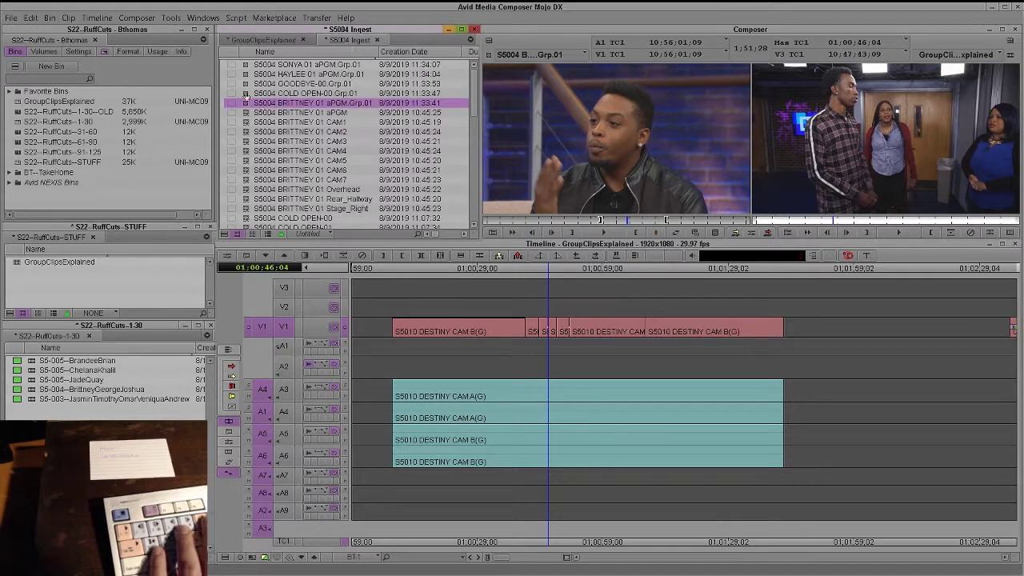
{"action": "double_click", "coordinate": [246, 76]}
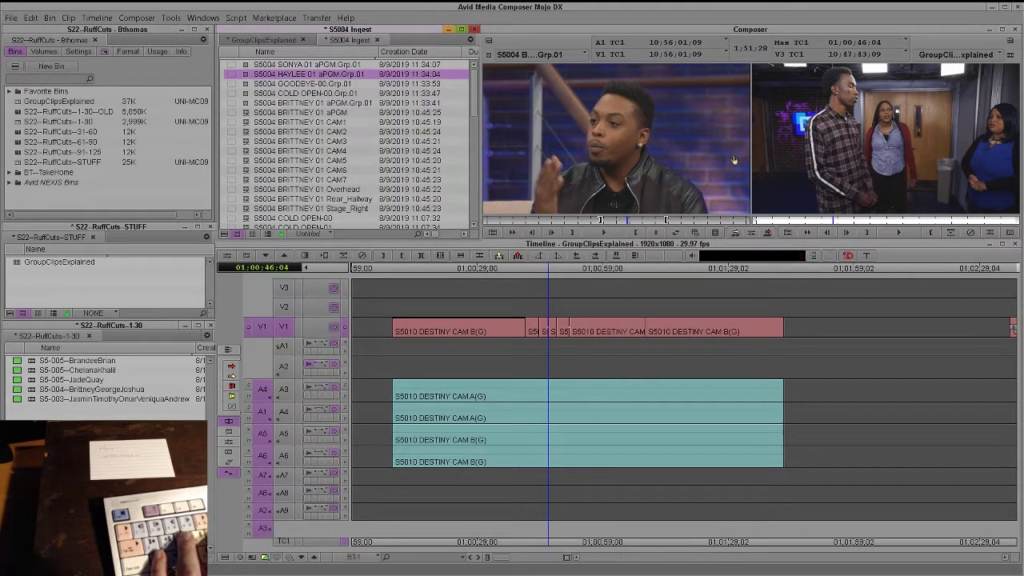
{"action": "left_click_drag", "start_coordinate": [690, 222], "coordinate": [704, 224]}
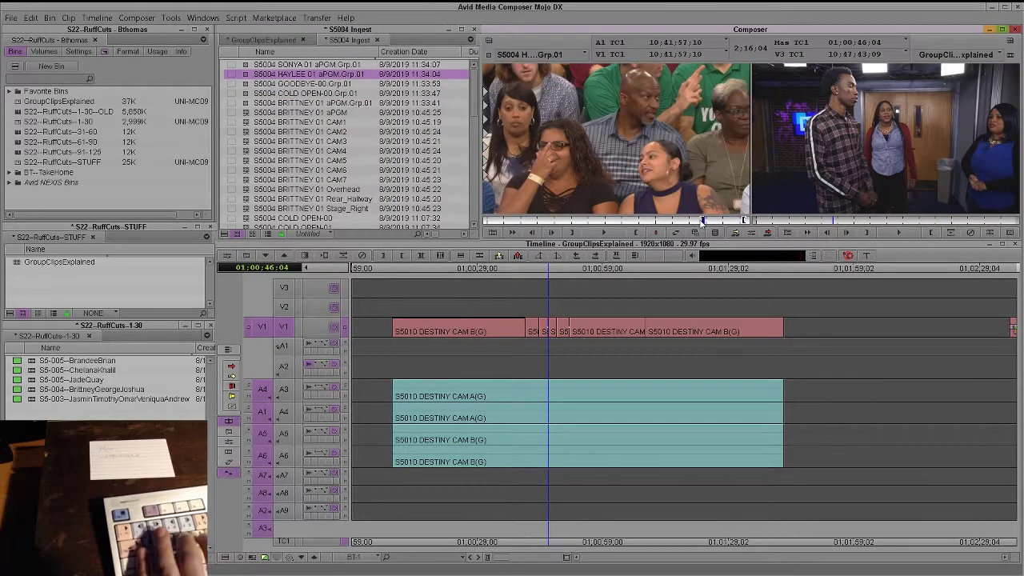
- Patch the source audio to A4 and A5 and overwrite the marked range into the sequence at 01:01:54:22
{"action": "left_click", "coordinate": [836, 339]}
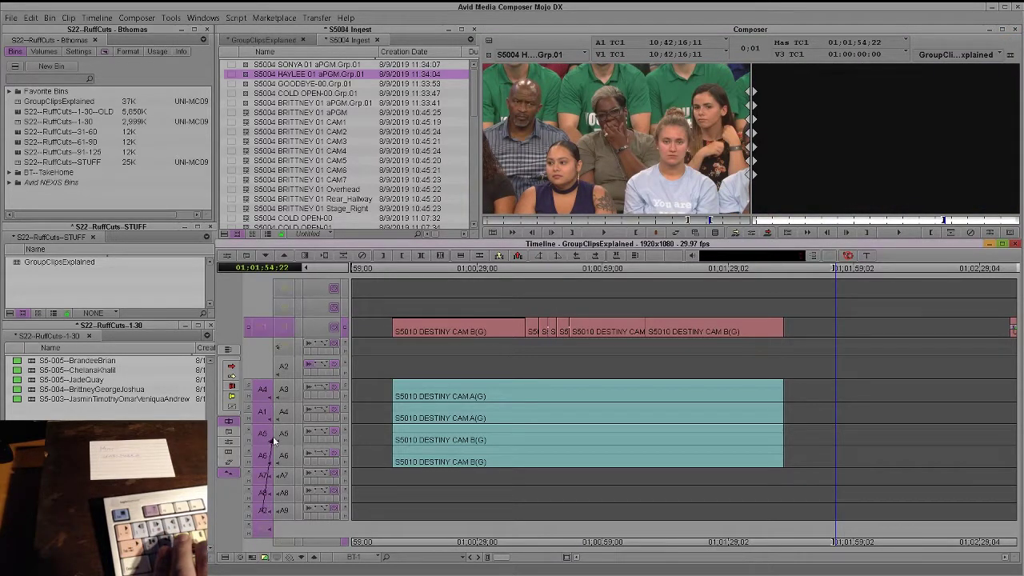
{"action": "key", "text": "b"}
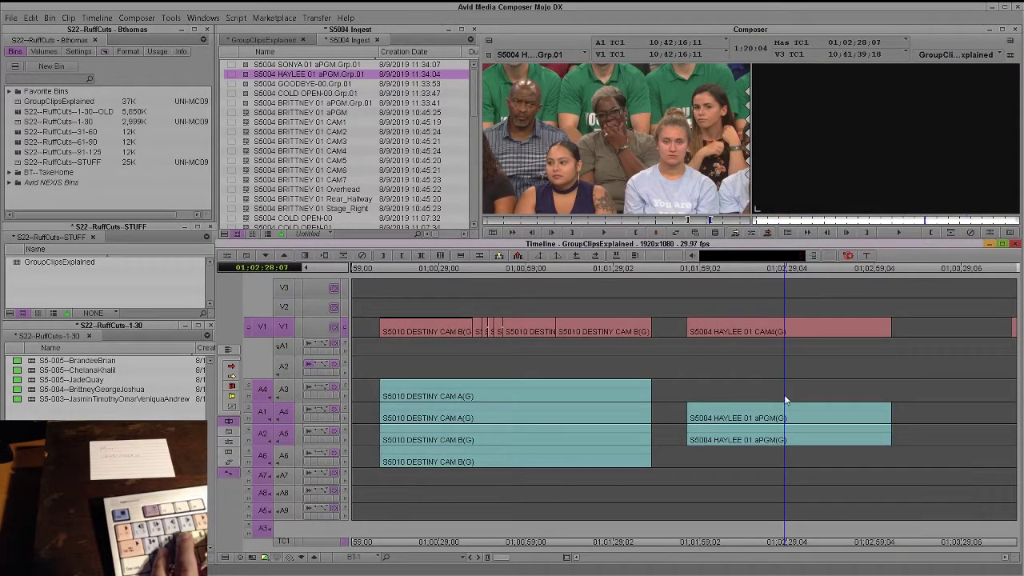
- Switch the source group clip to the aPGM angle with Audio Follow Video enabled, and disable that option again
{"action": "left_click", "coordinate": [494, 56]}
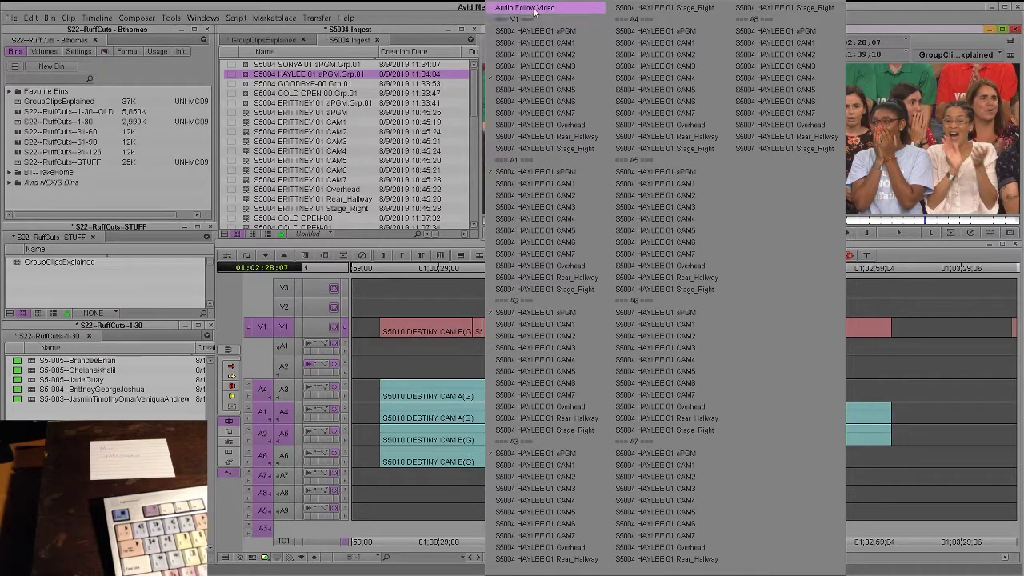
{"action": "left_click", "coordinate": [531, 9]}
{"action": "left_click", "coordinate": [491, 46]}
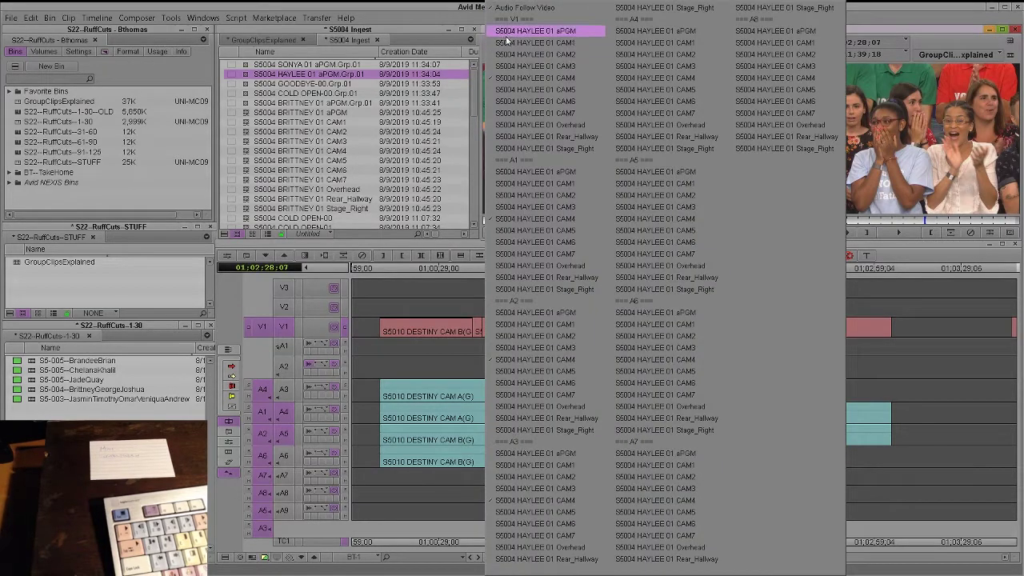
{"action": "left_click", "coordinate": [506, 75]}
{"action": "left_click", "coordinate": [490, 44]}
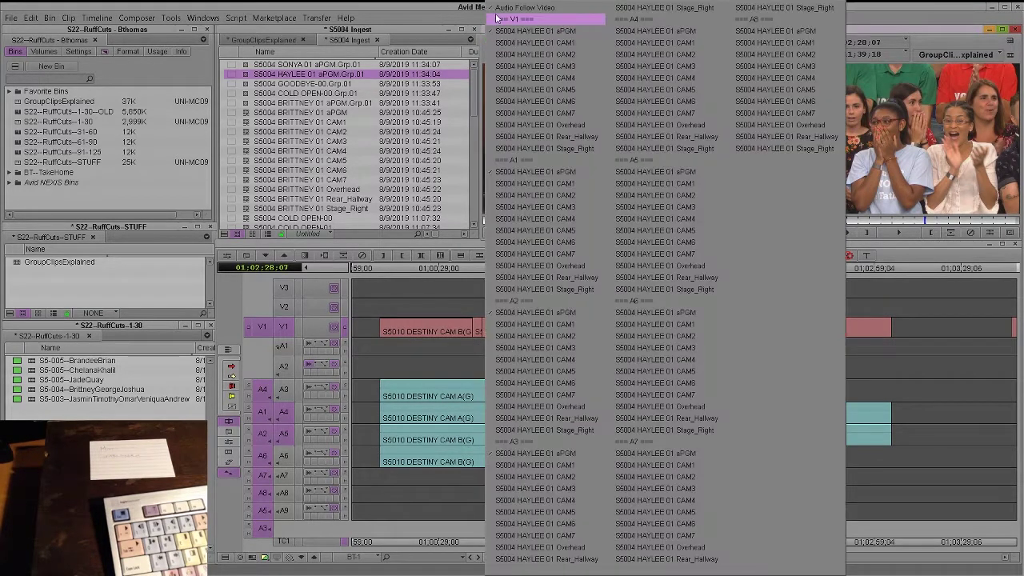
{"action": "left_click", "coordinate": [532, 8]}
- Turn on Audio Follow Video and switch the source group clip's picture and sound to CAM2
{"action": "left_click", "coordinate": [493, 46]}
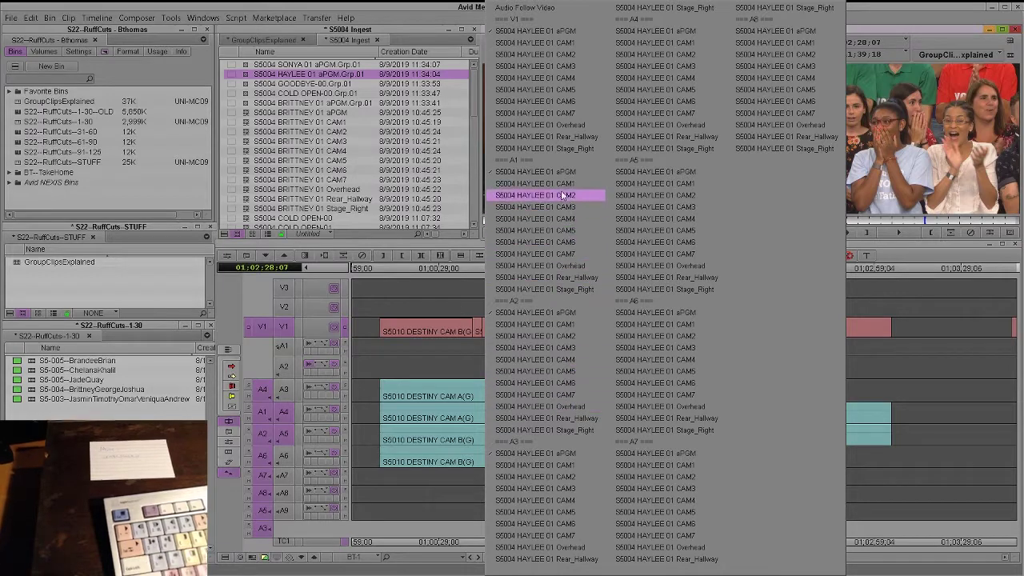
{"action": "left_click", "coordinate": [516, 13]}
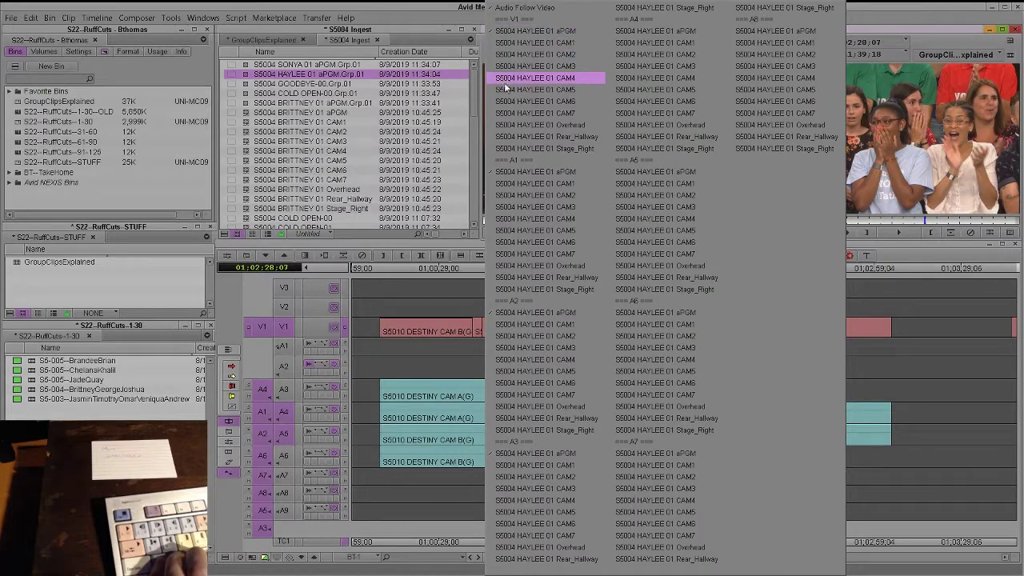
{"action": "left_click", "coordinate": [525, 56]}
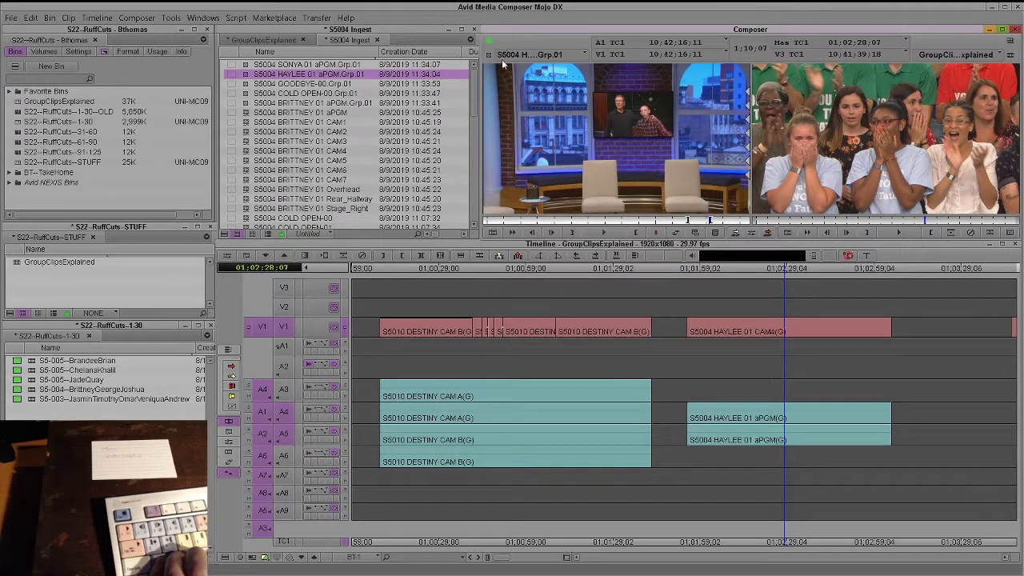
- Turn off Audio Follow Video and switch only the source group clip's V1 angle to aPGM, keeping CAM2 audio
{"action": "left_click", "coordinate": [496, 51]}
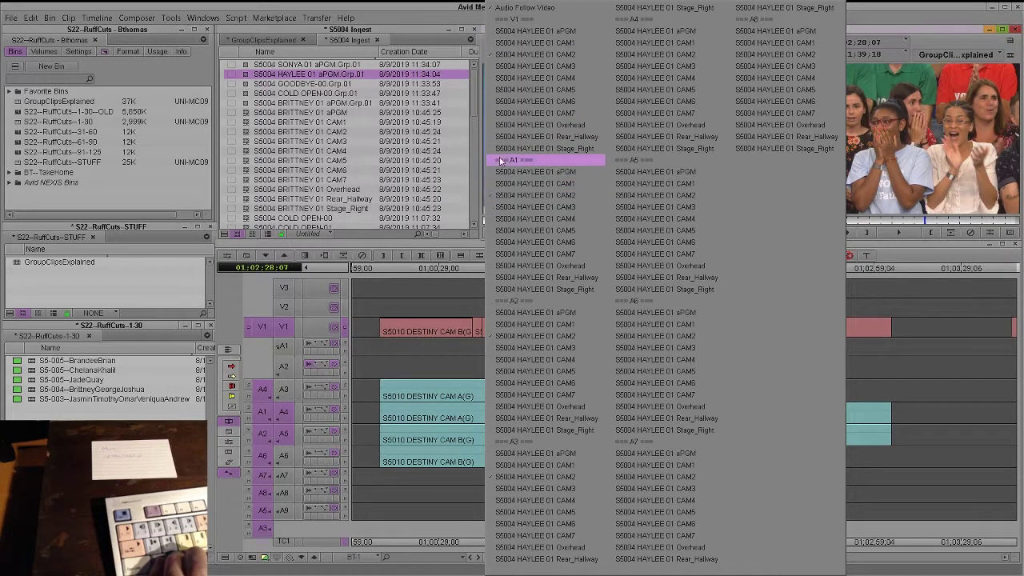
{"action": "left_click", "coordinate": [503, 9]}
{"action": "left_click", "coordinate": [490, 44]}
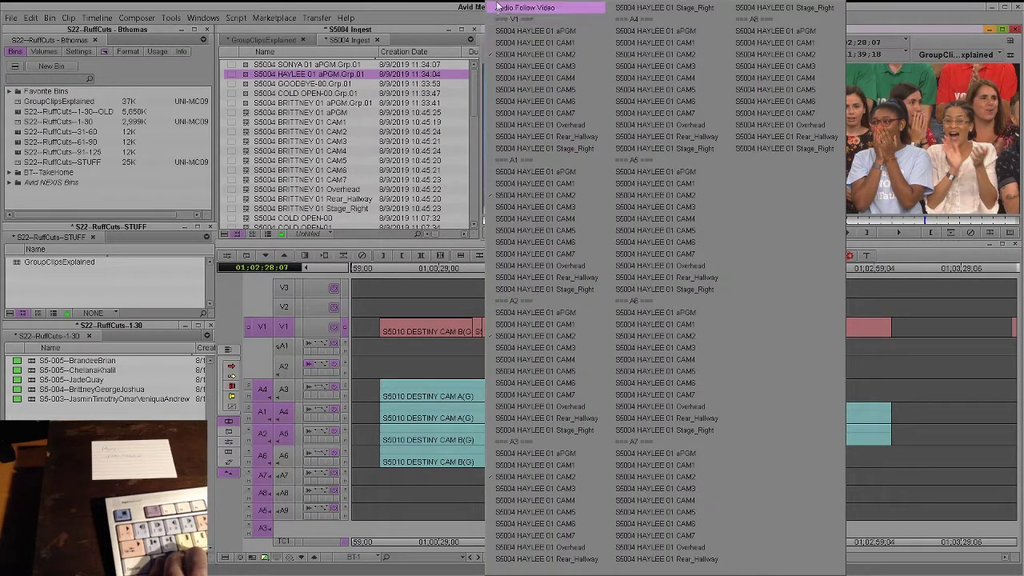
{"action": "left_click", "coordinate": [499, 8]}
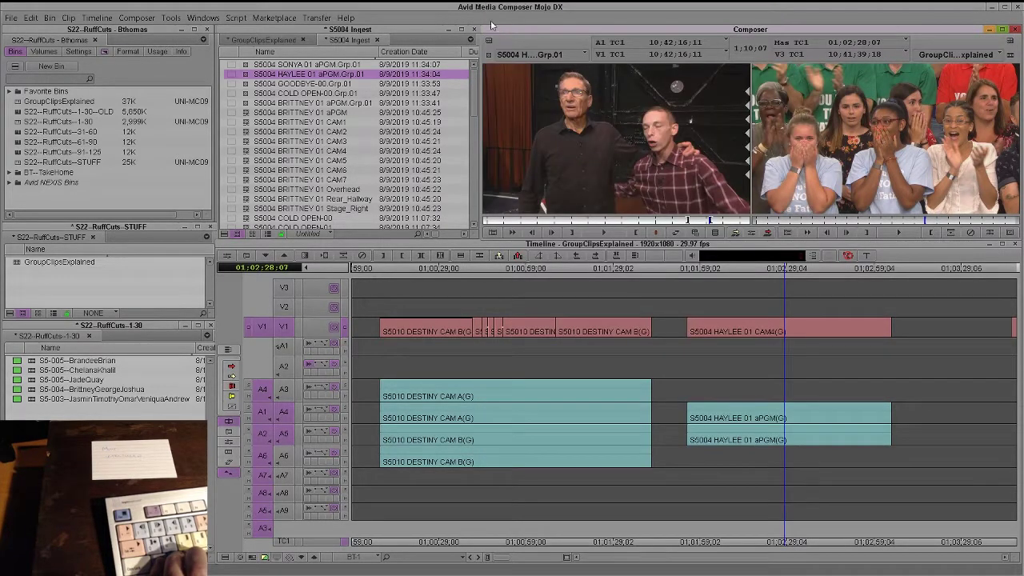
{"action": "left_click", "coordinate": [491, 41]}
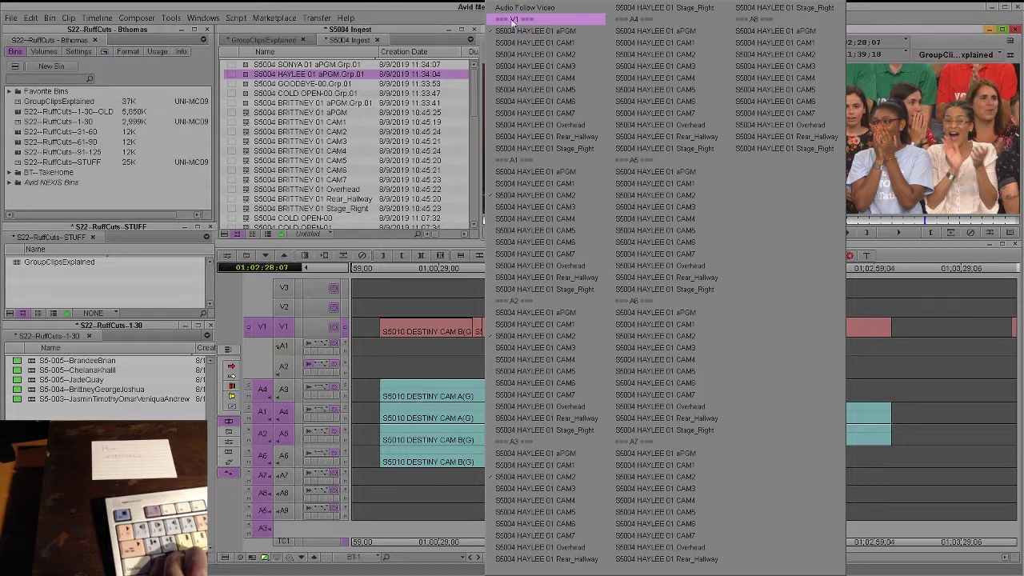
- Switch the source group clip's picture and all its audio tracks to the aPGM angle using Audio Follow Video
{"action": "left_click", "coordinate": [509, 30]}
{"action": "left_click", "coordinate": [494, 43]}
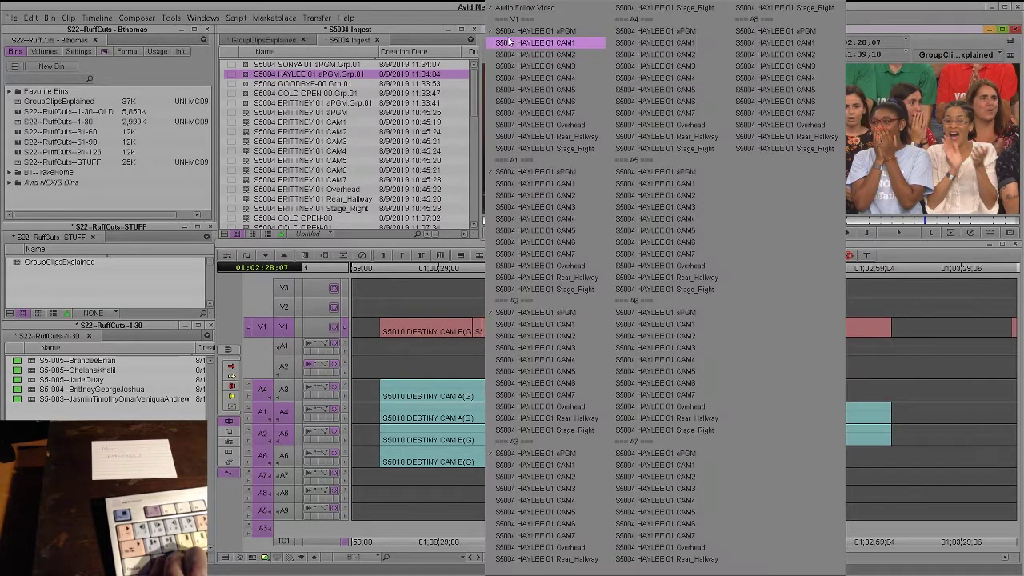
{"action": "left_click", "coordinate": [509, 34]}
{"action": "left_click", "coordinate": [490, 40]}
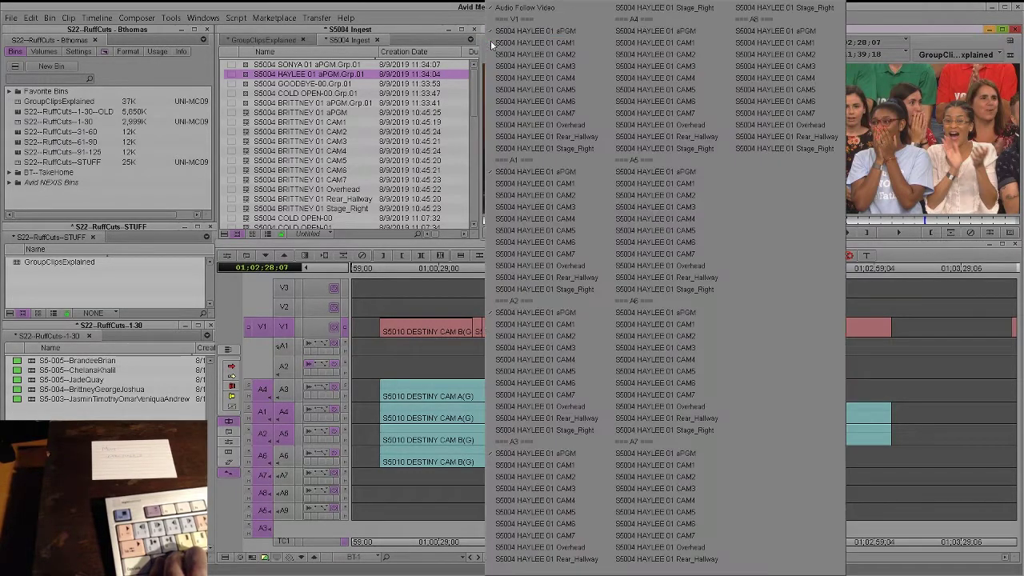
{"action": "left_click", "coordinate": [504, 8]}
{"action": "left_click", "coordinate": [707, 382]}
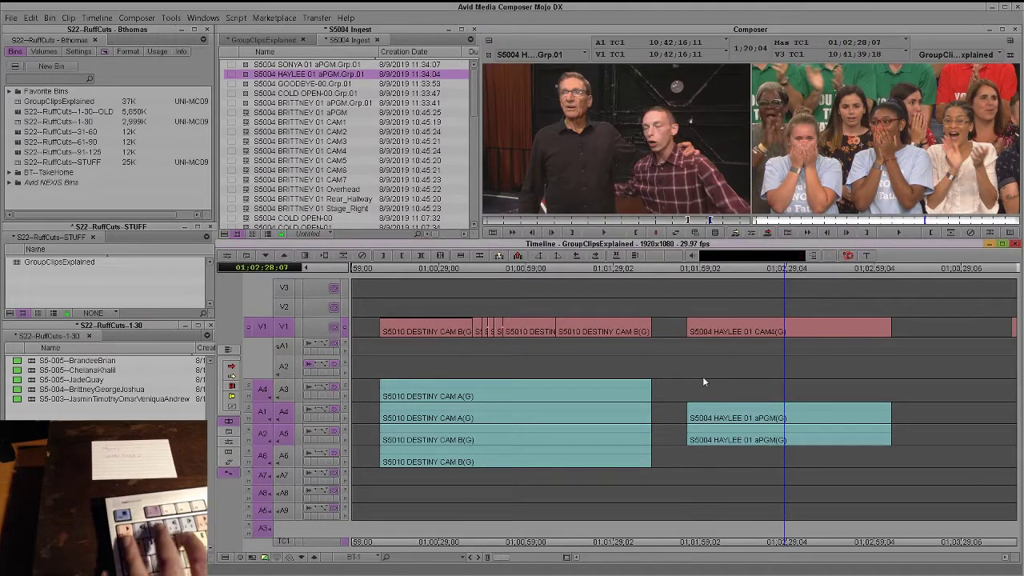
- Switch the HAYLEE group clip on V1 in the sequence to the aPGM angle
{"action": "left_click_drag", "start_coordinate": [744, 447], "coordinate": [784, 420]}
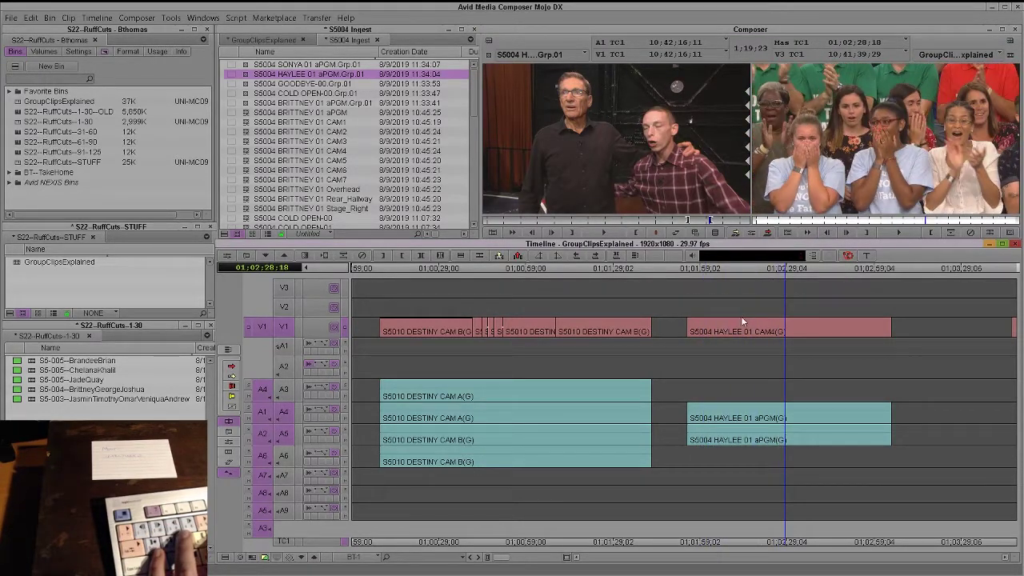
{"action": "left_click_drag", "start_coordinate": [699, 353], "coordinate": [711, 359]}
{"action": "right_click", "coordinate": [723, 329]}
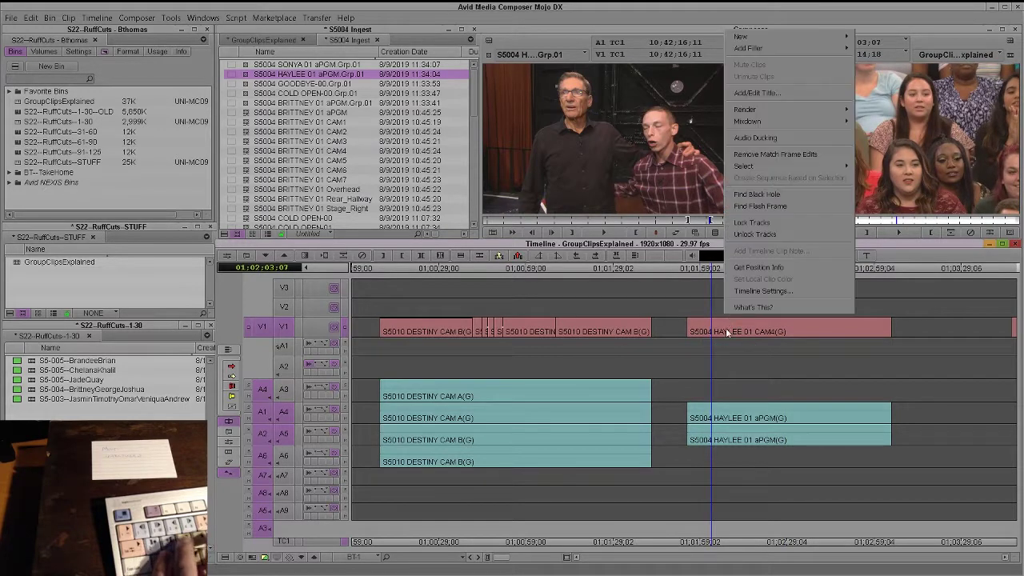
{"action": "left_click", "coordinate": [725, 328]}
{"action": "right_click", "coordinate": [729, 329], "text": "ctrl"}
{"action": "left_click", "coordinate": [752, 337]}
{"action": "key", "text": "space"}
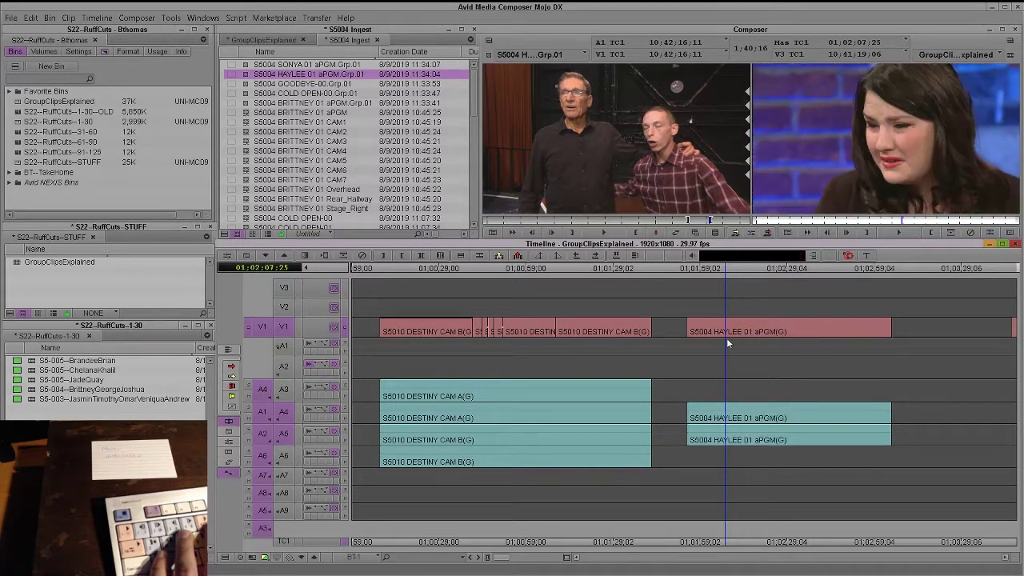
- Add an edit to the HAYLEE clip on V1 only at 01:02:23:24, leaving its audio on A4 and A5 uncut
{"action": "left_click_drag", "start_coordinate": [736, 339], "coordinate": [774, 336]}
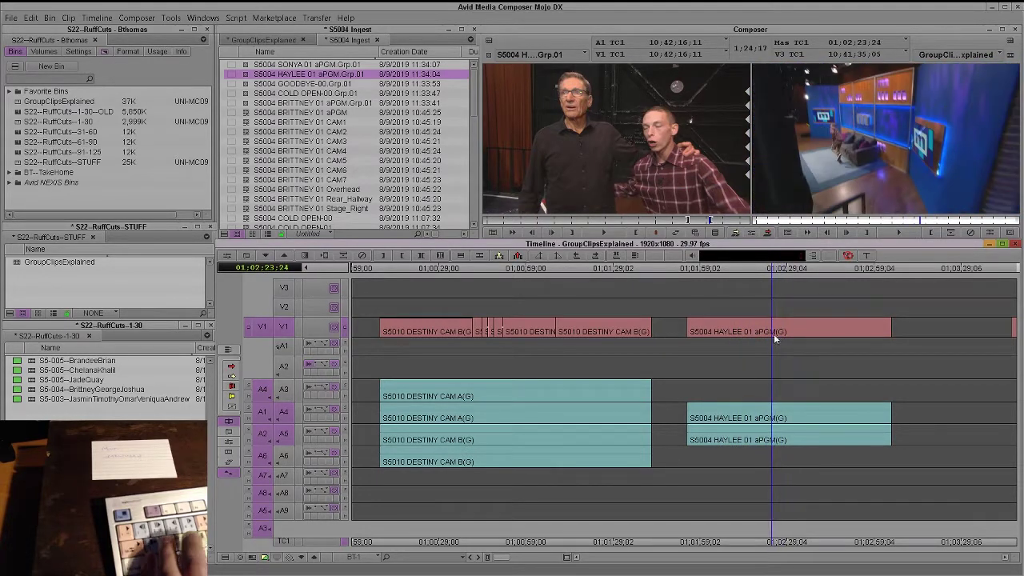
{"action": "left_click", "coordinate": [989, 233]}
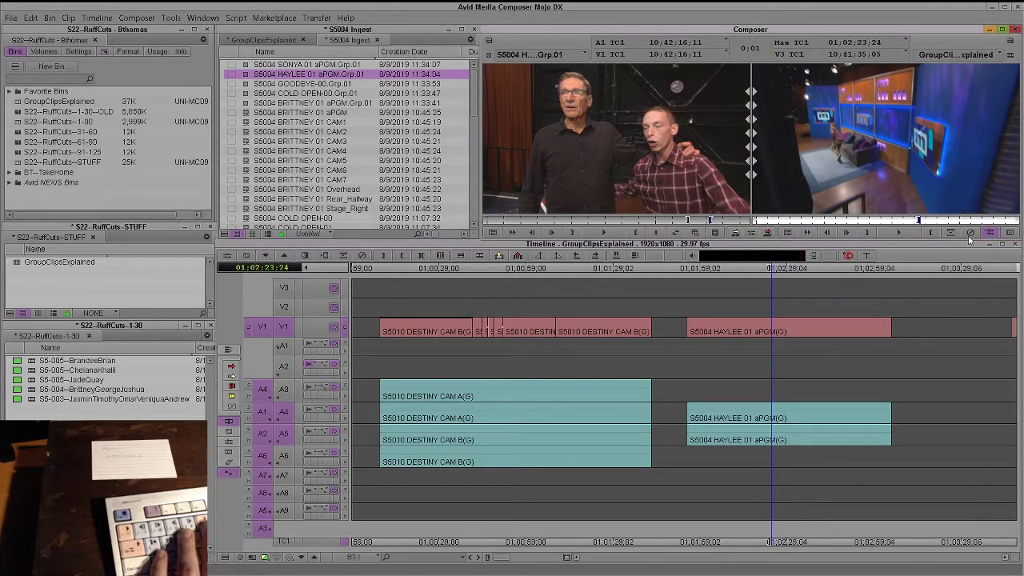
{"action": "right_click", "coordinate": [805, 327]}
{"action": "left_click", "coordinate": [800, 320]}
{"action": "key", "text": "ctrl+z"}
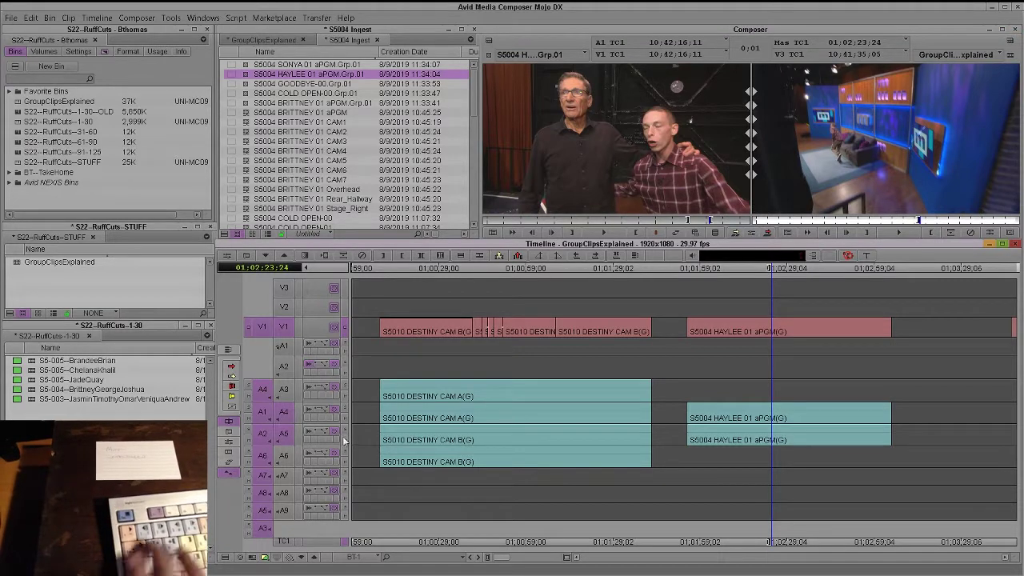
{"action": "left_click", "coordinate": [286, 434]}
{"action": "left_click", "coordinate": [288, 415]}
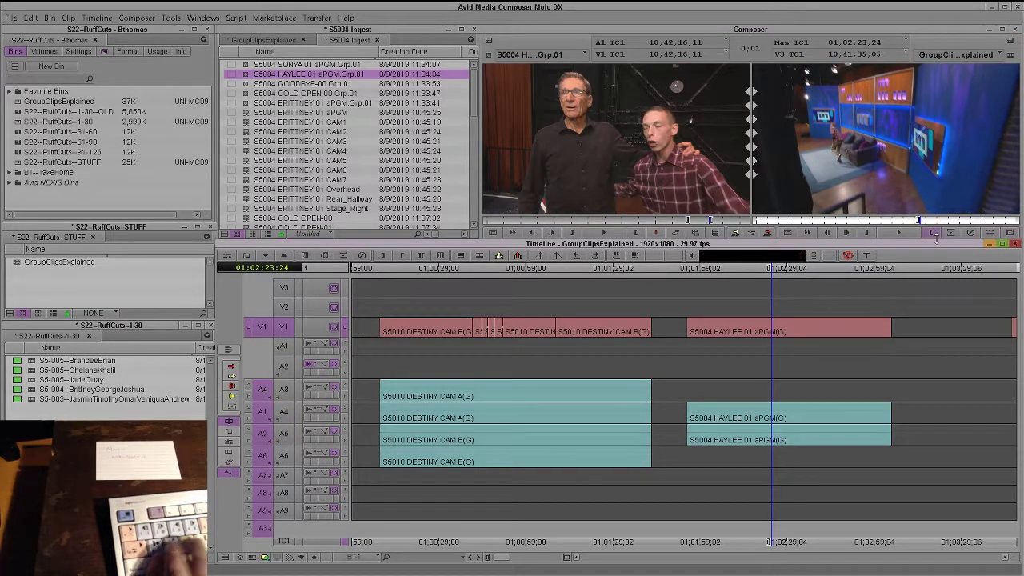
{"action": "left_click", "coordinate": [990, 233]}
- Try the CAM2 angle on the HAYLEE V1 segment after the cut, and settle on CAM7
{"action": "left_click", "coordinate": [783, 332]}
{"action": "left_click", "coordinate": [786, 334], "text": "ctrl"}
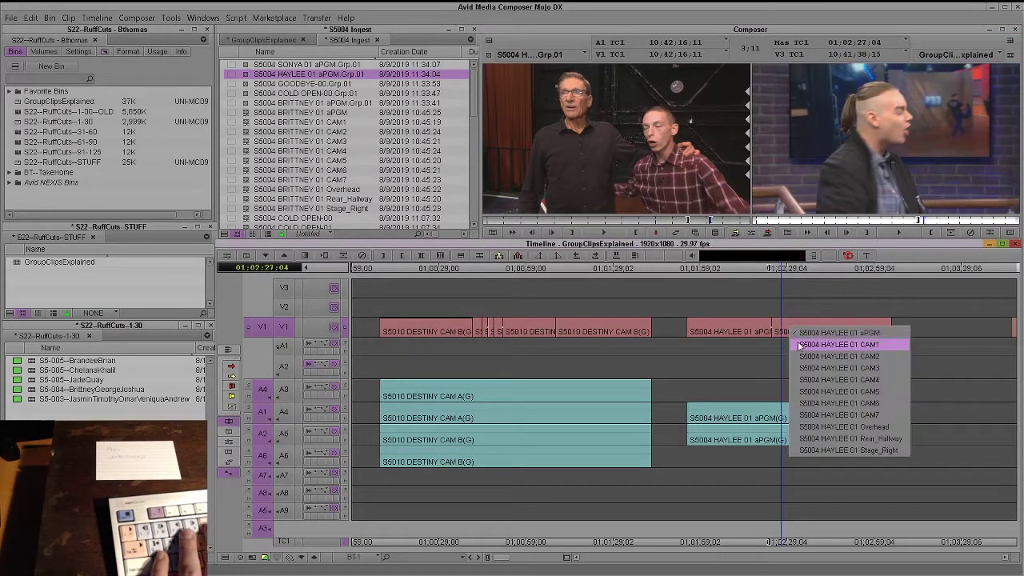
{"action": "left_click", "coordinate": [808, 354]}
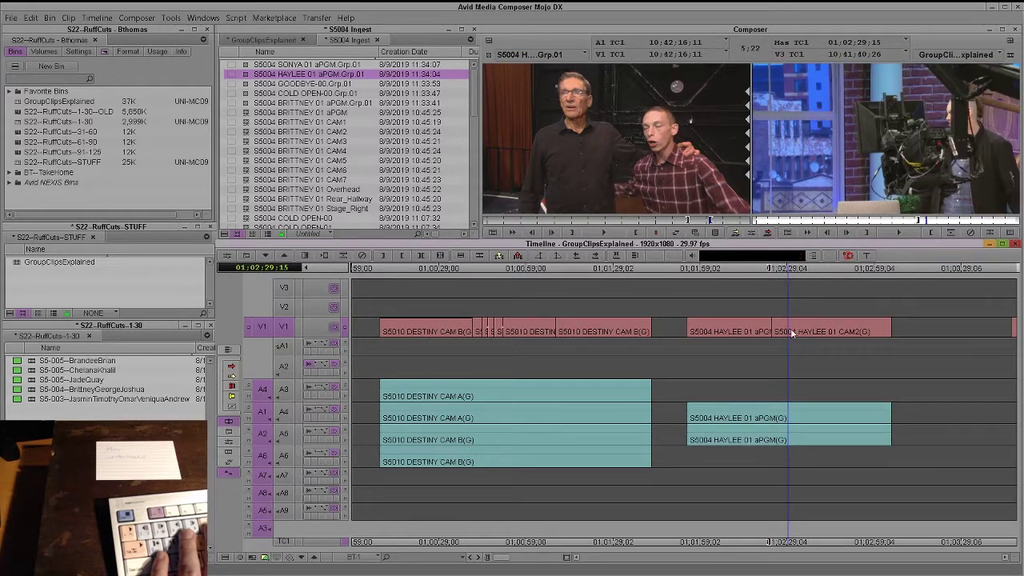
{"action": "left_click", "coordinate": [792, 334], "text": "ctrl"}
{"action": "left_click", "coordinate": [819, 421]}
- Cut the HAYLEE CAM7 segment on V1 at 01:02:30:02 and set the final part to CAM6 after trying CAM5
{"action": "left_click", "coordinate": [774, 369]}
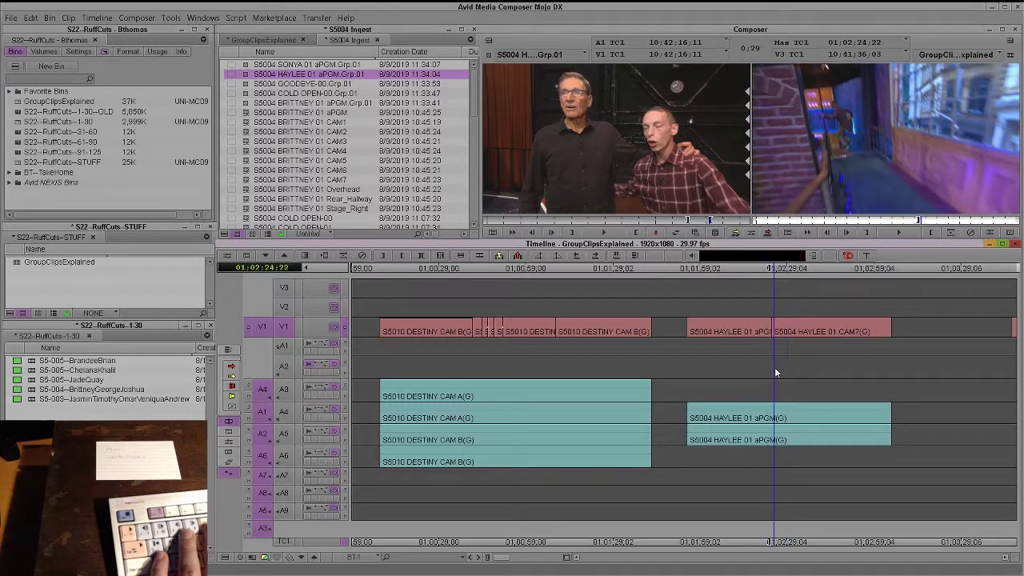
{"action": "left_click", "coordinate": [790, 368]}
{"action": "left_click", "coordinate": [806, 332], "text": "ctrl"}
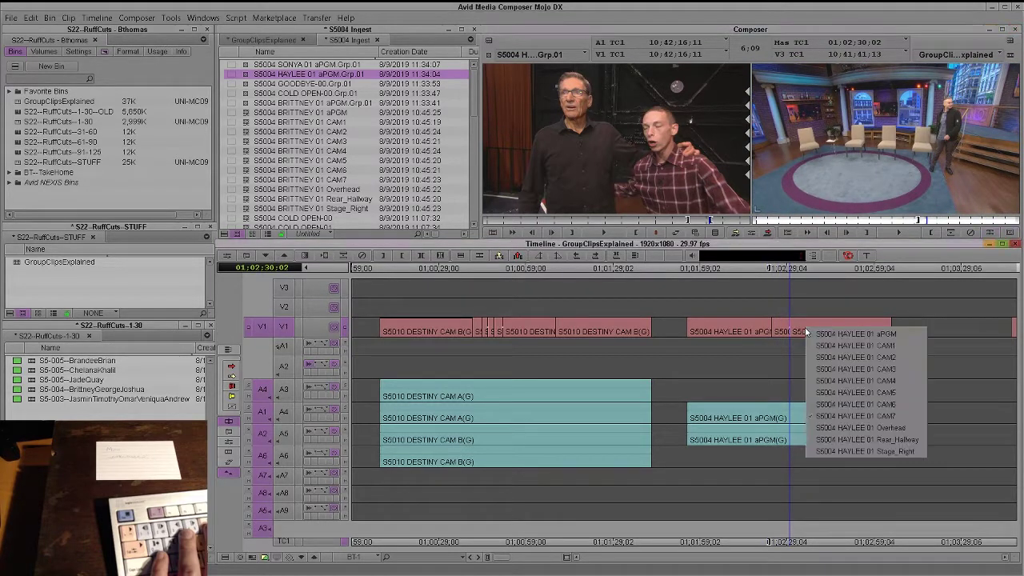
{"action": "left_click", "coordinate": [854, 392]}
{"action": "left_click_drag", "start_coordinate": [799, 344], "coordinate": [817, 344]}
{"action": "left_click", "coordinate": [818, 344], "text": "ctrl"}
{"action": "left_click", "coordinate": [852, 402]}
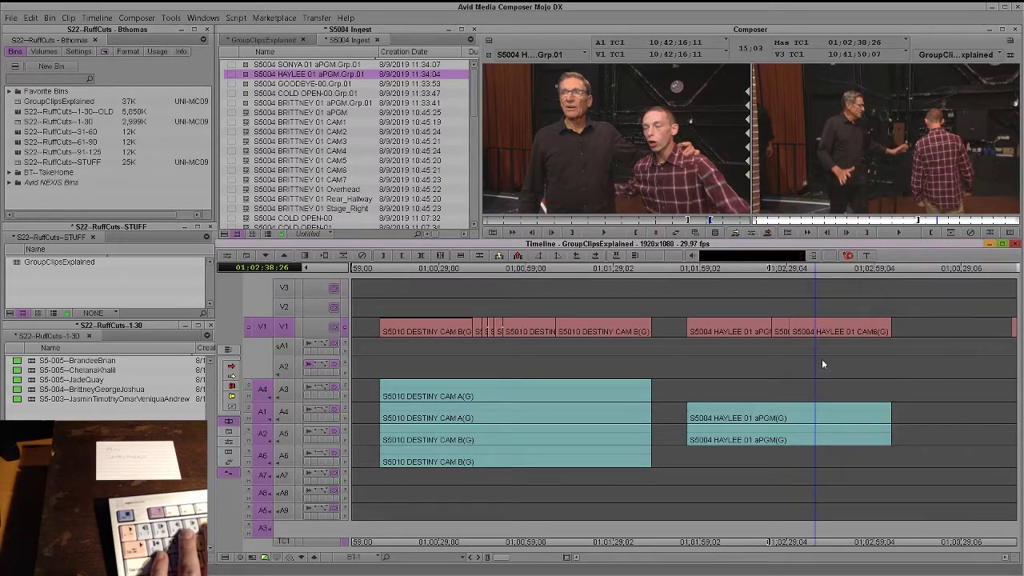
- Review the HAYLEE angle cuts and the earlier DESTINY section by scrubbing through the sequence
{"action": "left_click", "coordinate": [816, 339]}
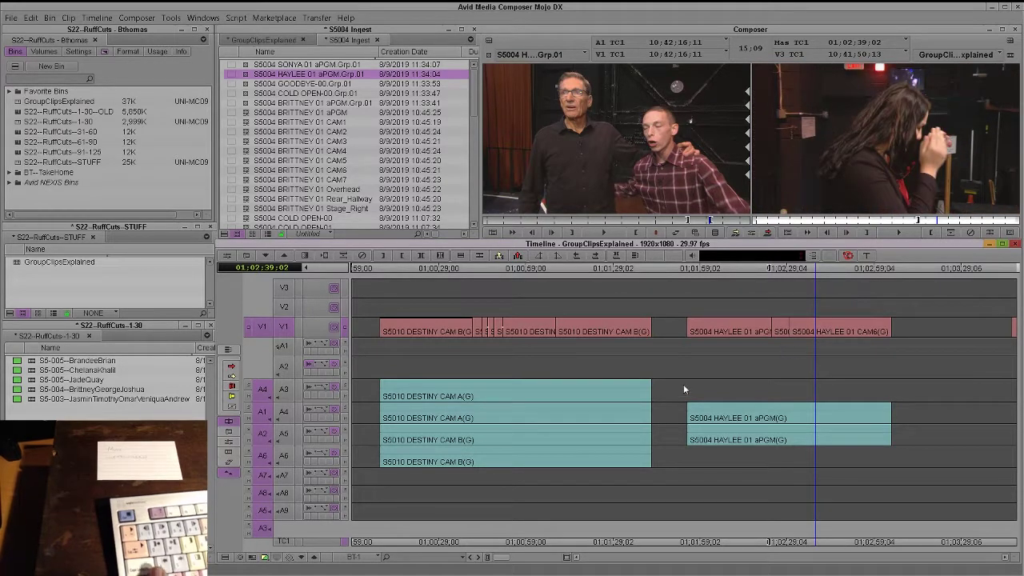
{"action": "left_click_drag", "start_coordinate": [736, 377], "coordinate": [810, 346]}
{"action": "key", "text": "e"}
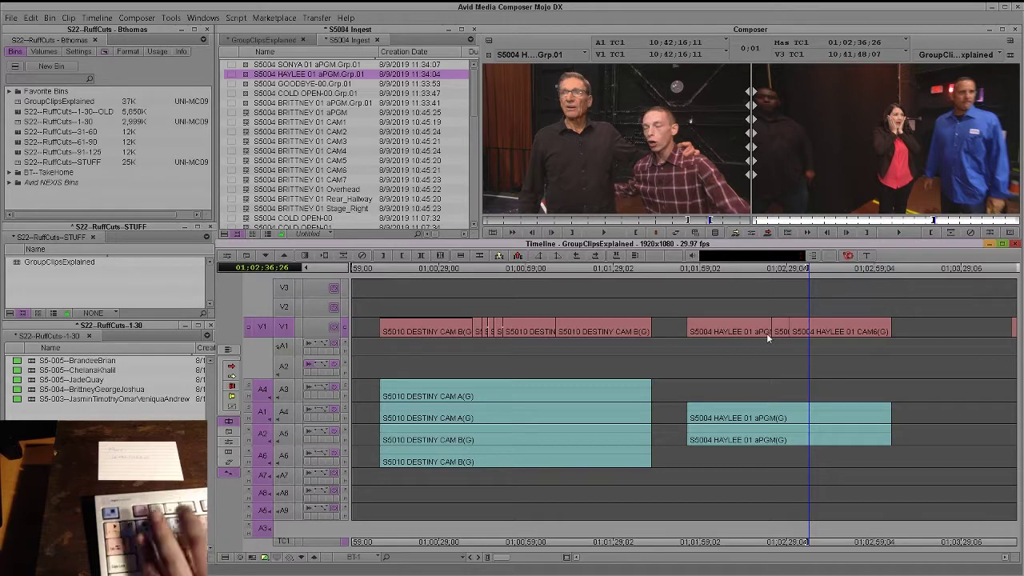
{"action": "left_click", "coordinate": [752, 347]}
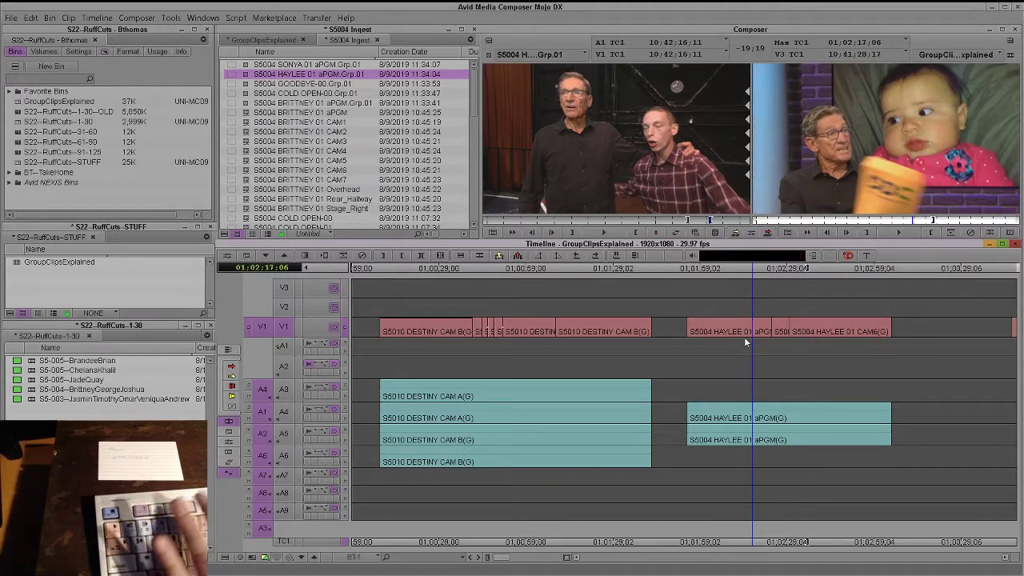
{"action": "left_click_drag", "start_coordinate": [788, 358], "coordinate": [817, 367]}
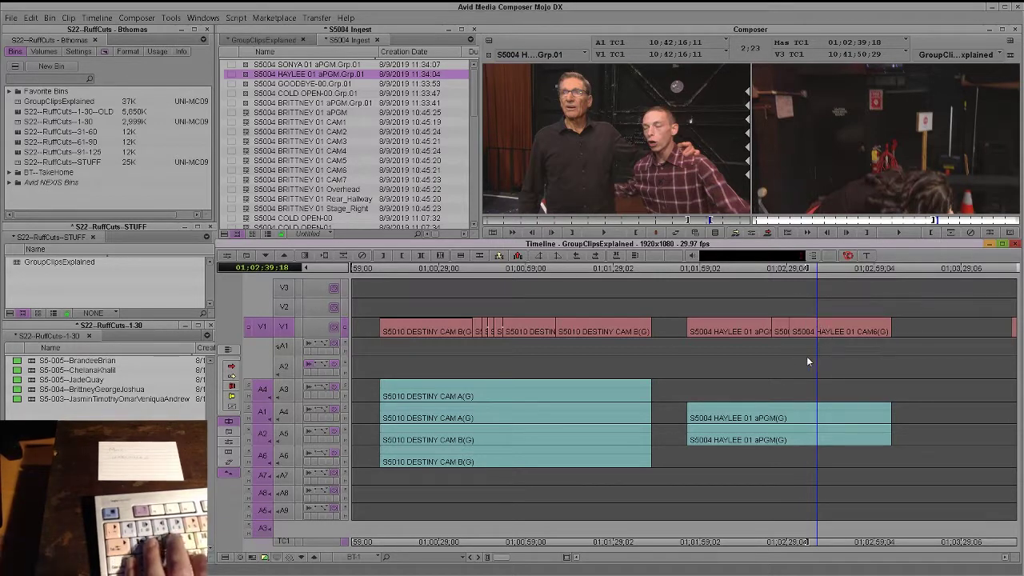
{"action": "left_click_drag", "start_coordinate": [821, 362], "coordinate": [826, 359]}
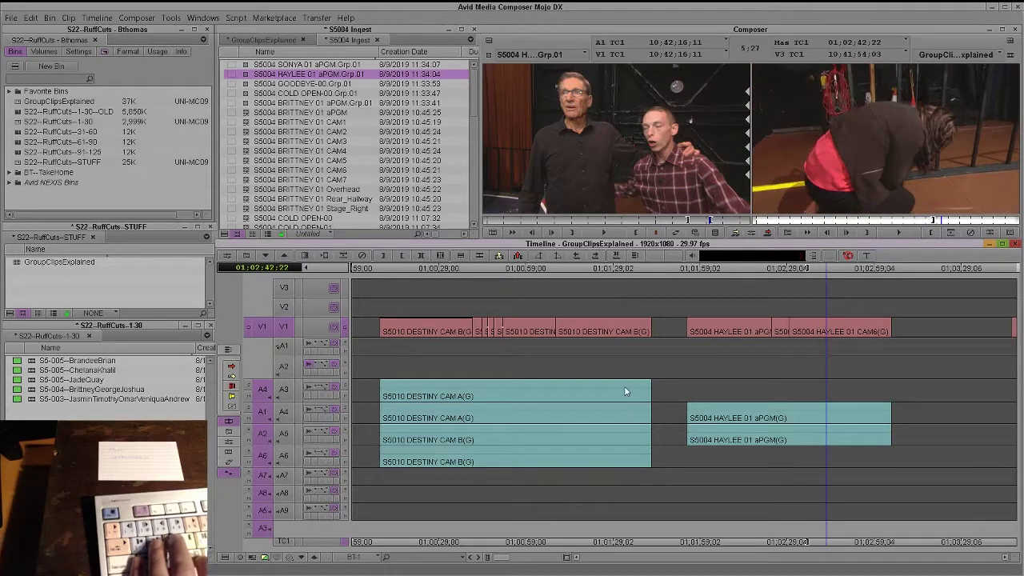
{"action": "left_click", "coordinate": [610, 388]}
{"action": "left_click", "coordinate": [582, 391]}
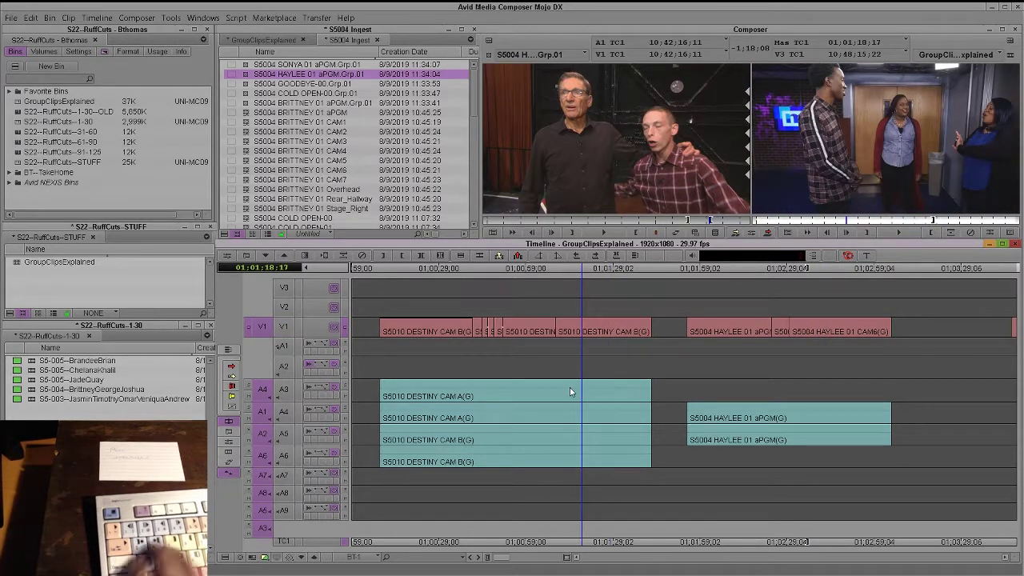
{"action": "left_click", "coordinate": [448, 397]}
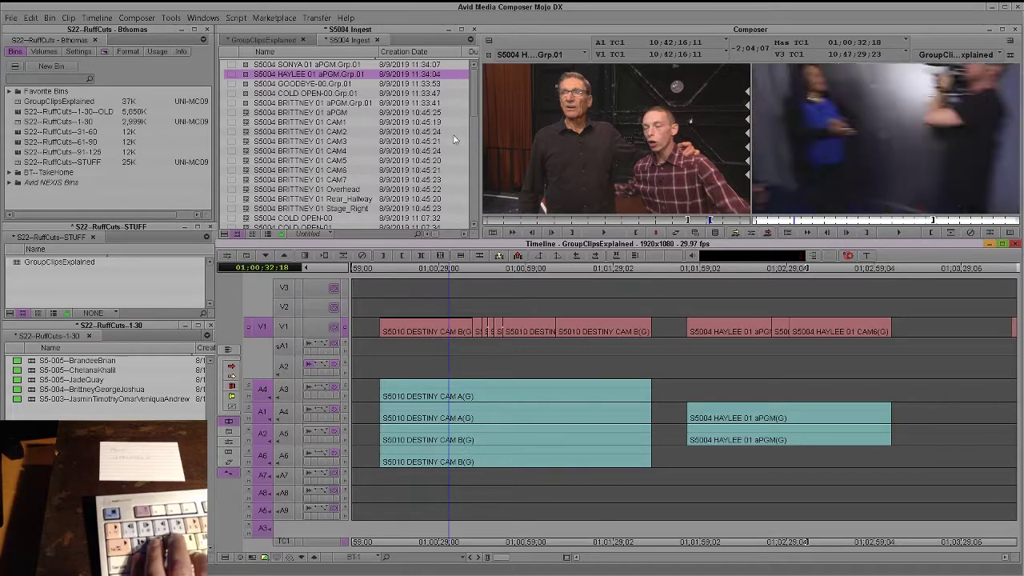
- Load the ungrouped S5010 DESTINY CAM A clip and overwrite it onto V1, A4 and A5 at 01:03:20:19
{"action": "left_click_drag", "start_coordinate": [475, 109], "coordinate": [457, 92]}
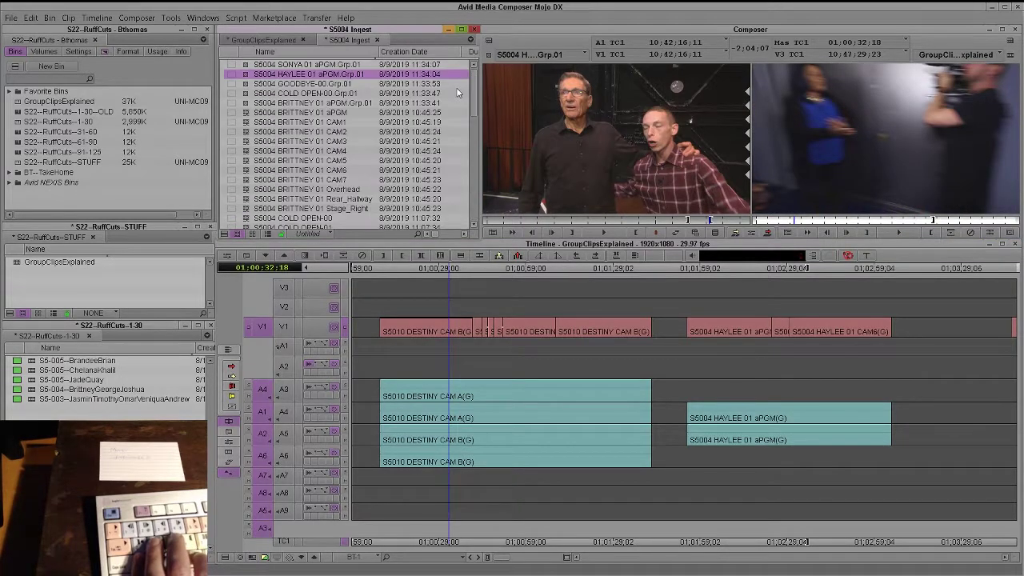
{"action": "scroll", "coordinate": [344, 144], "scroll_direction": "down", "scroll_amount": 5}
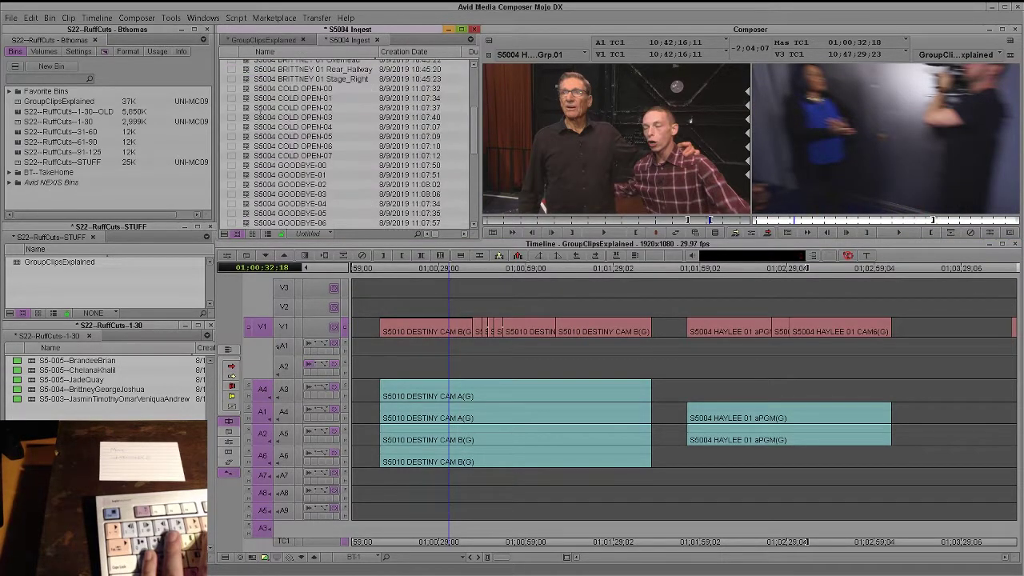
{"action": "left_click", "coordinate": [261, 40]}
{"action": "double_click", "coordinate": [227, 75]}
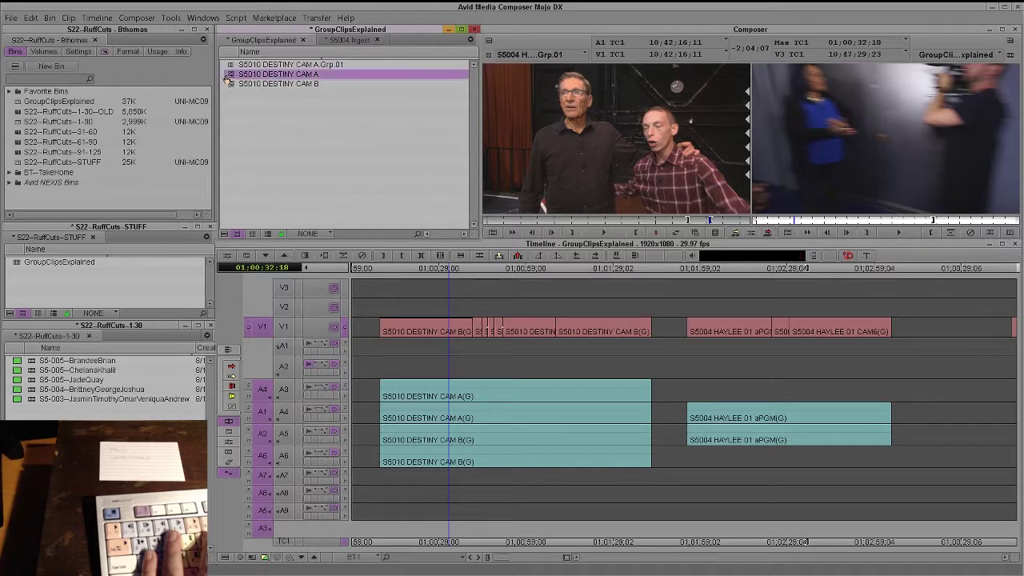
{"action": "left_click", "coordinate": [937, 316]}
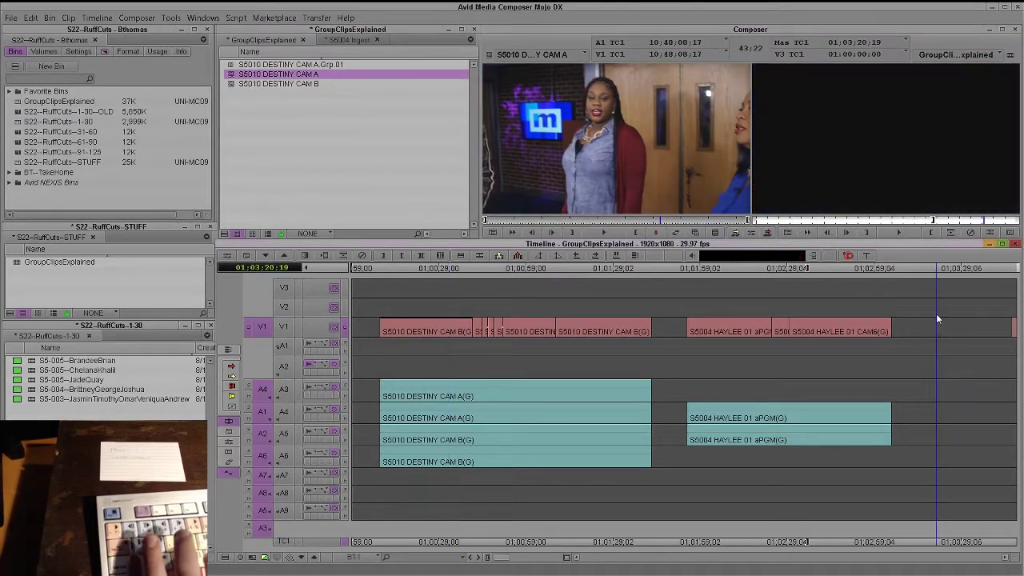
{"action": "key", "text": "e"}
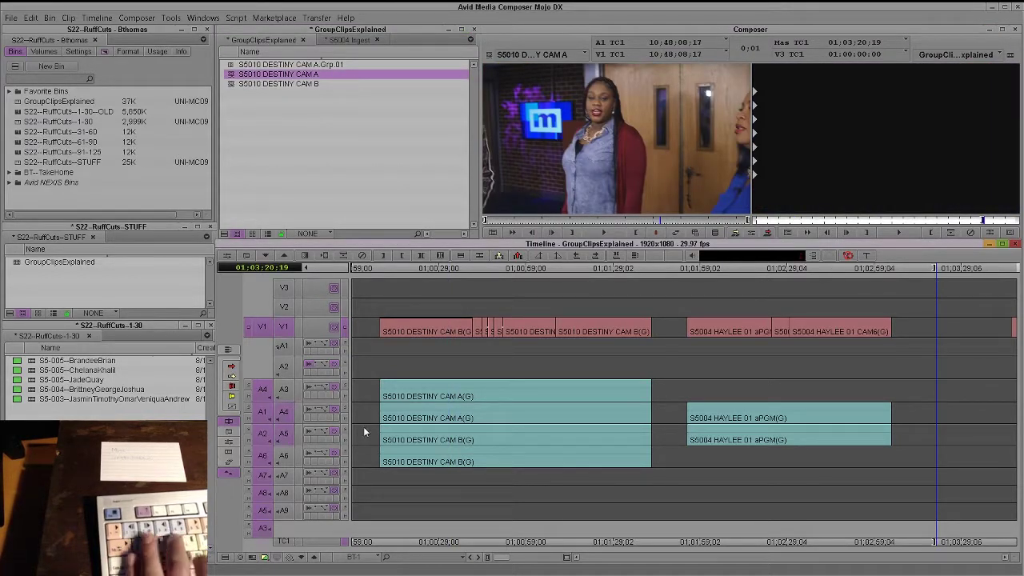
{"action": "key", "text": "b"}
{"action": "left_click", "coordinate": [843, 410]}
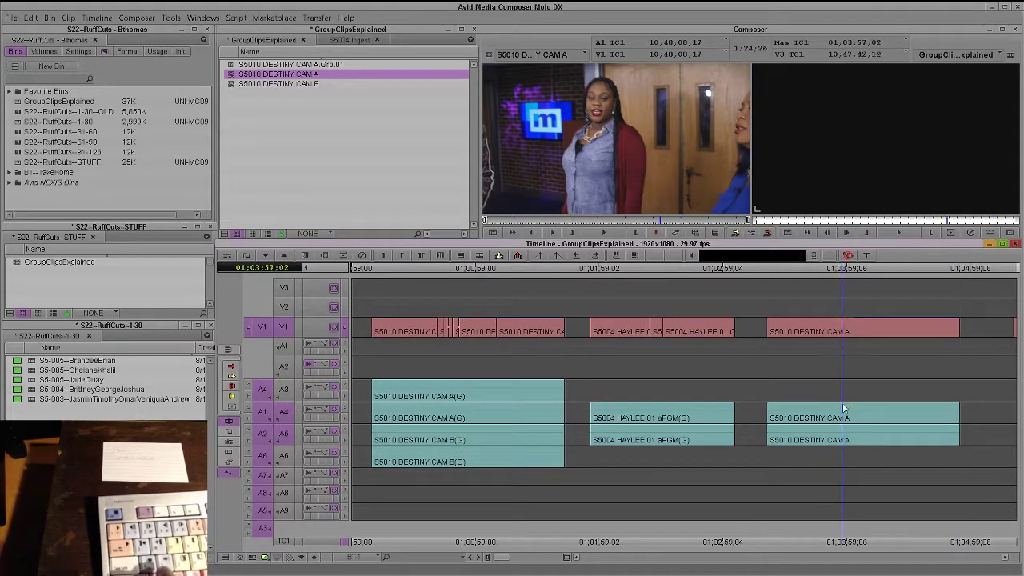
- Load S5010 DESTINY CAM B, try overwriting it onto V2 and A6 at 01:03:36:03, and undo the overwrite
{"action": "double_click", "coordinate": [233, 83]}
{"action": "left_click_drag", "start_coordinate": [764, 359], "coordinate": [798, 359]}
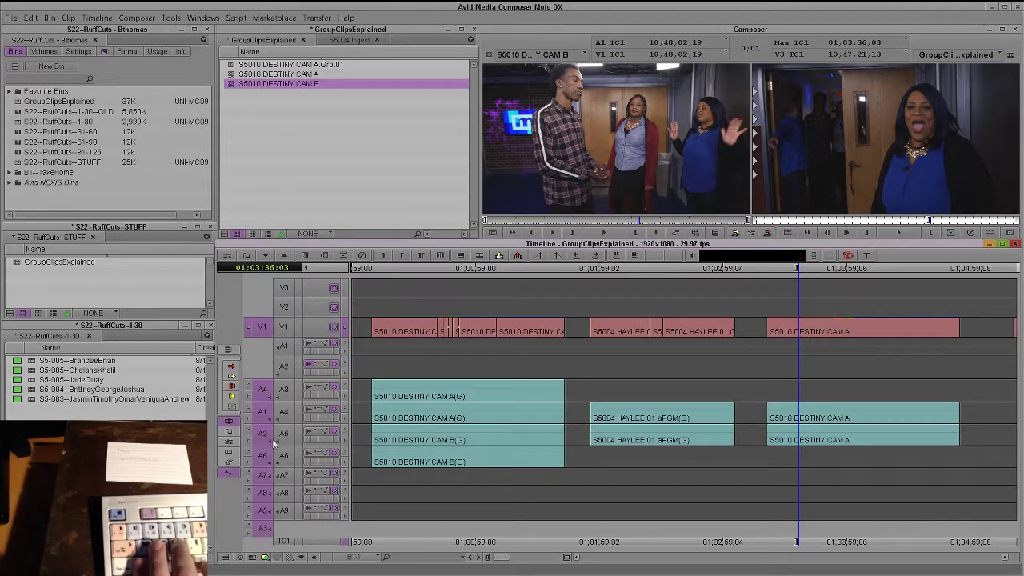
{"action": "left_click_drag", "start_coordinate": [273, 444], "coordinate": [264, 417]}
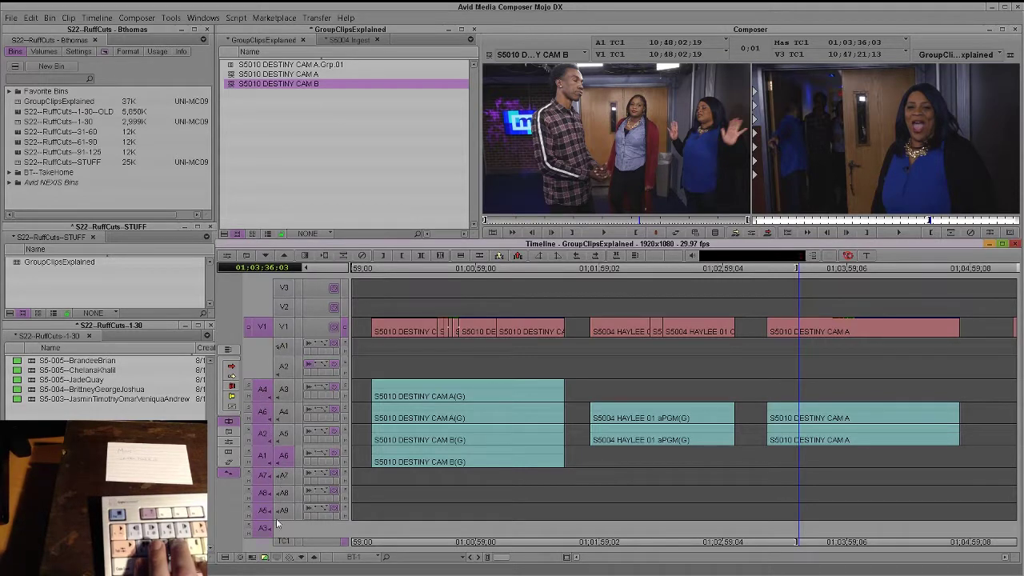
{"action": "left_click_drag", "start_coordinate": [268, 436], "coordinate": [282, 463]}
{"action": "left_click", "coordinate": [285, 310]}
{"action": "key", "text": "b"}
{"action": "left_click", "coordinate": [816, 310]}
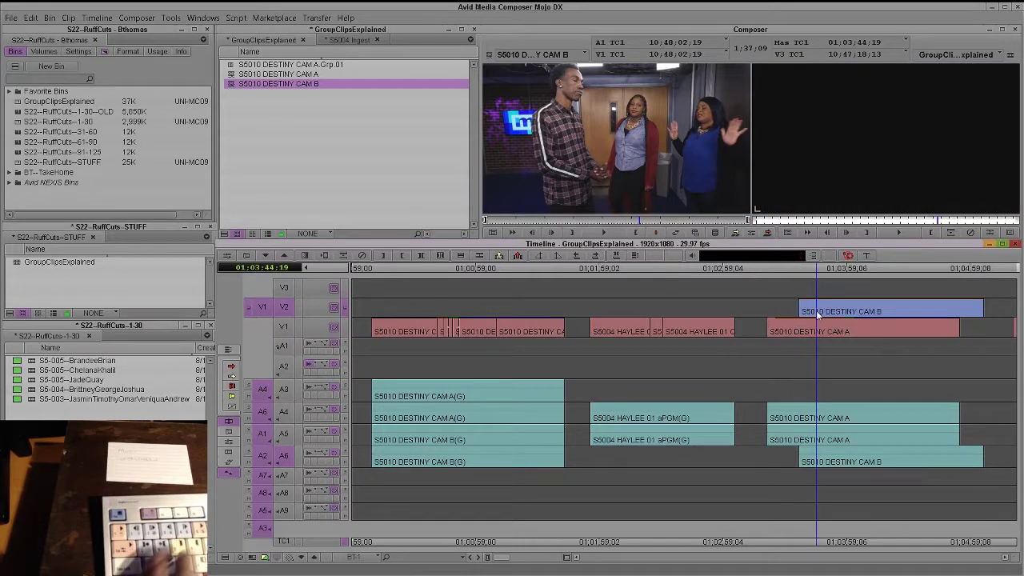
{"action": "key", "text": "ctrl+z"}
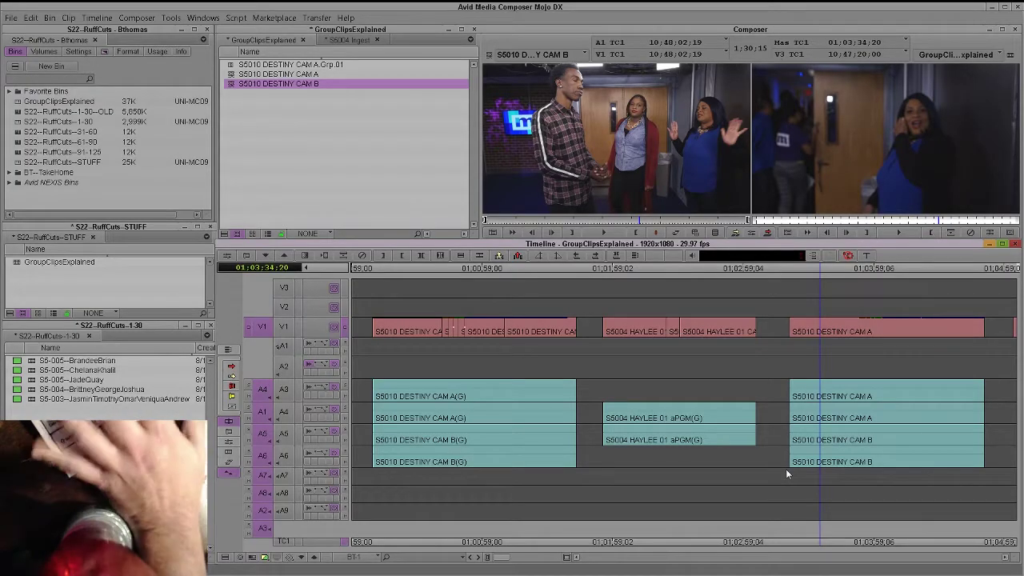
- Mark the DESTINY clip's range and overwrite S5010 DESTINY CAM B onto V2, A5 and A6 from 01:03:20:19
{"action": "left_click_drag", "start_coordinate": [797, 416], "coordinate": [840, 472]}
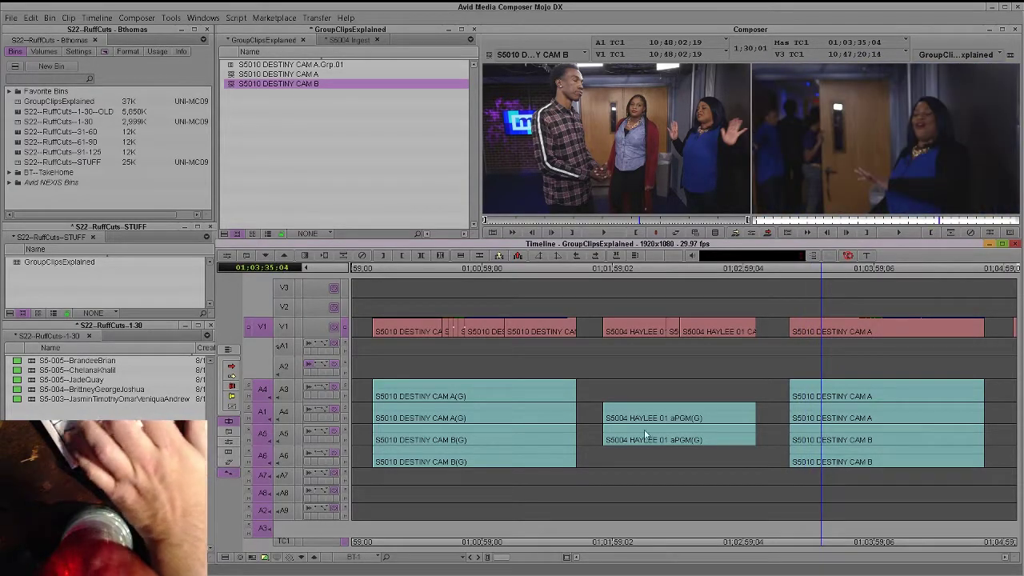
{"action": "left_click", "coordinate": [280, 462]}
{"action": "left_click", "coordinate": [282, 434]}
{"action": "key", "text": "t"}
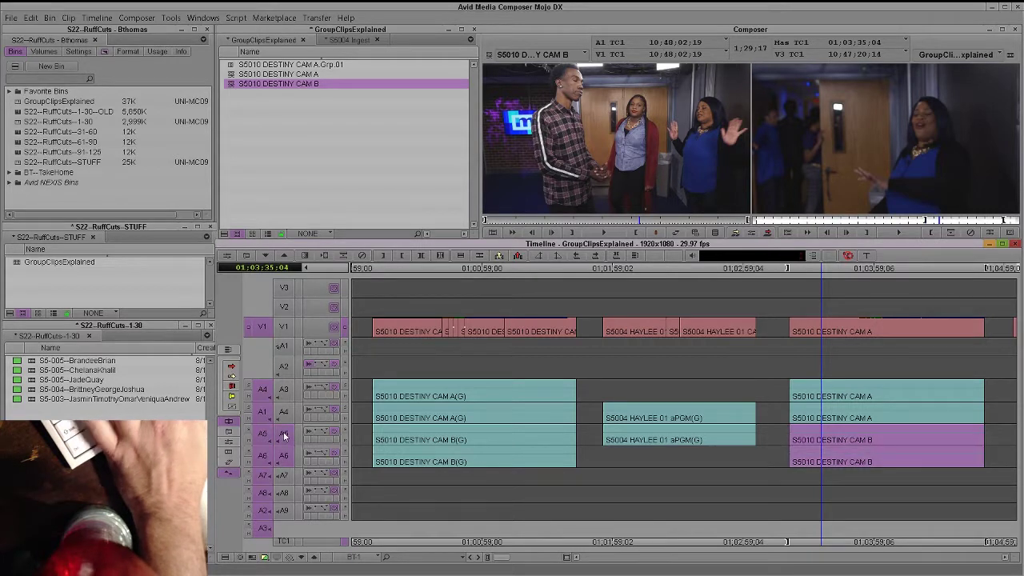
{"action": "key", "text": "q"}
{"action": "key", "text": "n"}
{"action": "left_click", "coordinate": [280, 310]}
{"action": "left_click", "coordinate": [283, 434]}
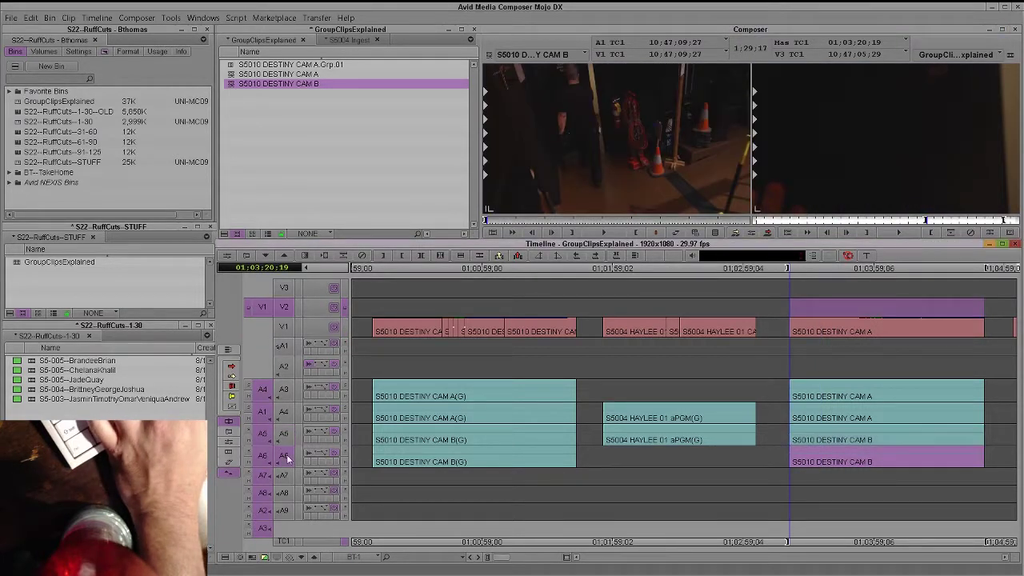
{"action": "left_click", "coordinate": [283, 455]}
{"action": "key", "text": "b"}
- Nudge the CAM B segments on V2, A5 and A6 together 4 seconds later in the timeline
{"action": "left_click", "coordinate": [848, 332]}
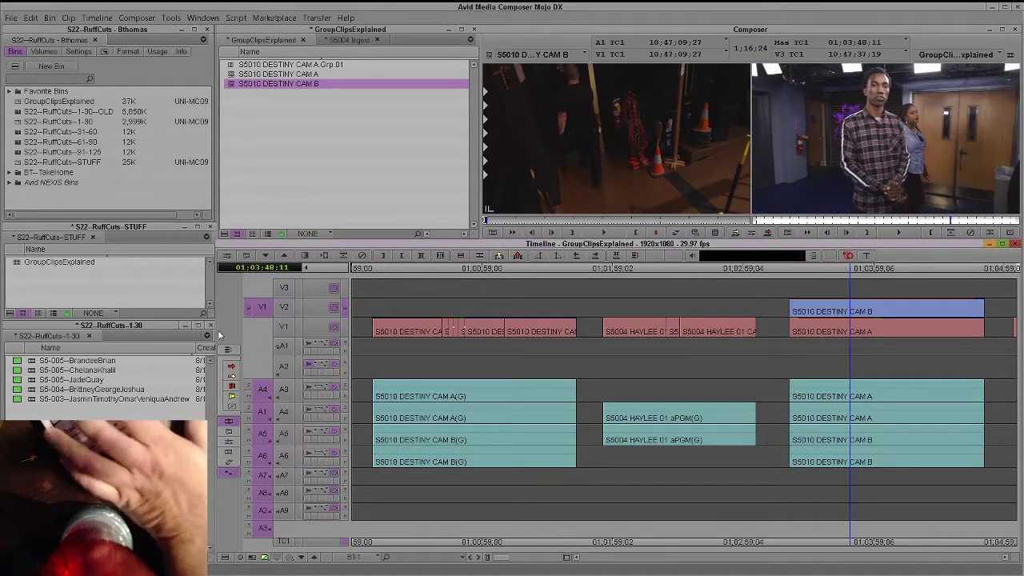
{"action": "left_click", "coordinate": [884, 328]}
{"action": "left_click", "coordinate": [882, 312]}
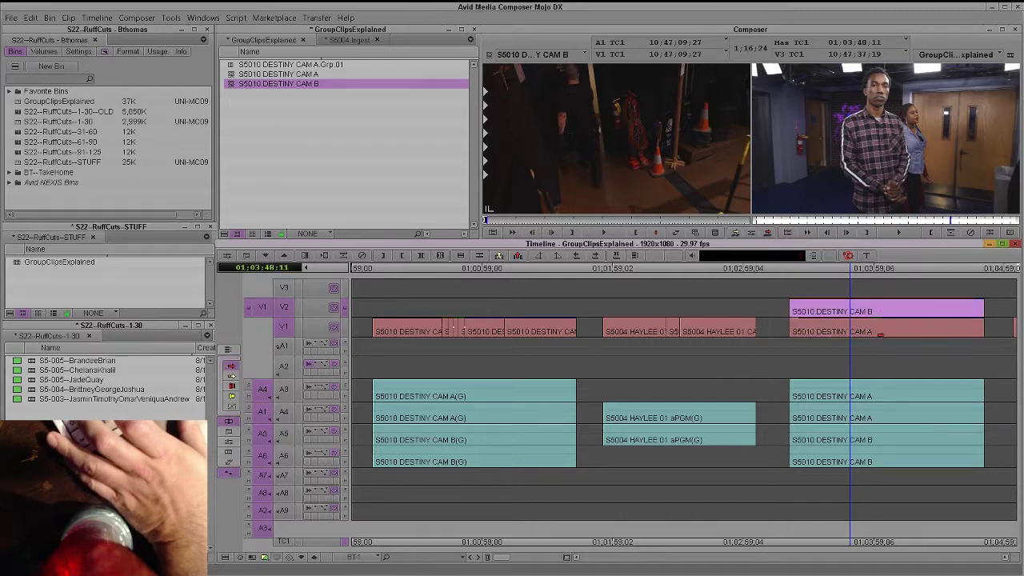
{"action": "left_click", "coordinate": [865, 432], "text": "shift"}
{"action": "left_click", "coordinate": [861, 456], "text": "shift"}
{"action": "key", "text": "slash"}
{"action": "key", "text": "slash"}
{"action": "key", "text": "slash"}
{"action": "key", "text": "slash"}
{"action": "key", "text": "slash"}
{"action": "key", "text": "slash"}
{"action": "key", "text": "slash"}
{"action": "key", "text": "slash"}
{"action": "key", "text": "slash"}
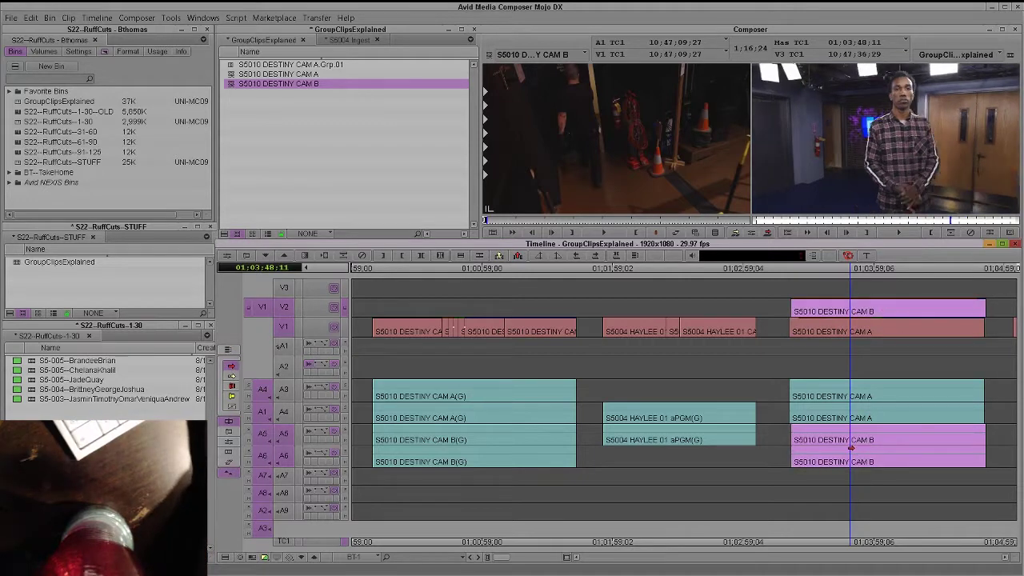
{"action": "key", "text": "slash"}
{"action": "key", "text": "slash"}
{"action": "key", "text": "slash"}
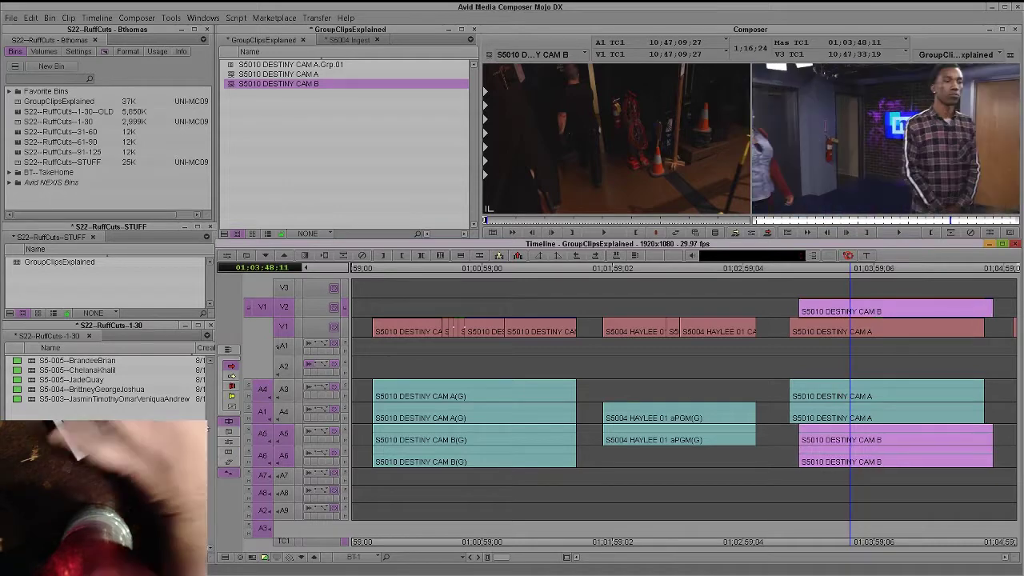
{"action": "left_click", "coordinate": [232, 368]}
- Extract about 29 seconds starting at 01:03:23:19 from the CAM B clips on V2, A5 and A6, leaving V1 out
{"action": "left_click_drag", "start_coordinate": [877, 363], "coordinate": [796, 413]}
{"action": "key", "text": "i"}
{"action": "key", "text": "z"}
{"action": "key", "text": "ctrl+z"}
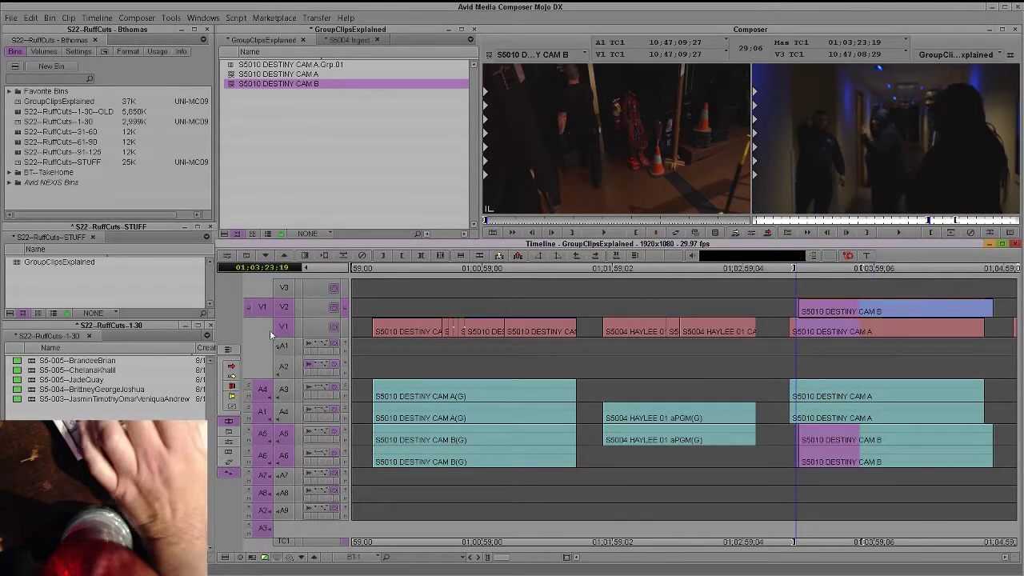
{"action": "left_click", "coordinate": [286, 331]}
{"action": "key", "text": "x"}
- Display audio waveforms on tracks A3 through A6 around the ungrouped CAM A and CAM B clips
{"action": "left_click_drag", "start_coordinate": [816, 389], "coordinate": [843, 366]}
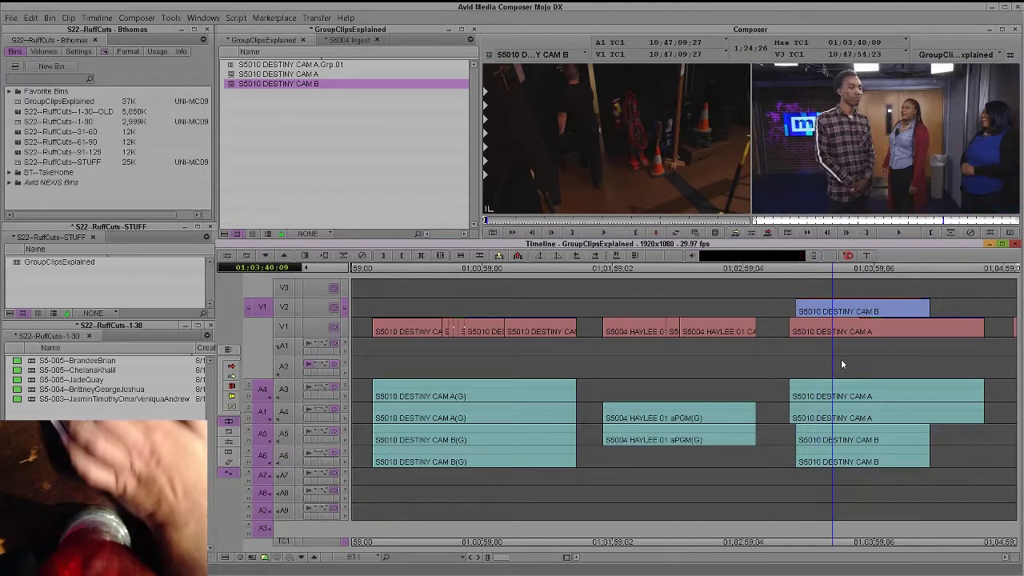
{"action": "left_click", "coordinate": [847, 360]}
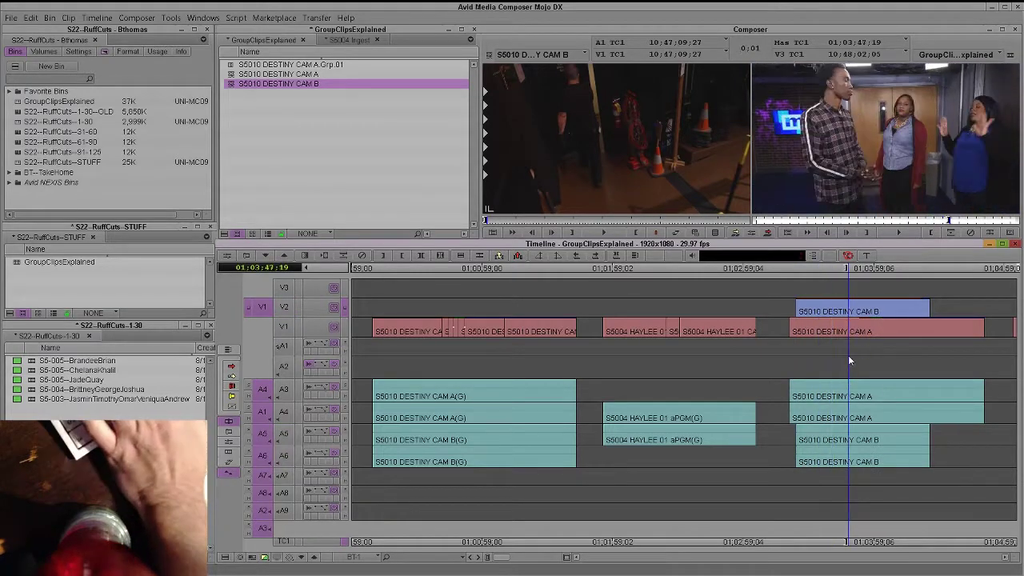
{"action": "left_click", "coordinate": [312, 434]}
{"action": "left_click", "coordinate": [311, 412]}
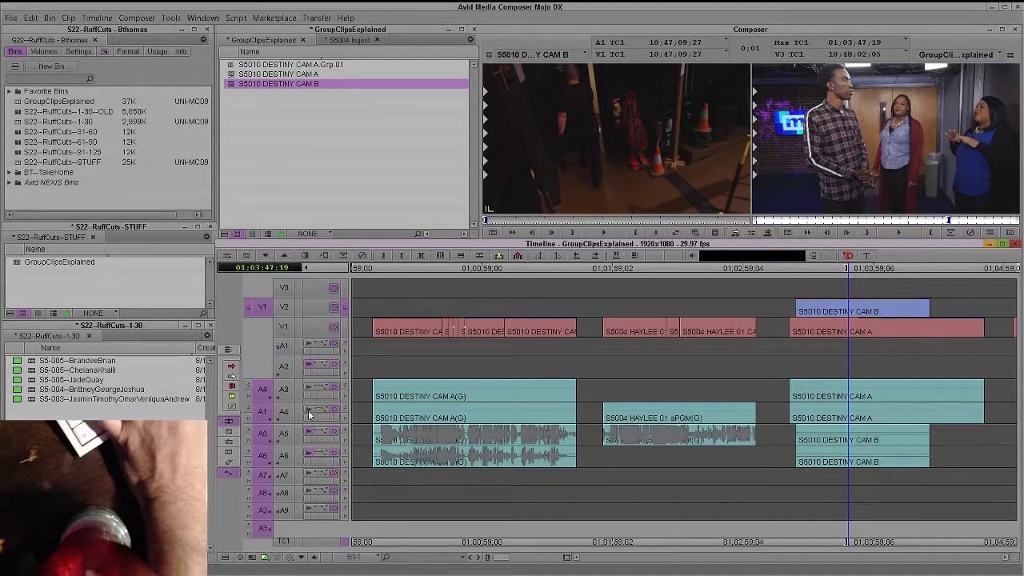
{"action": "left_click", "coordinate": [312, 390]}
{"action": "left_click", "coordinate": [838, 446]}
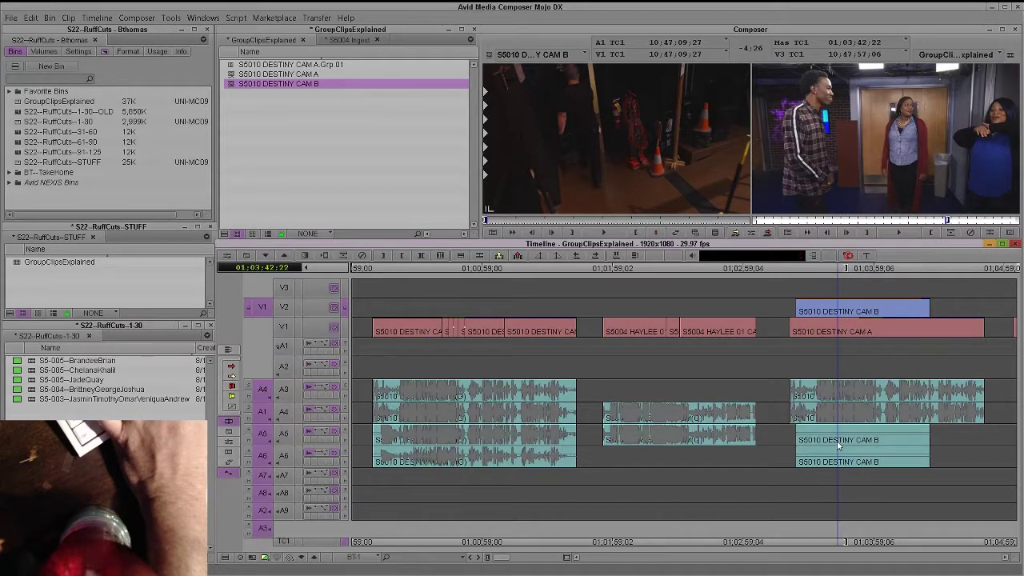
{"action": "left_click_drag", "start_coordinate": [500, 558], "coordinate": [537, 554]}
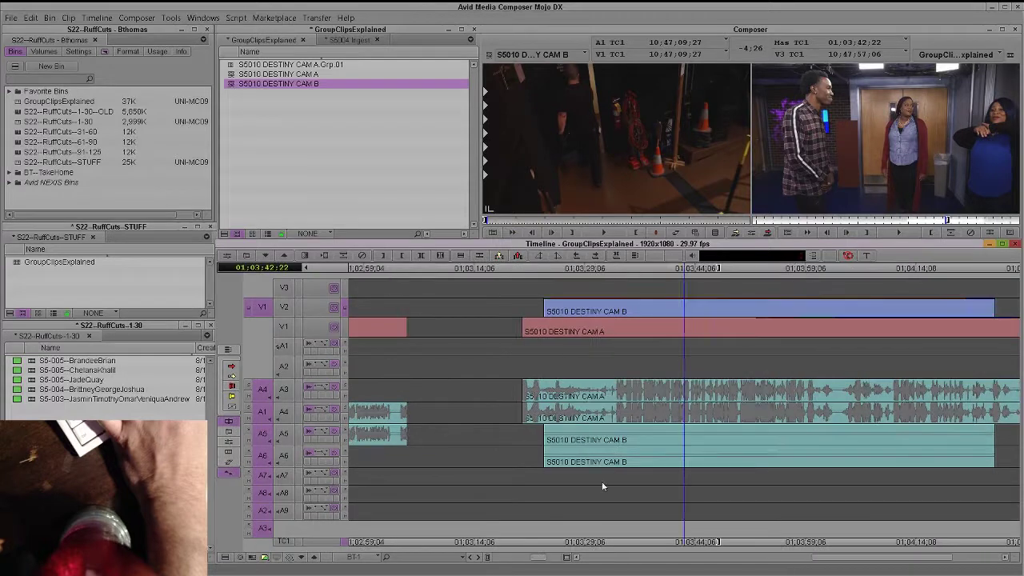
{"action": "left_click", "coordinate": [602, 483]}
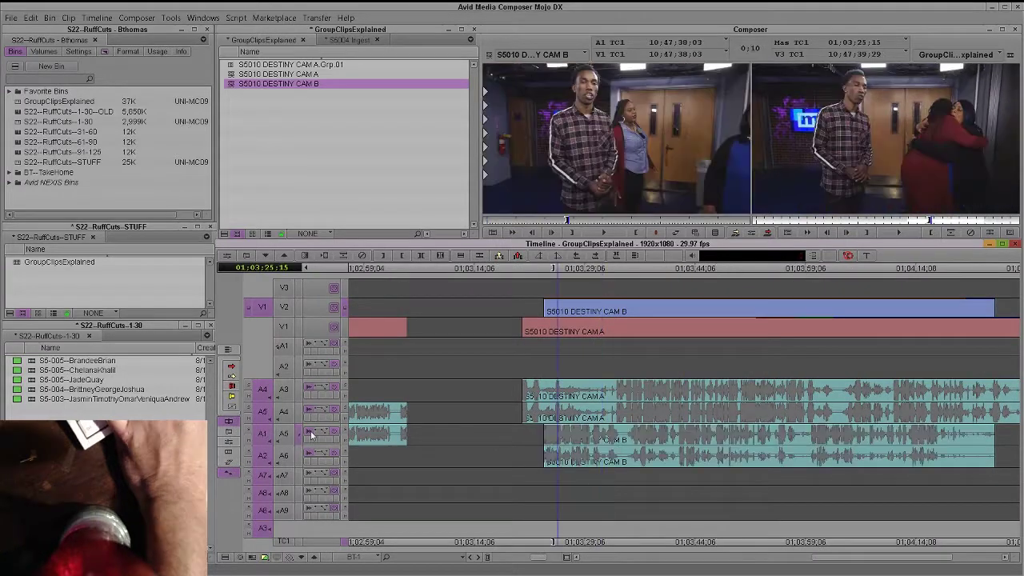
- Mark the single frame at 01:03:25:02 and lift it from the CAM B audio on A5 and A6
{"action": "left_click", "coordinate": [554, 456]}
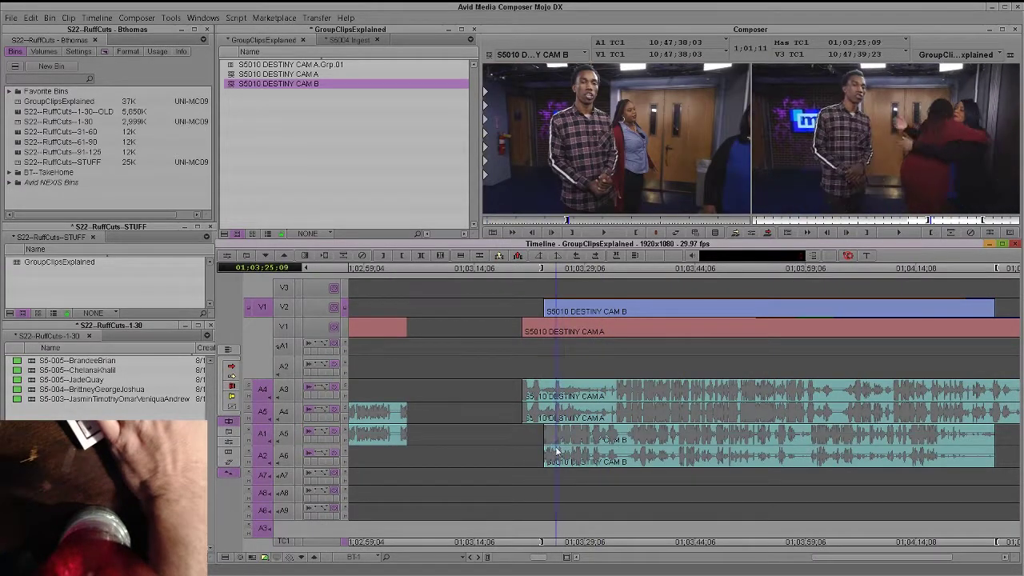
{"action": "left_click", "coordinate": [283, 456]}
{"action": "left_click", "coordinate": [284, 435]}
{"action": "key", "text": "o"}
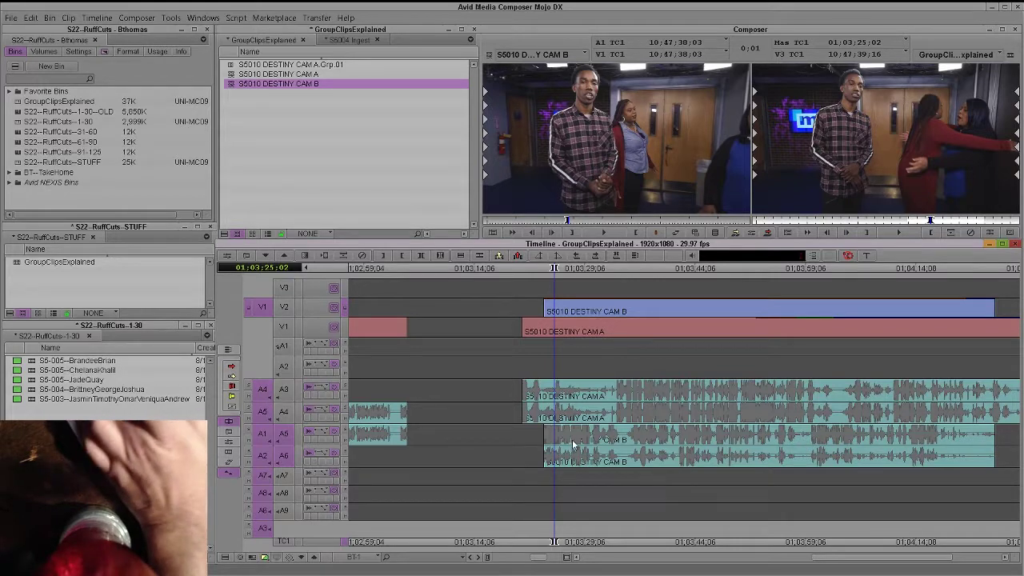
{"action": "key", "text": "z"}
{"action": "key", "text": "ctrl+shift+a"}
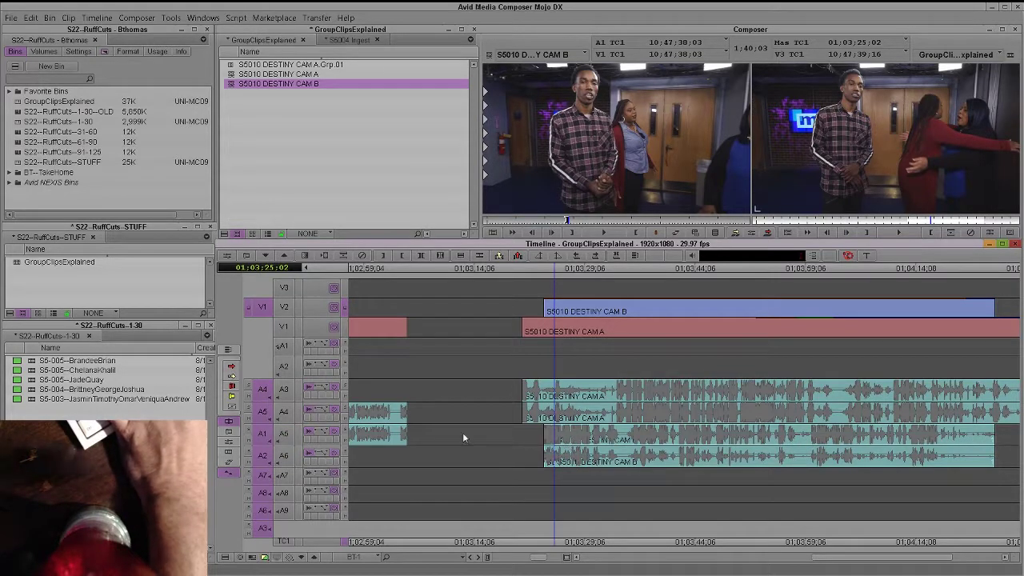
- Match-frame CAM A from V1 and CAM B from V2 at 01:03:25:02 to set an In point in each source clip
{"action": "left_click", "coordinate": [285, 412]}
{"action": "left_click", "coordinate": [284, 392]}
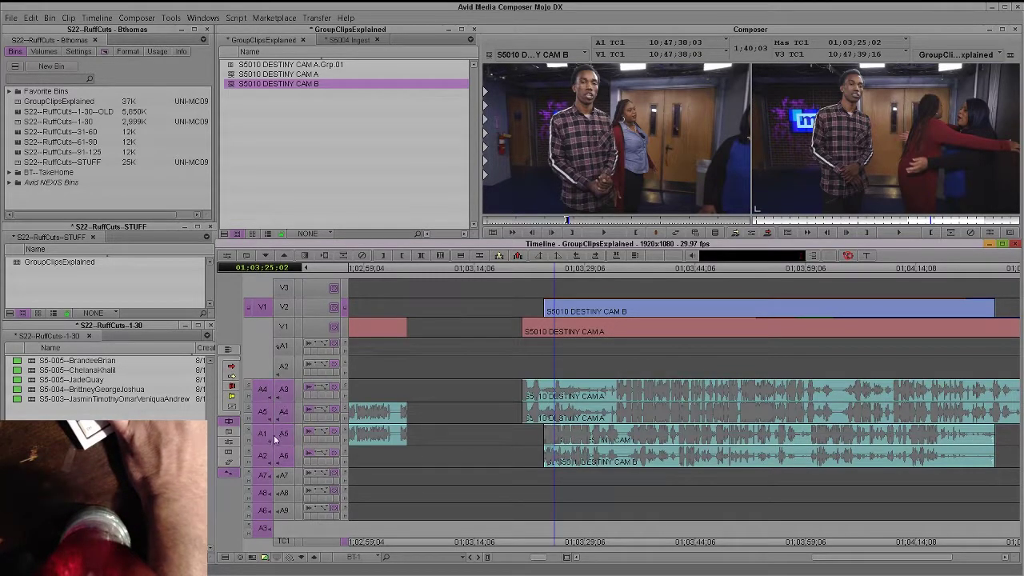
{"action": "left_click", "coordinate": [276, 436]}
{"action": "left_click", "coordinate": [281, 453]}
{"action": "key", "text": "t"}
{"action": "left_click", "coordinate": [283, 327]}
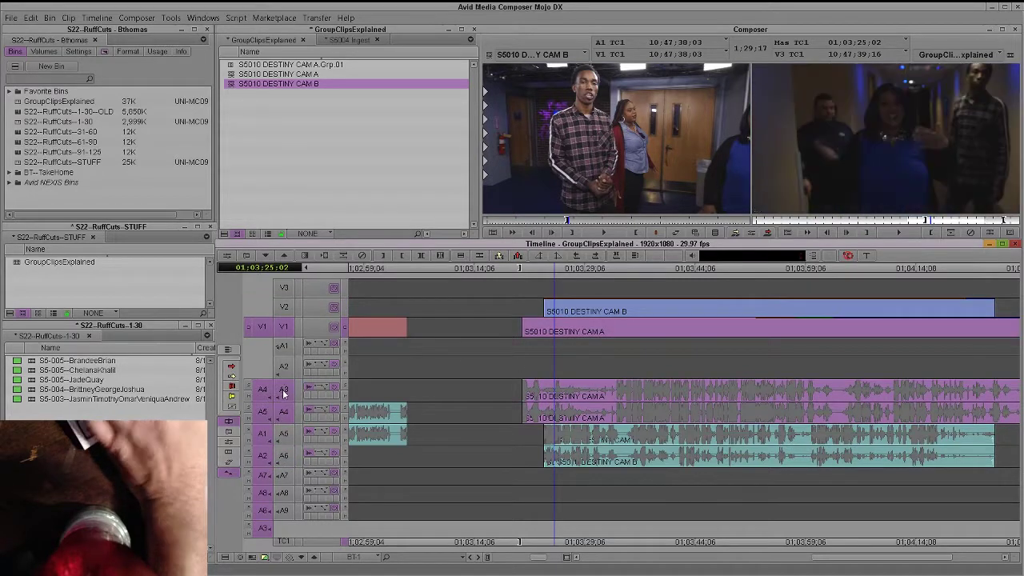
{"action": "left_click", "coordinate": [283, 389]}
{"action": "left_click", "coordinate": [283, 412]}
{"action": "key", "text": "n"}
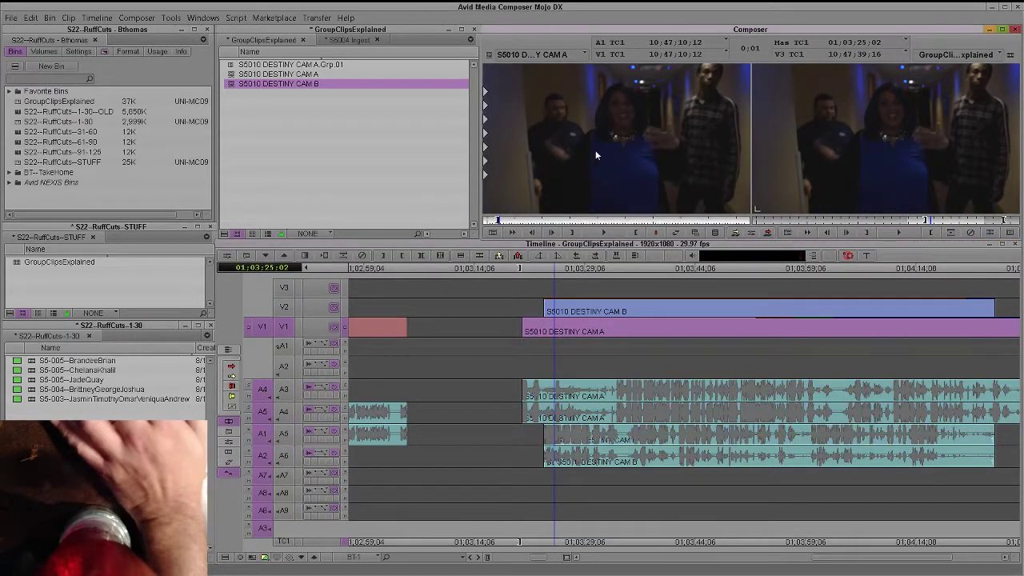
{"action": "left_click", "coordinate": [467, 312]}
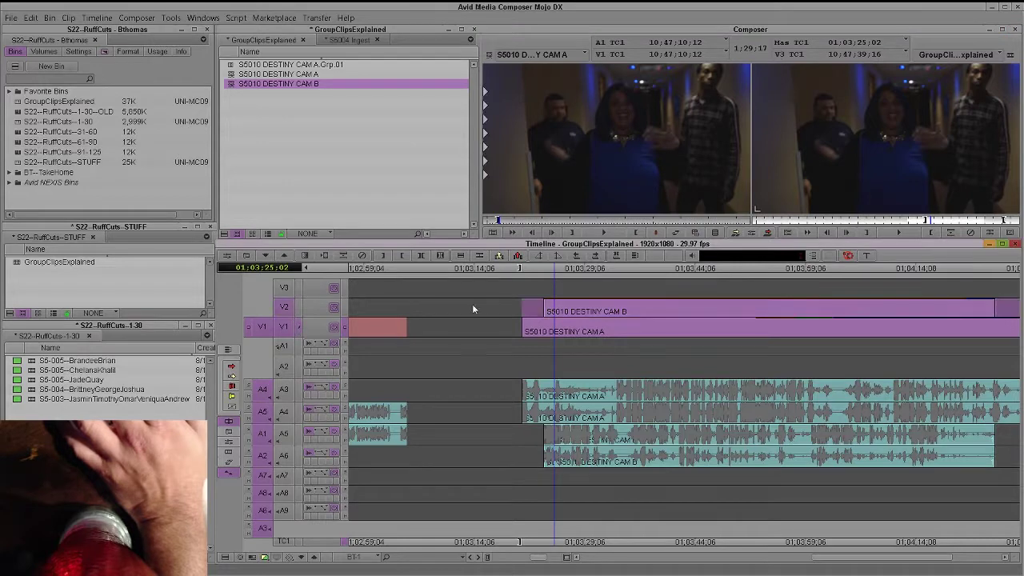
{"action": "key", "text": "n"}
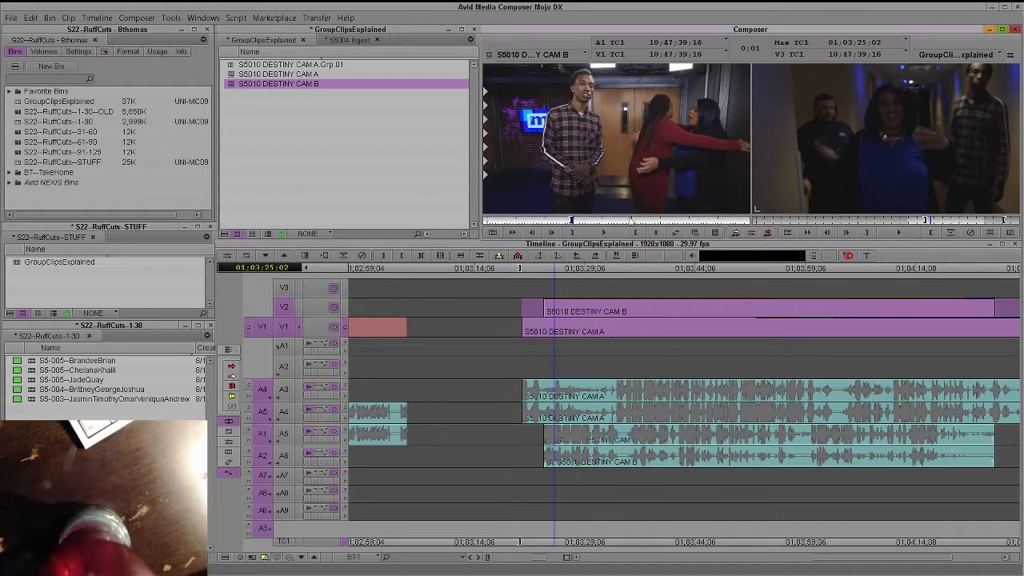
- Group the S5010 DESTINY CAM A and CAM B clips, syncing them by Inpoints
{"action": "left_click", "coordinate": [286, 157]}
{"action": "left_click", "coordinate": [232, 74]}
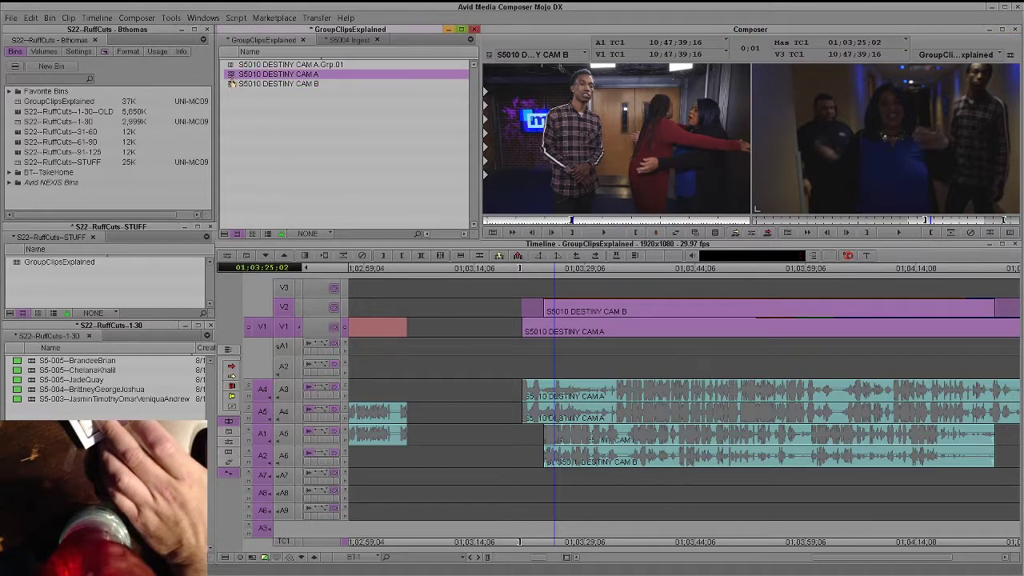
{"action": "left_click", "coordinate": [231, 84], "text": "shift"}
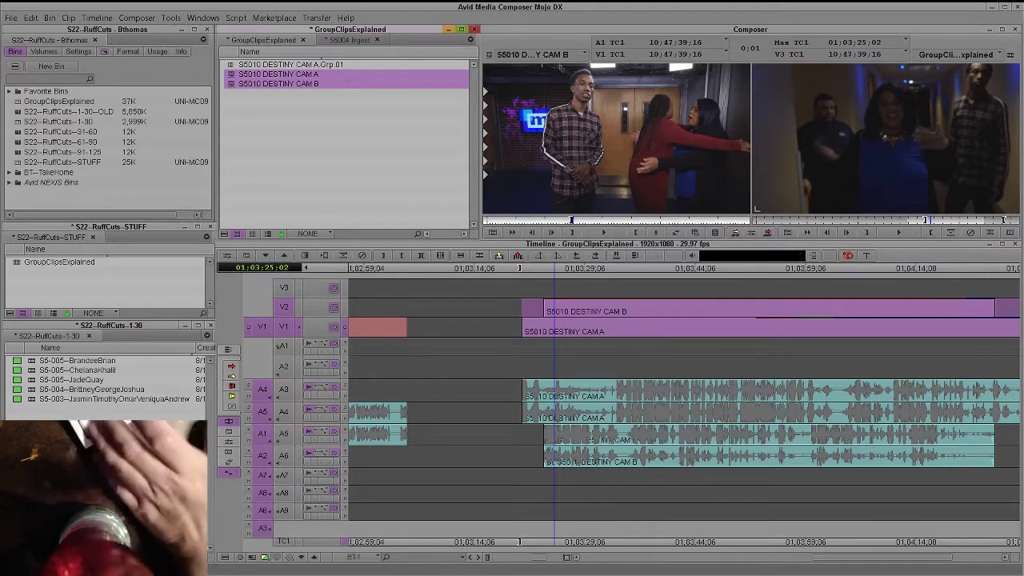
{"action": "key", "text": "ctrl+shift+g"}
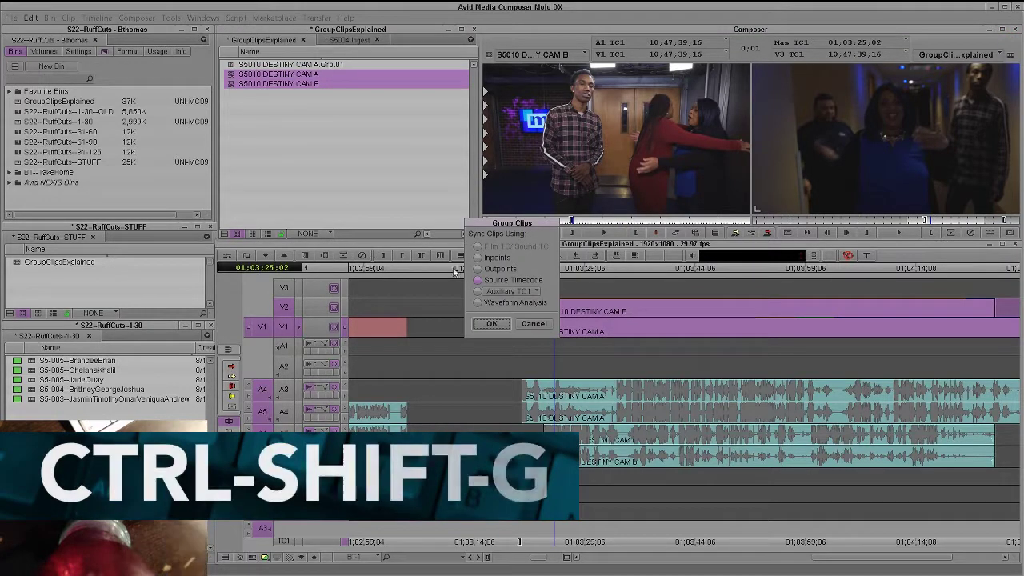
{"action": "left_click", "coordinate": [479, 259]}
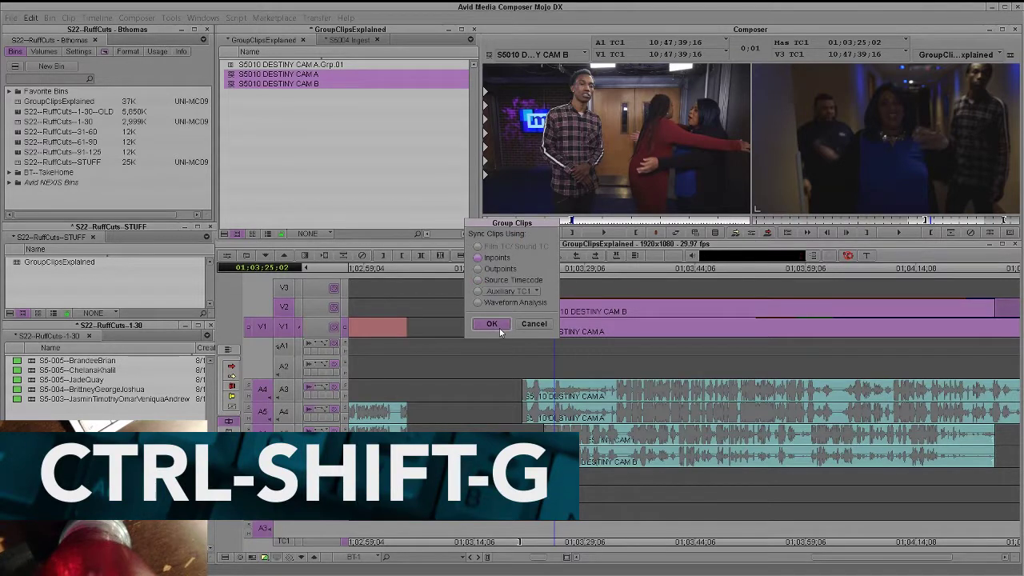
{"action": "left_click", "coordinate": [493, 324]}
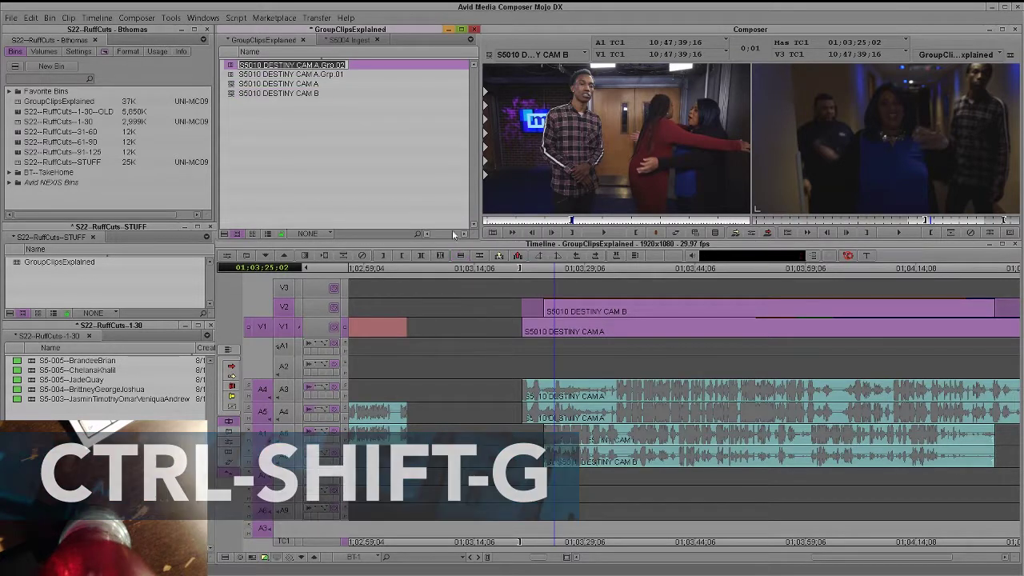
- Load S5010 DESTINY CAM A.Grp.02 and scrub through it in the multi-angle split view to check both cameras
{"action": "double_click", "coordinate": [237, 64]}
{"action": "left_click", "coordinate": [535, 221]}
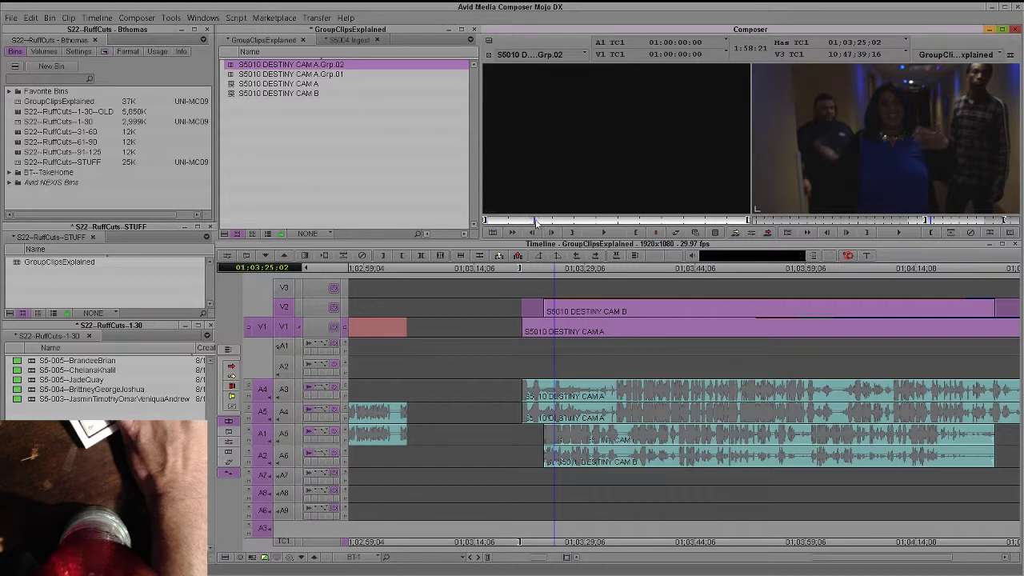
{"action": "left_click_drag", "start_coordinate": [536, 222], "coordinate": [551, 220]}
{"action": "left_click", "coordinate": [715, 233]}
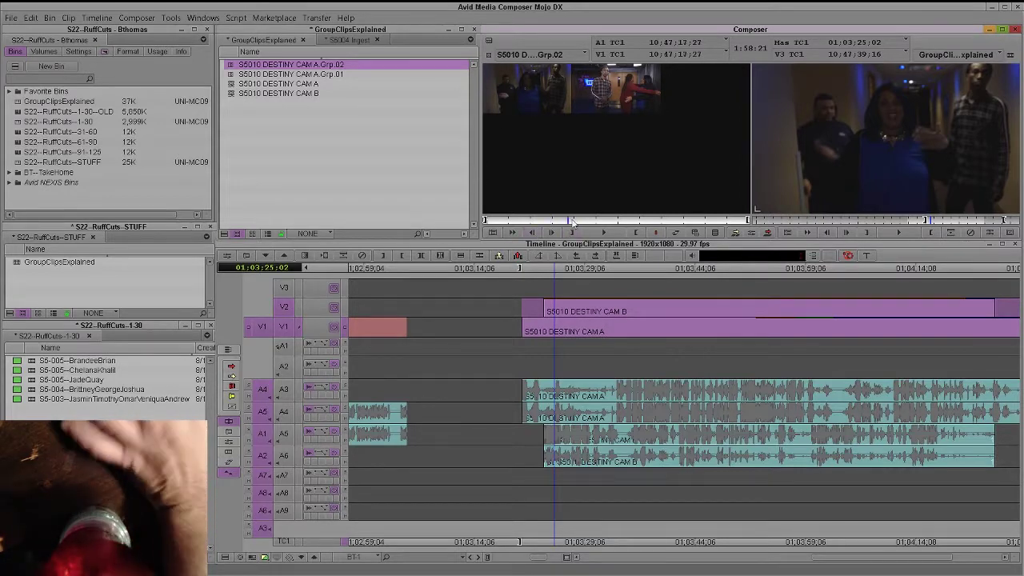
{"action": "left_click_drag", "start_coordinate": [552, 220], "coordinate": [573, 219]}
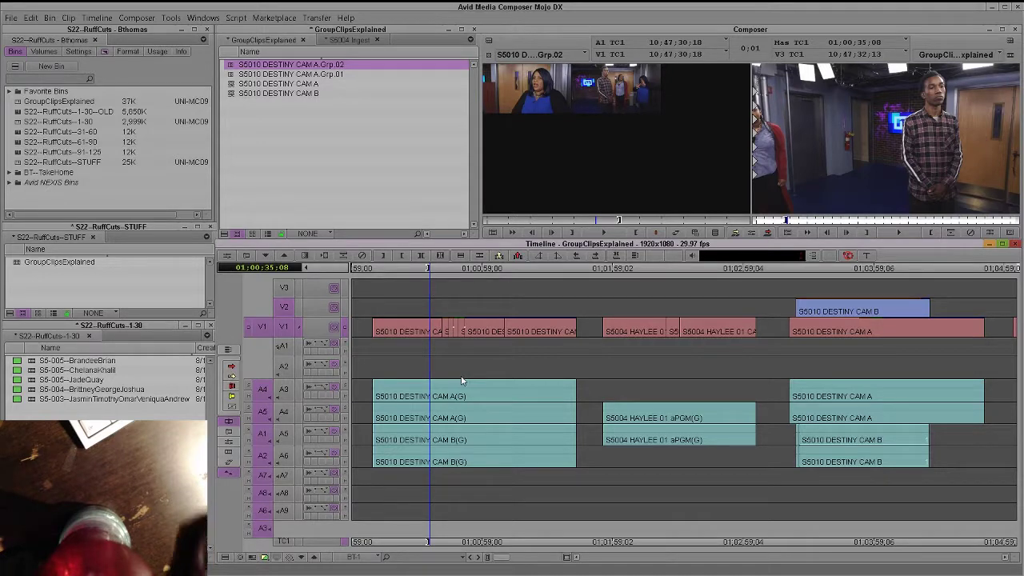
- Scrub through the first grouped DESTINY section to 01:00:59:23 and patch source V1 to record track V2
{"action": "left_click", "coordinate": [463, 381]}
{"action": "left_click", "coordinate": [483, 403]}
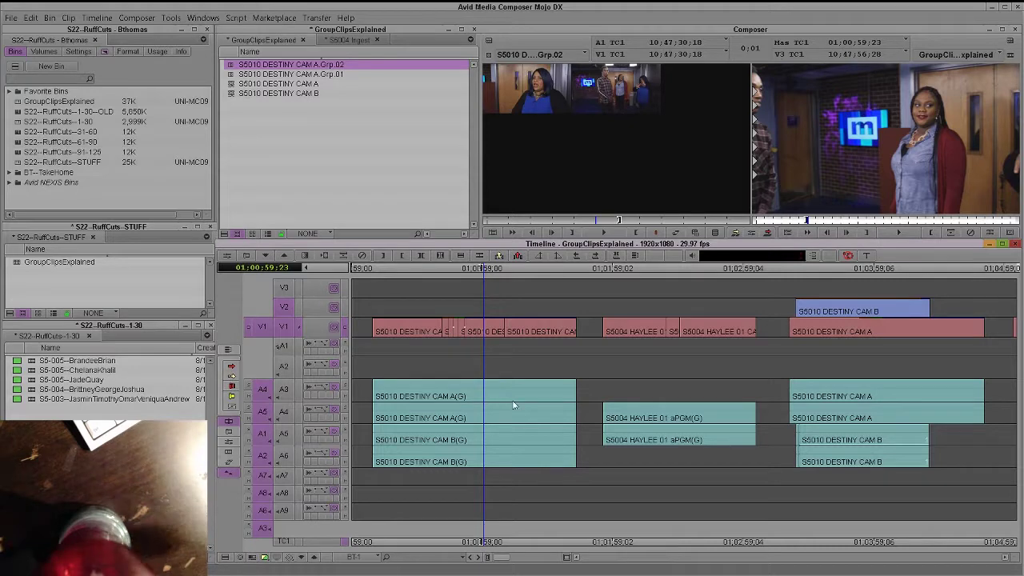
{"action": "left_click_drag", "start_coordinate": [261, 326], "coordinate": [285, 308]}
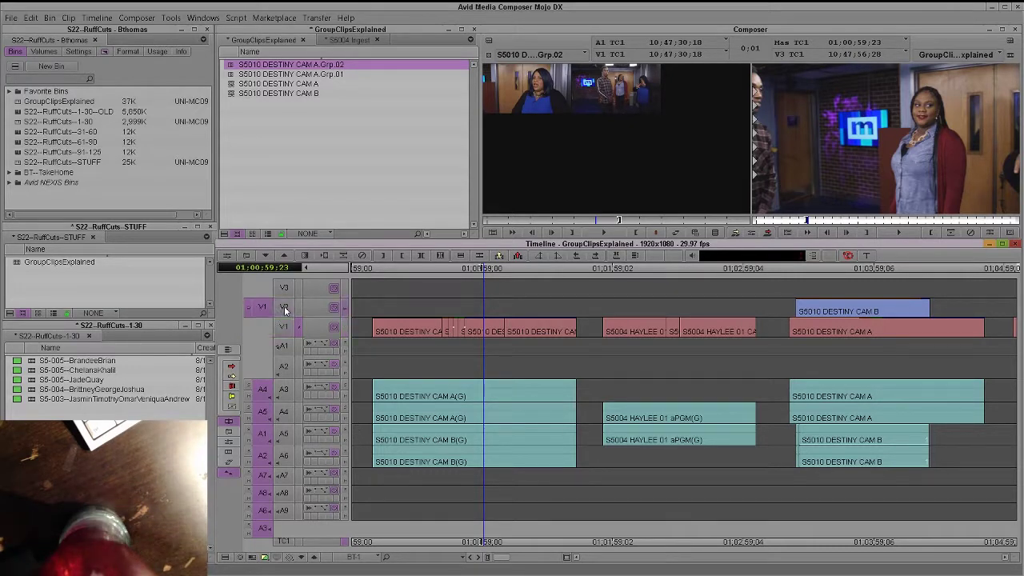
- Show the S5004 Ingest bin and look through its camera clips from the start of the list
{"action": "left_click", "coordinate": [356, 122]}
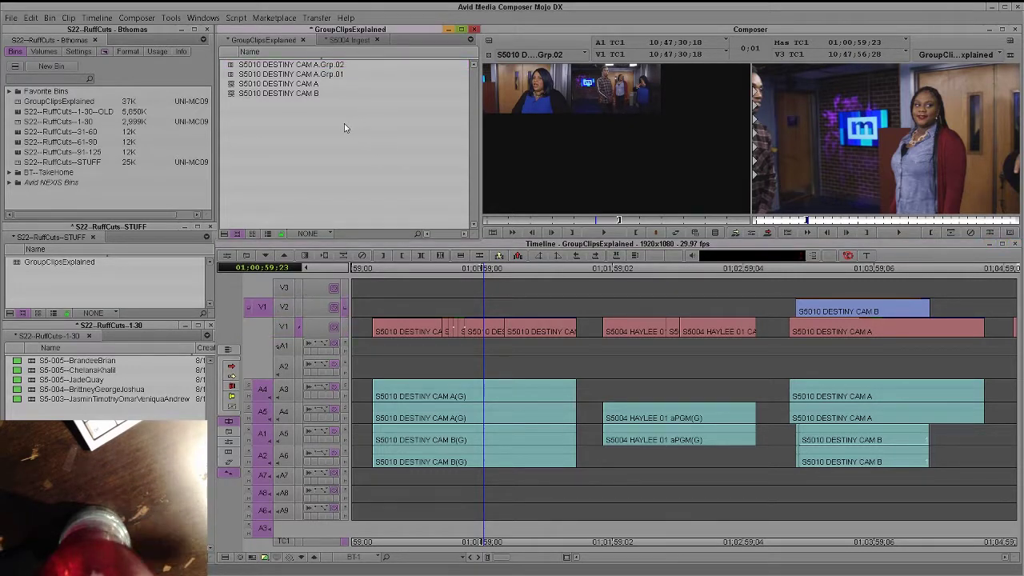
{"action": "left_click", "coordinate": [350, 40]}
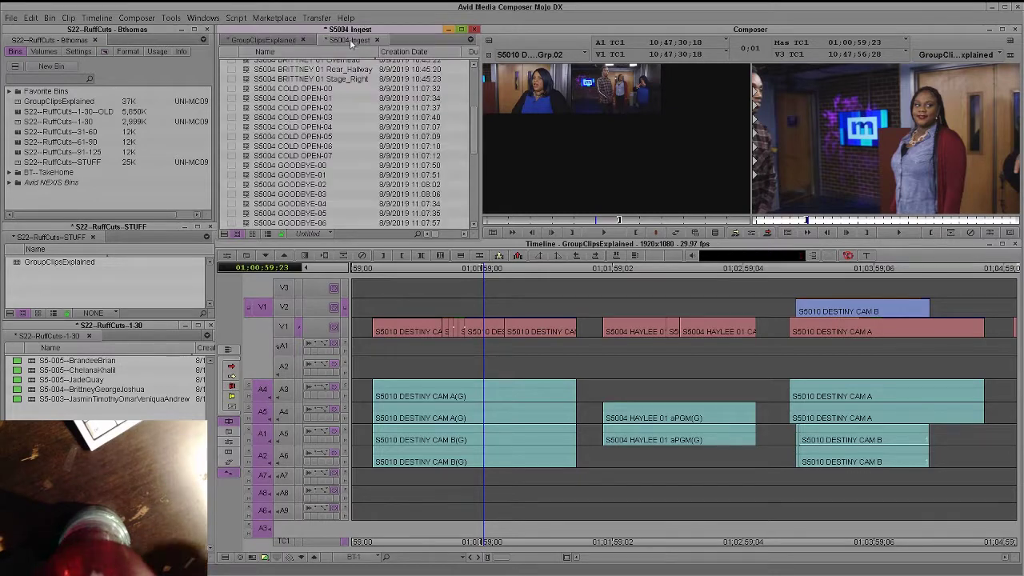
{"action": "scroll", "coordinate": [394, 116], "scroll_direction": "up", "scroll_amount": 5}
{"action": "left_click", "coordinate": [320, 74]}
{"action": "double_click", "coordinate": [254, 64]}
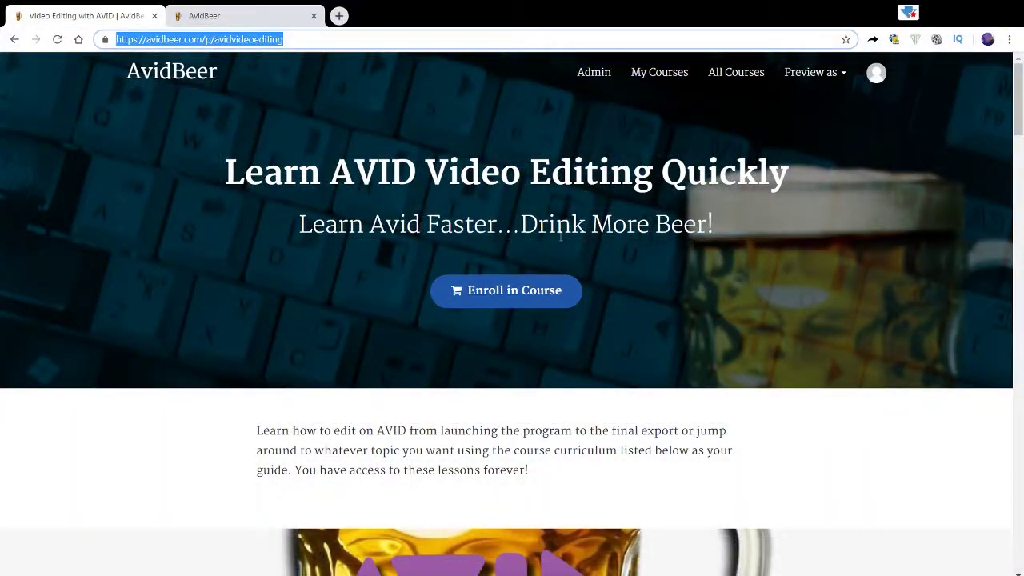
- Switch to the web browser and view the AvidBeer course page and its enrolled class curriculum
{"action": "scroll", "coordinate": [757, 354], "scroll_direction": "down", "scroll_amount": 8}
{"action": "left_click", "coordinate": [272, 16]}
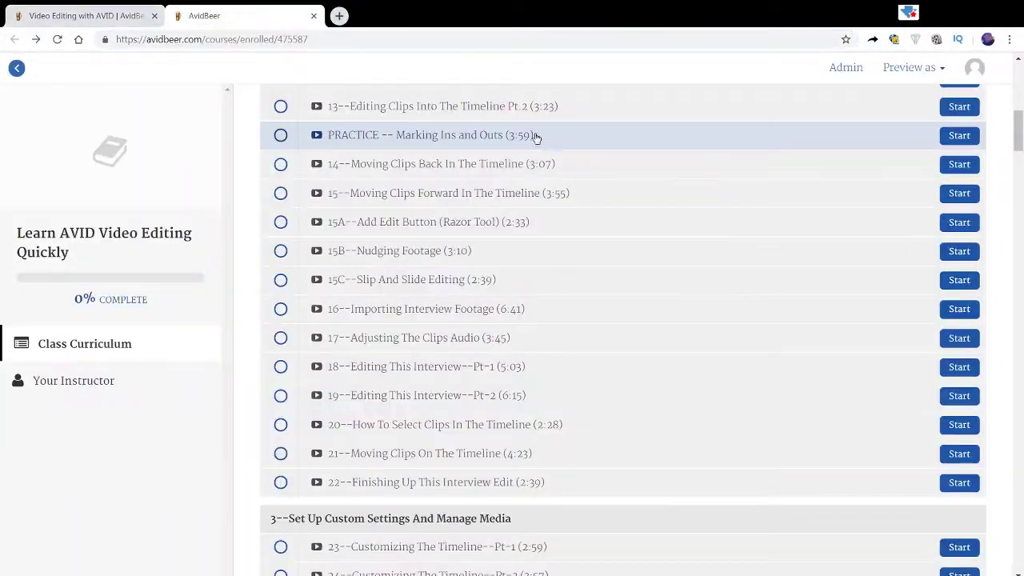